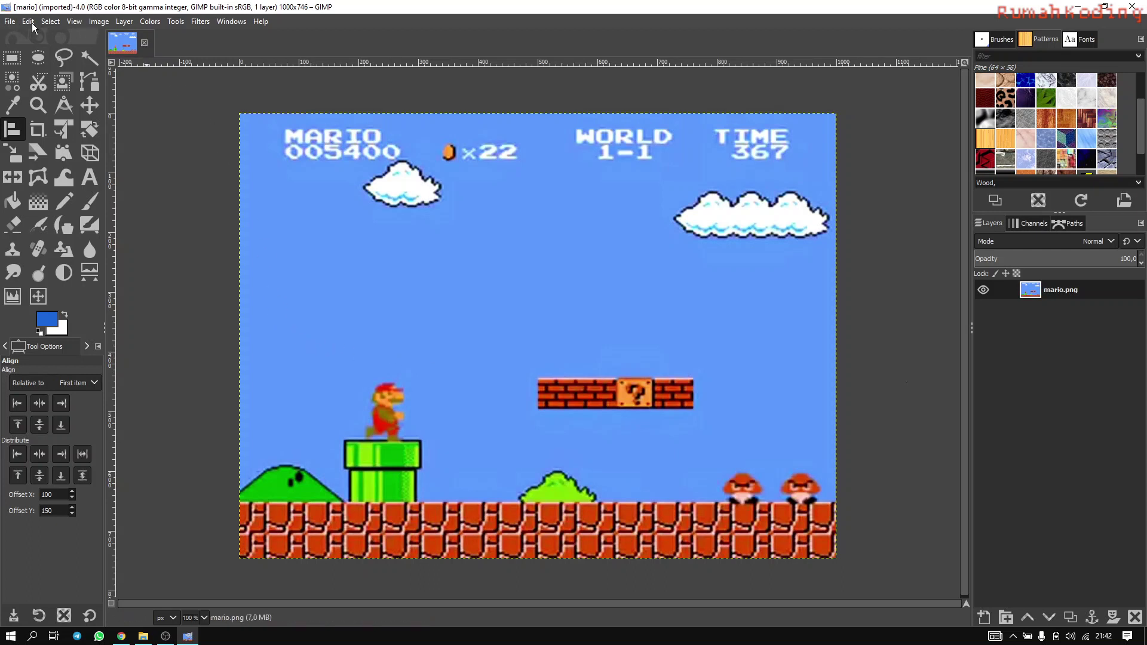
Select the entire image, clear that selection, and reselect the whole image by inverting the empty selection
{"action": "left_click", "coordinate": [50, 22]}
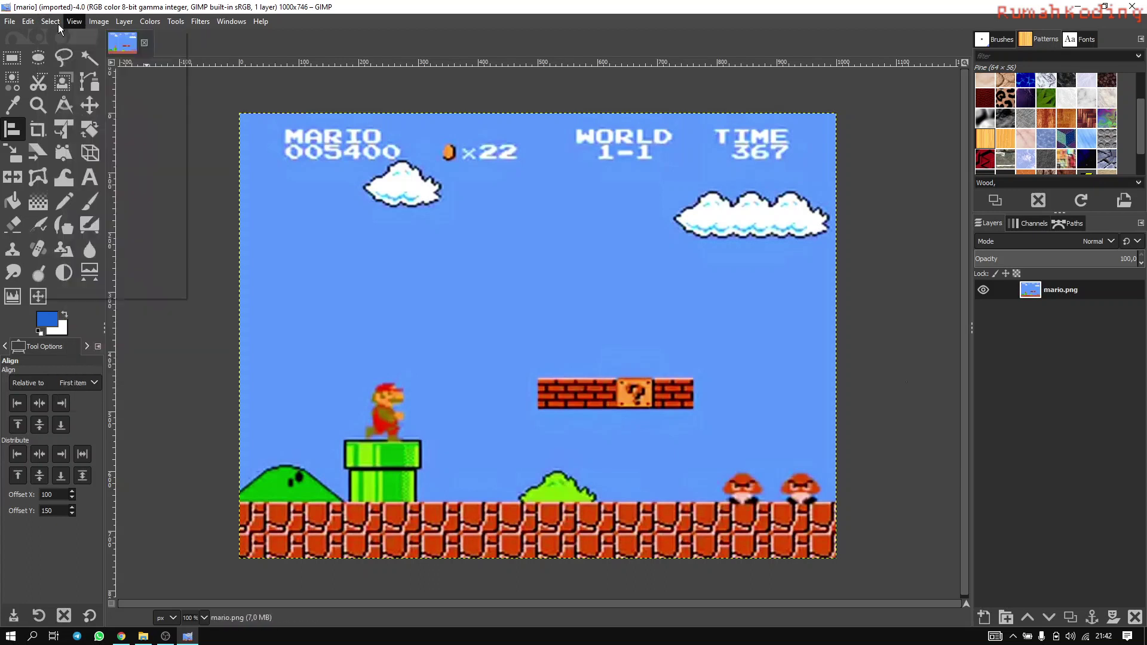
{"action": "left_click", "coordinate": [59, 38]}
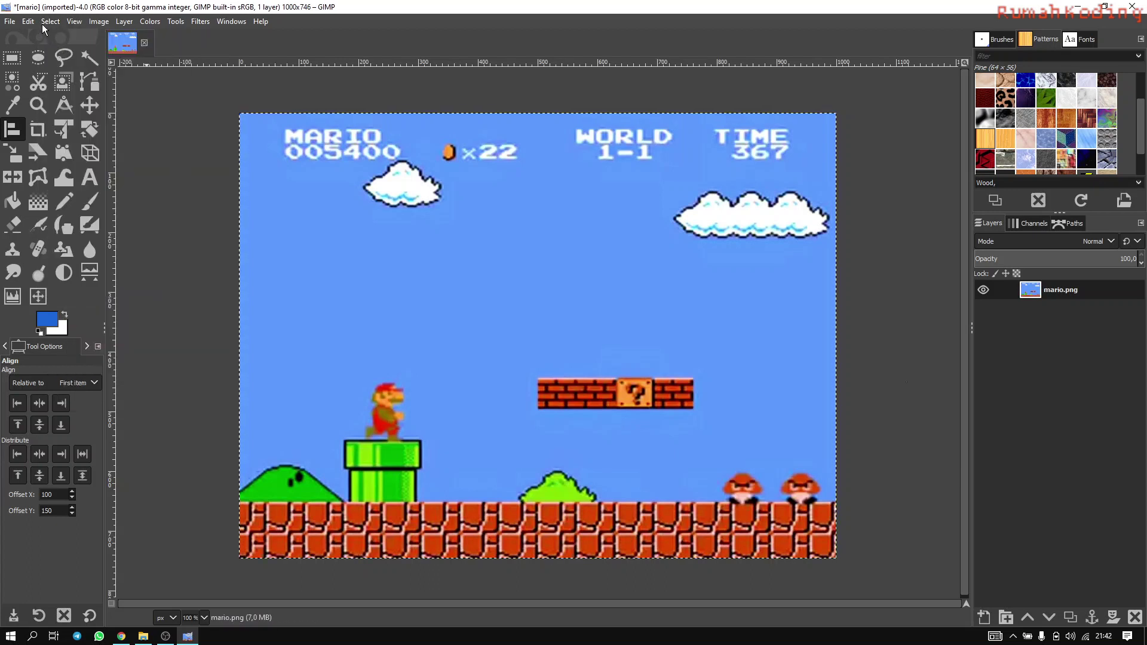
{"action": "left_click", "coordinate": [50, 22]}
{"action": "left_click", "coordinate": [65, 53]}
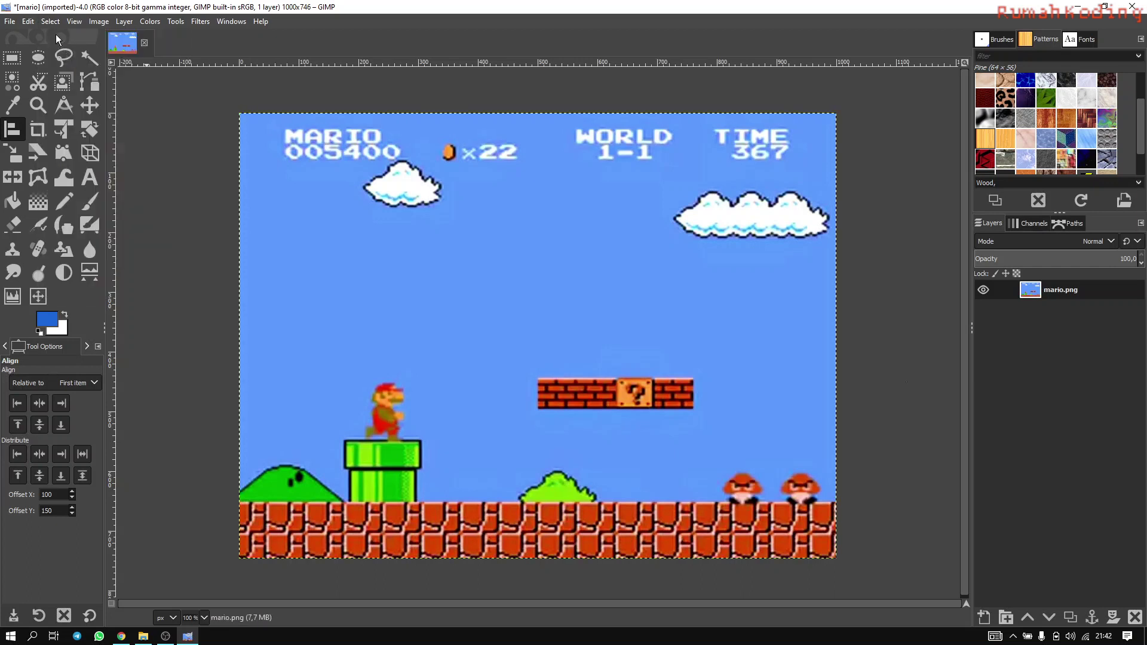
{"action": "left_click", "coordinate": [52, 22]}
{"action": "left_click", "coordinate": [63, 65]}
Select the areas matching the small cloud's white by color and clear the selection
{"action": "left_click", "coordinate": [51, 21]}
{"action": "left_click", "coordinate": [73, 92]}
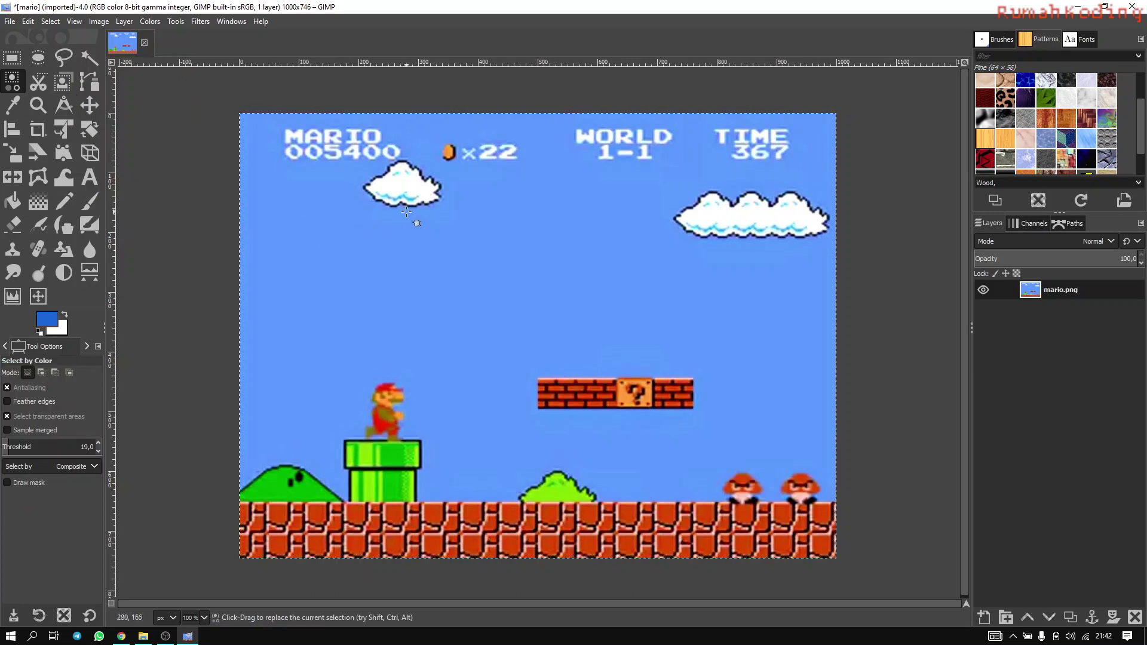
{"action": "left_click", "coordinate": [422, 197]}
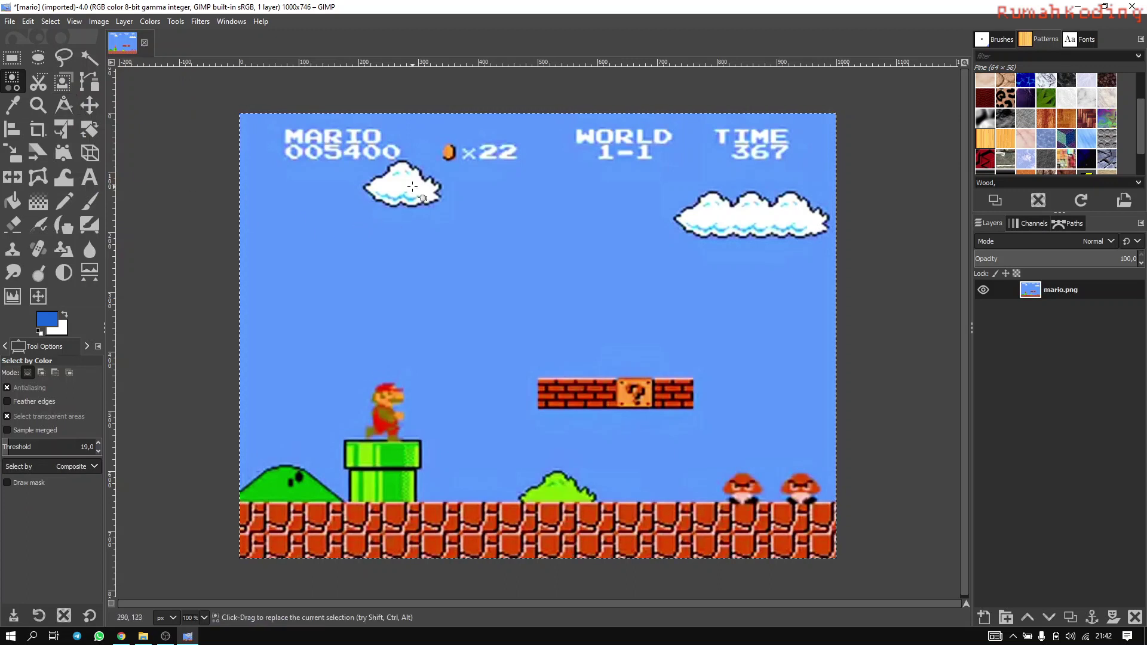
{"action": "left_click", "coordinate": [51, 22]}
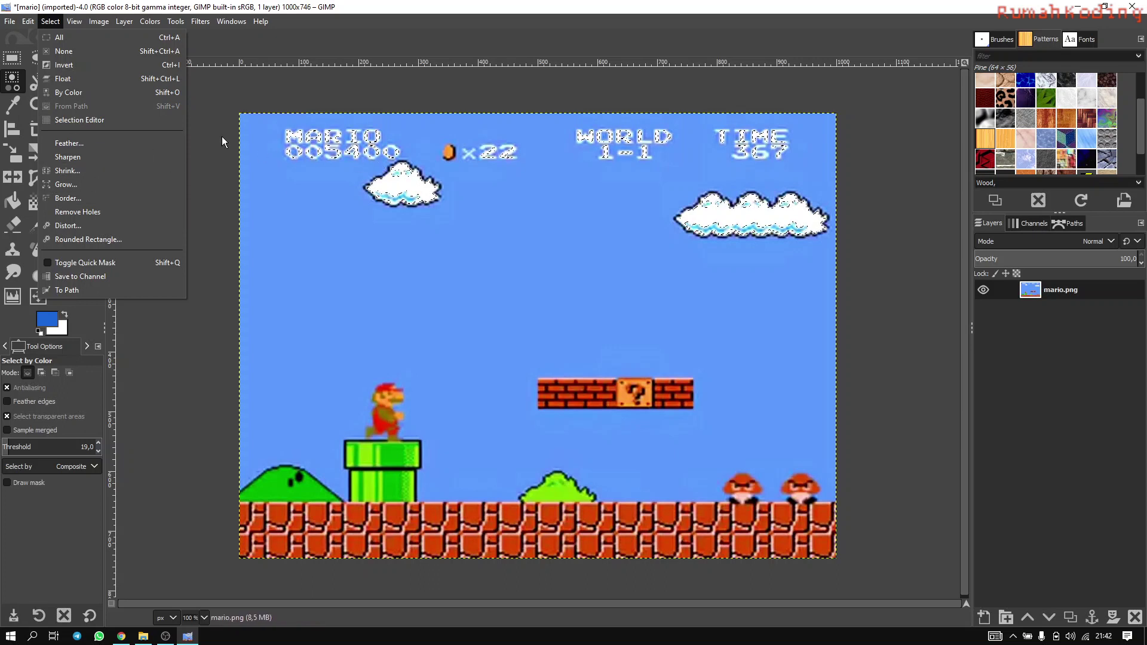
{"action": "left_click", "coordinate": [66, 52]}
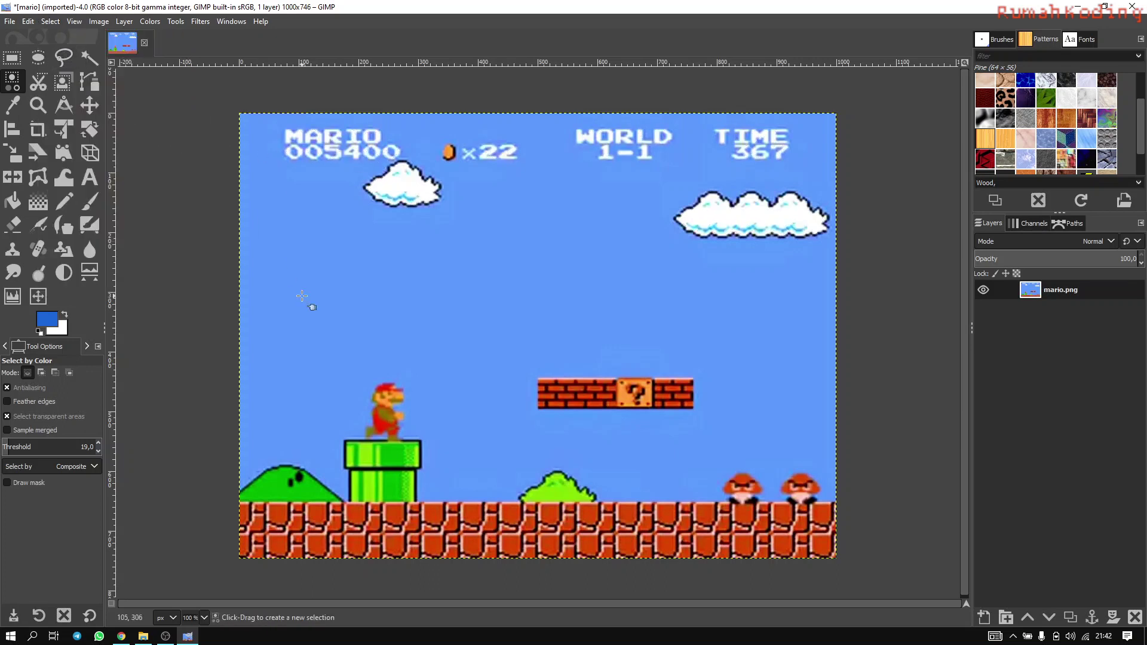
{"action": "left_click", "coordinate": [40, 59]}
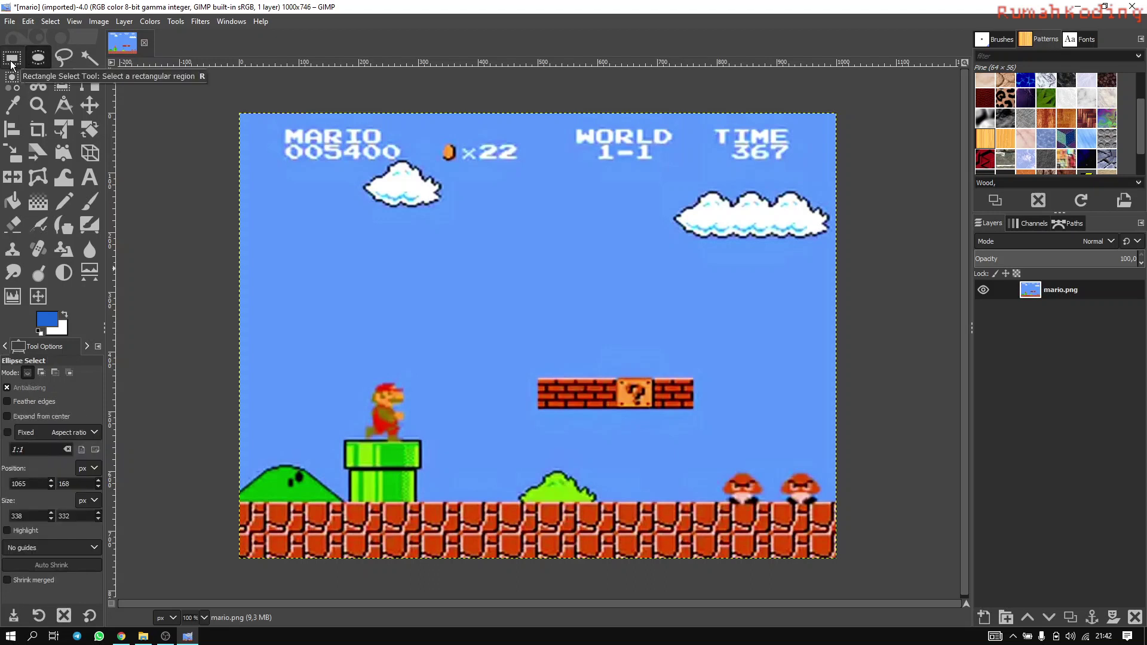
{"action": "left_click", "coordinate": [11, 62]}
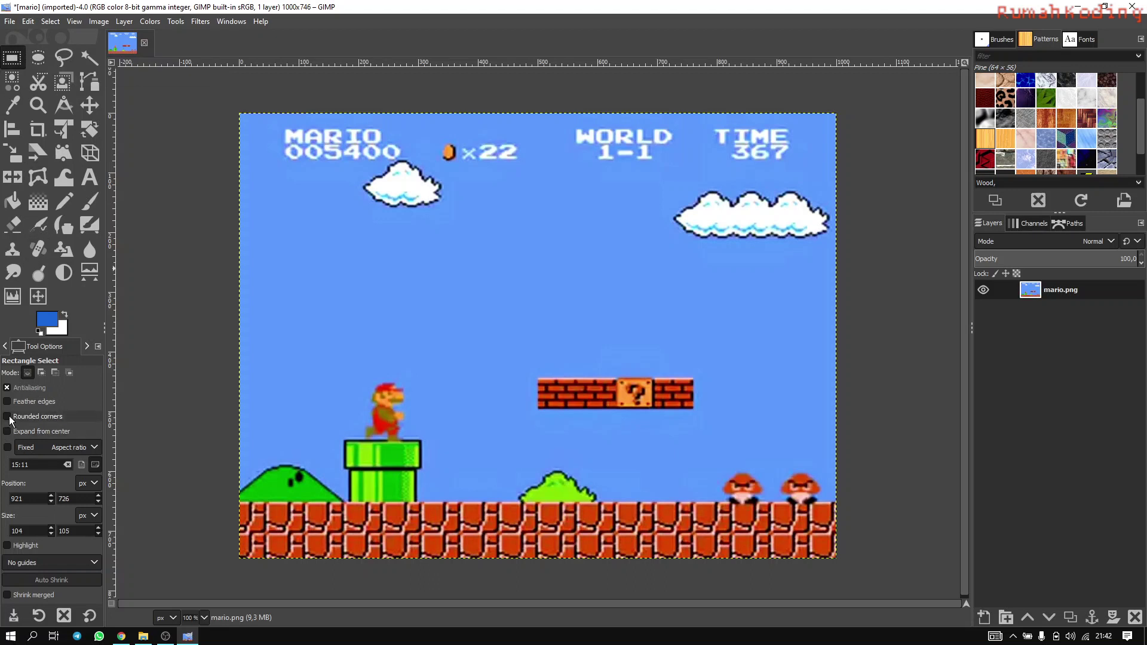
{"action": "left_click", "coordinate": [38, 58]}
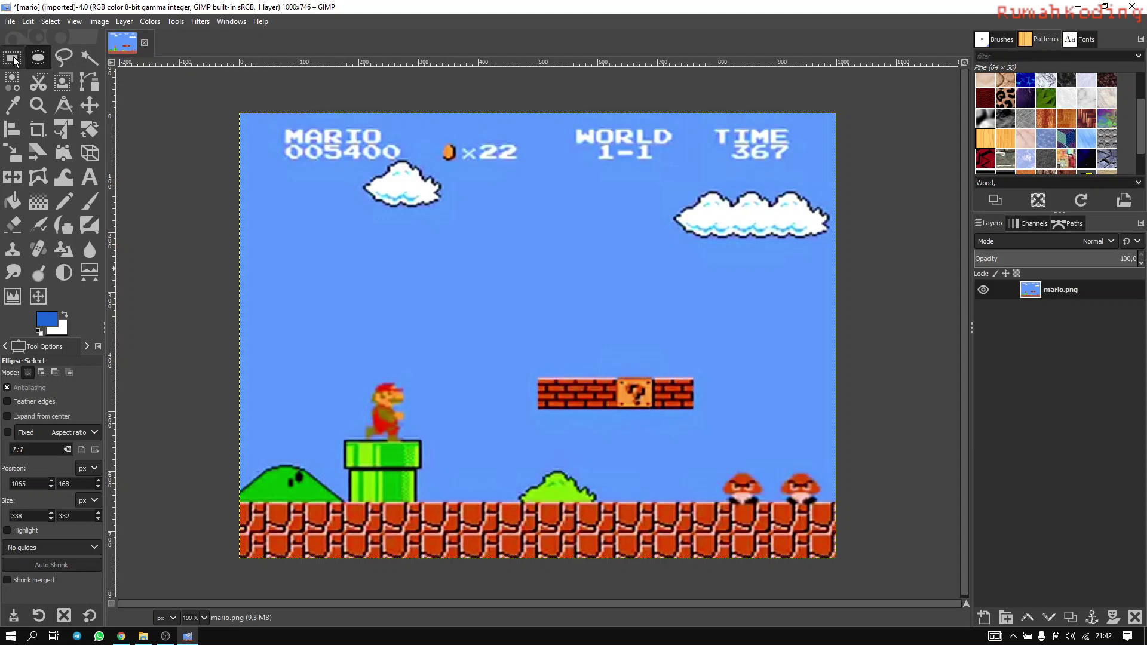
Make a rectangular selection of about 84 × 116 px around Mario on the pipe and copy it
{"action": "left_click", "coordinate": [12, 58]}
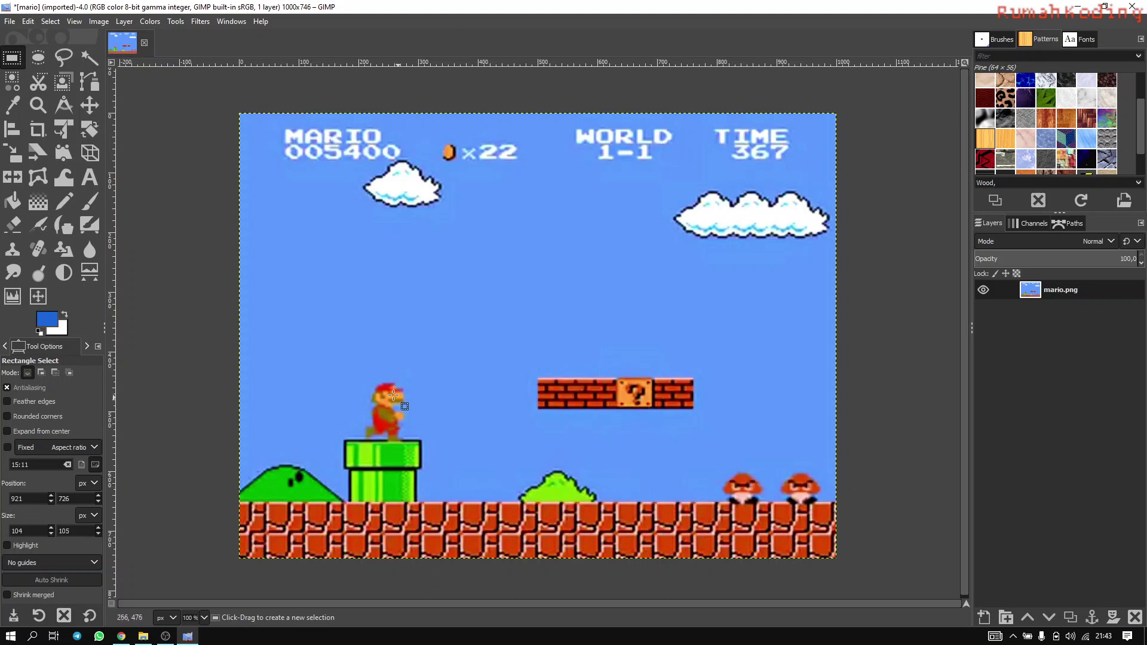
{"action": "left_click_drag", "start_coordinate": [360, 374], "coordinate": [410, 443]}
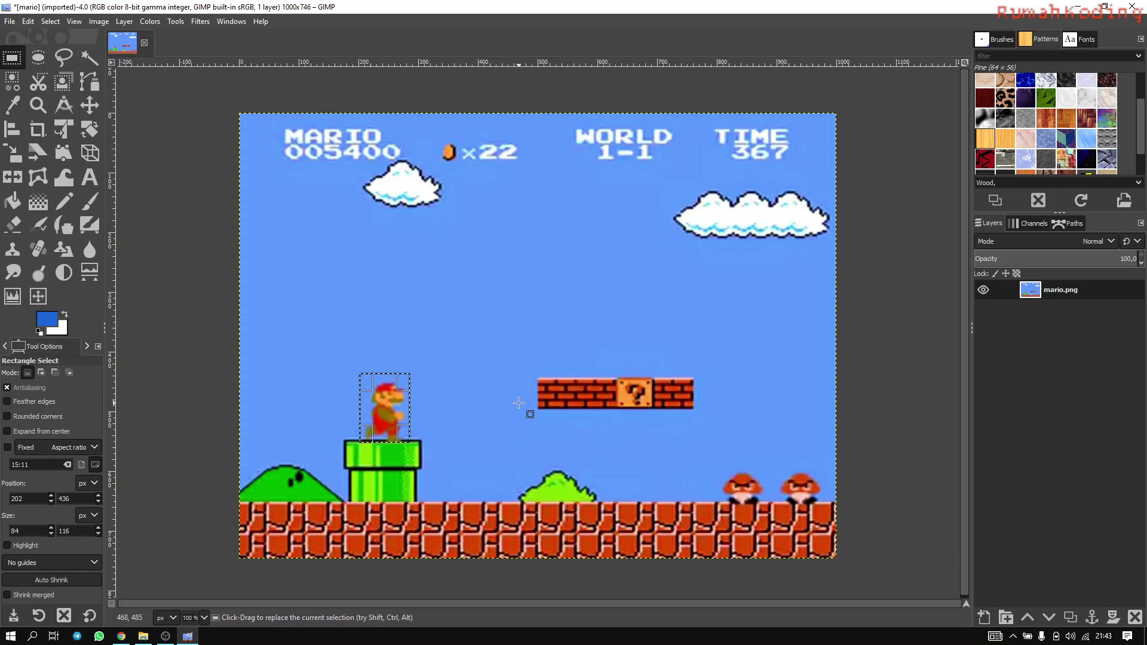
{"action": "right_click", "coordinate": [393, 408]}
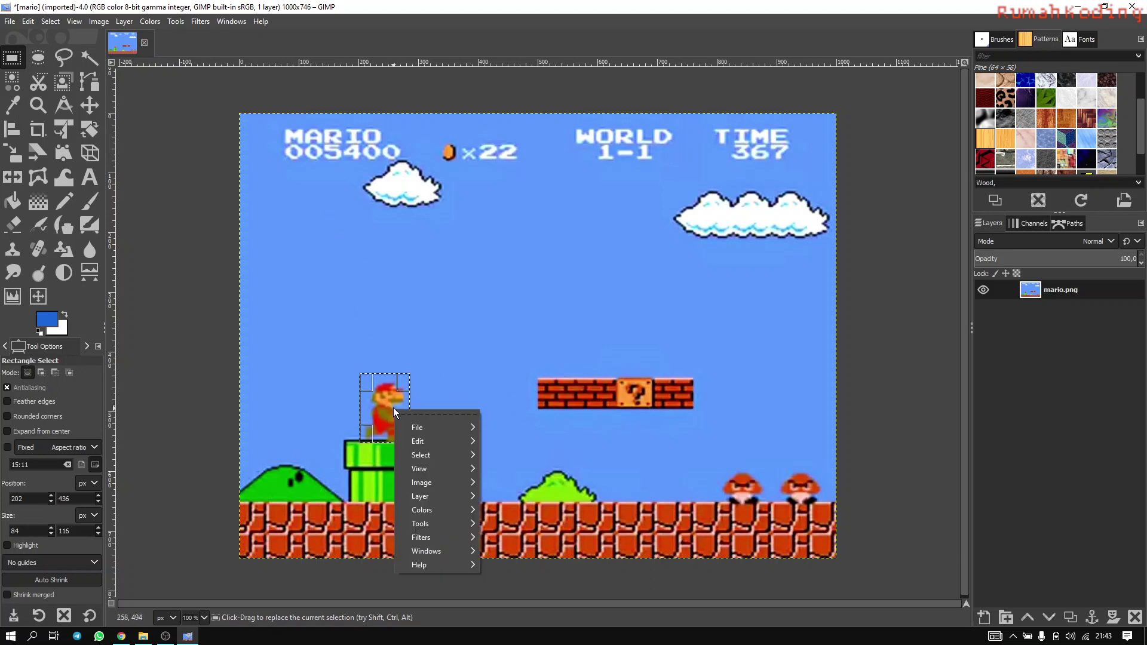
{"action": "mouse_move", "coordinate": [467, 440]}
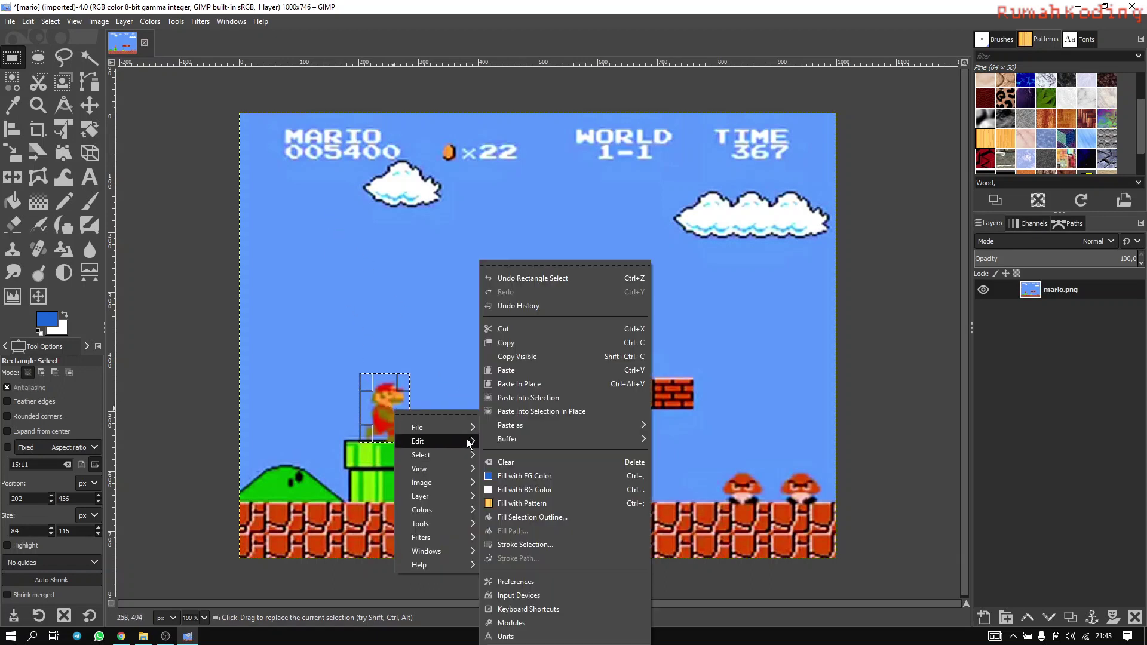
{"action": "left_click", "coordinate": [553, 345]}
Paste the copied Mario as a new layer
{"action": "right_click", "coordinate": [491, 278]}
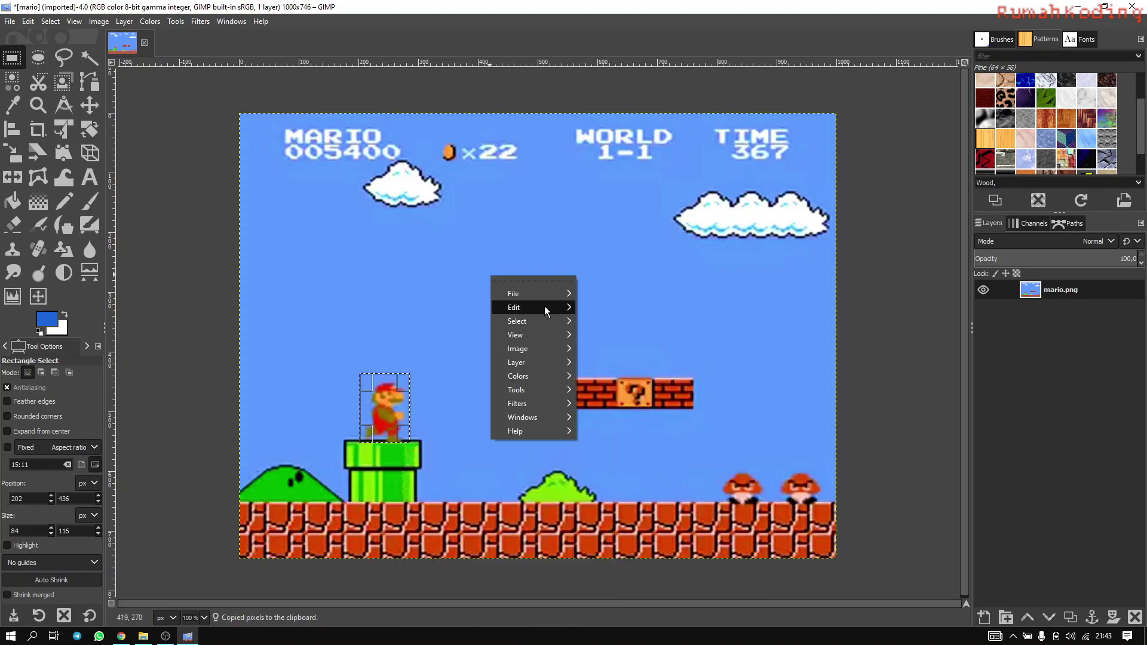
{"action": "mouse_move", "coordinate": [544, 307]}
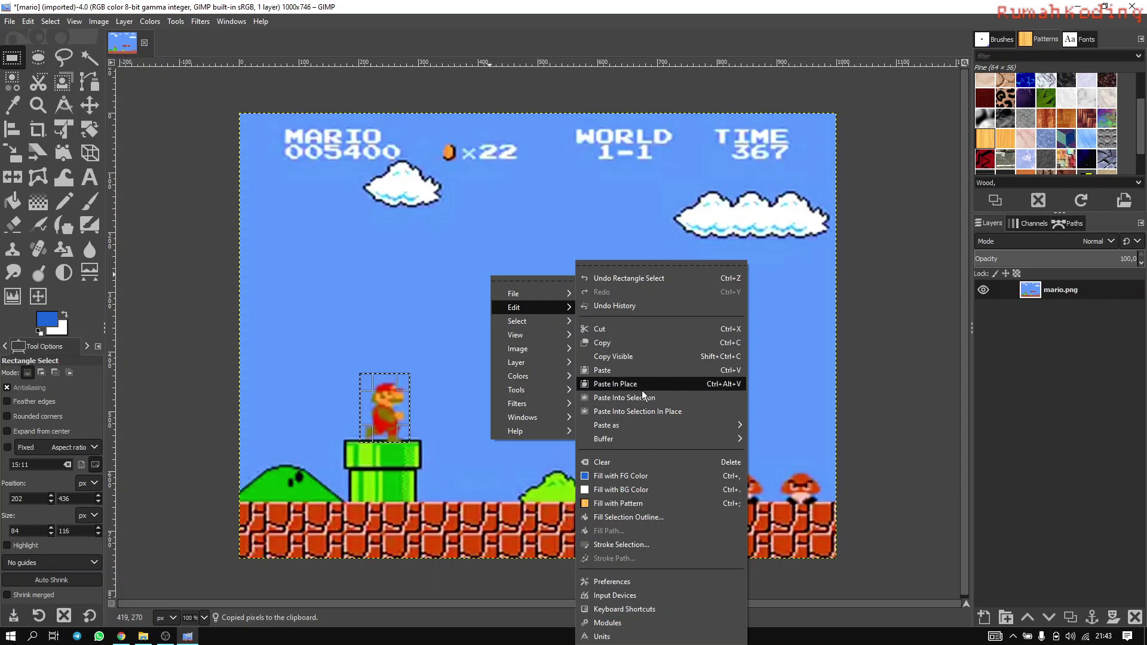
{"action": "mouse_move", "coordinate": [660, 429]}
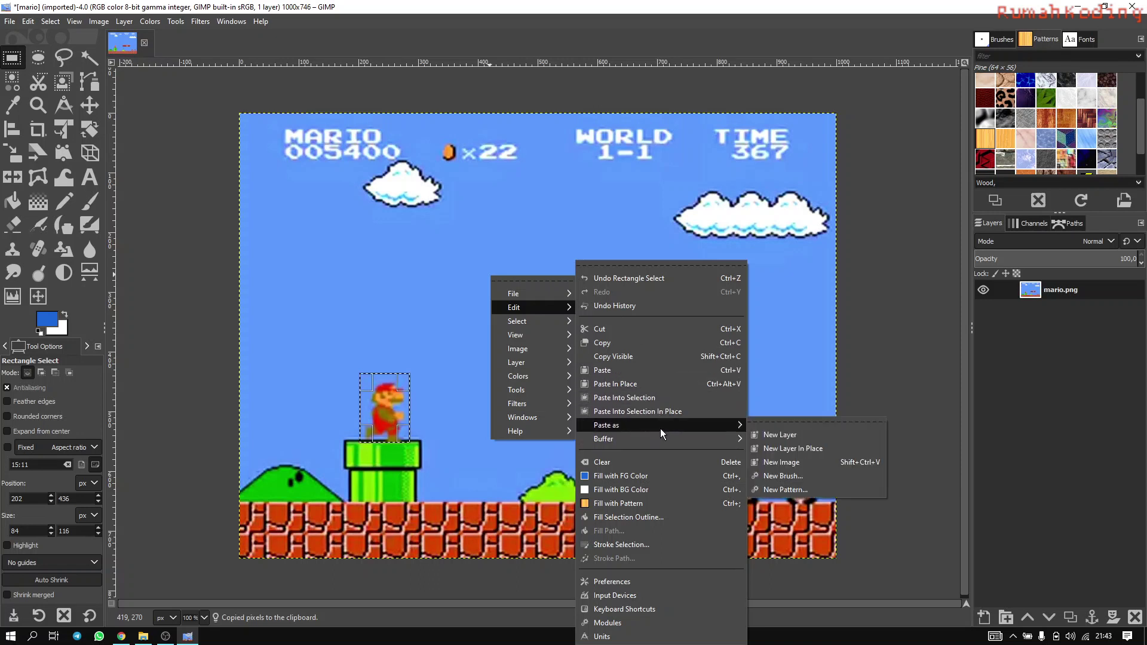
{"action": "left_click", "coordinate": [797, 436]}
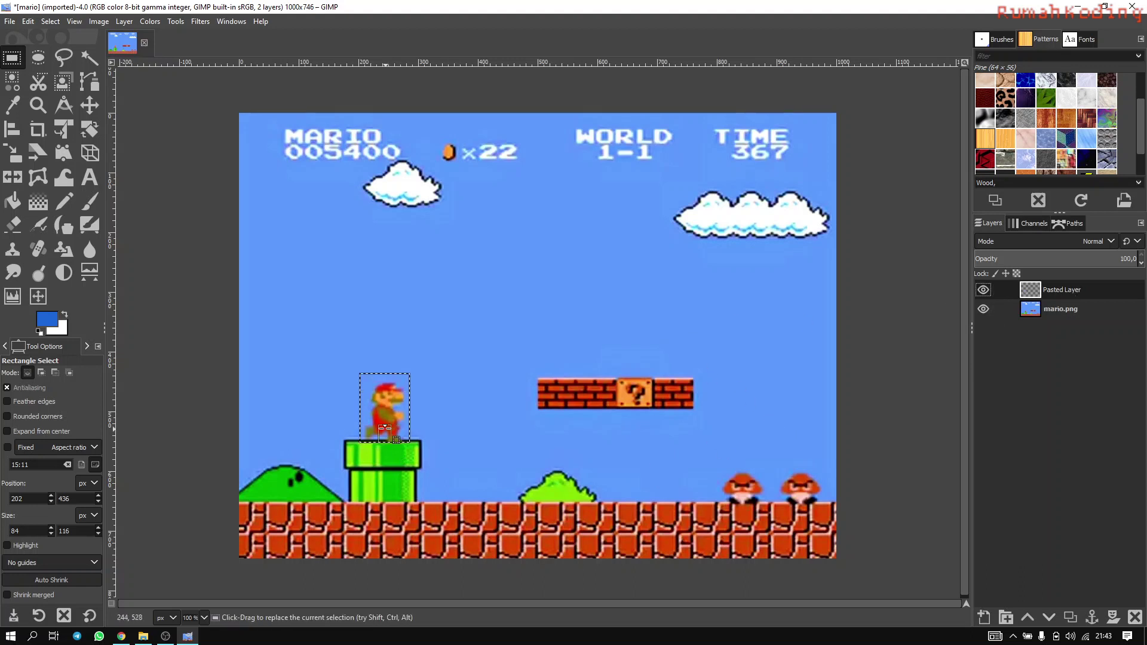
Move the pasted Mario onto the left end of the brick platform and clear the selection
{"action": "left_click_drag", "start_coordinate": [387, 411], "coordinate": [372, 349]}
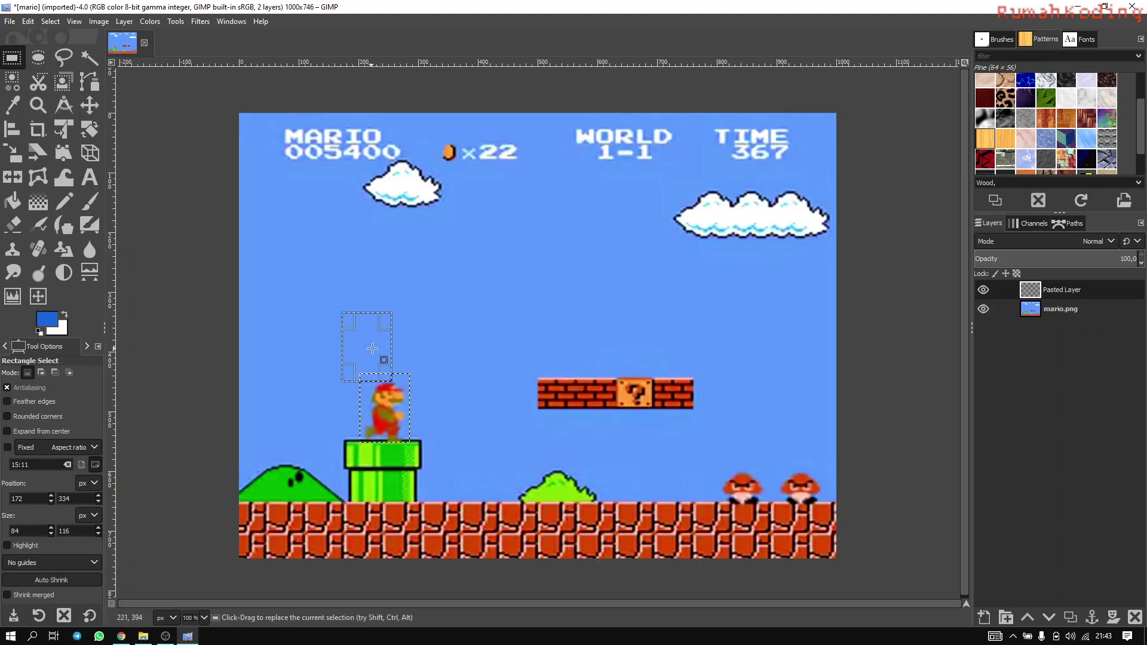
{"action": "left_click", "coordinate": [529, 389]}
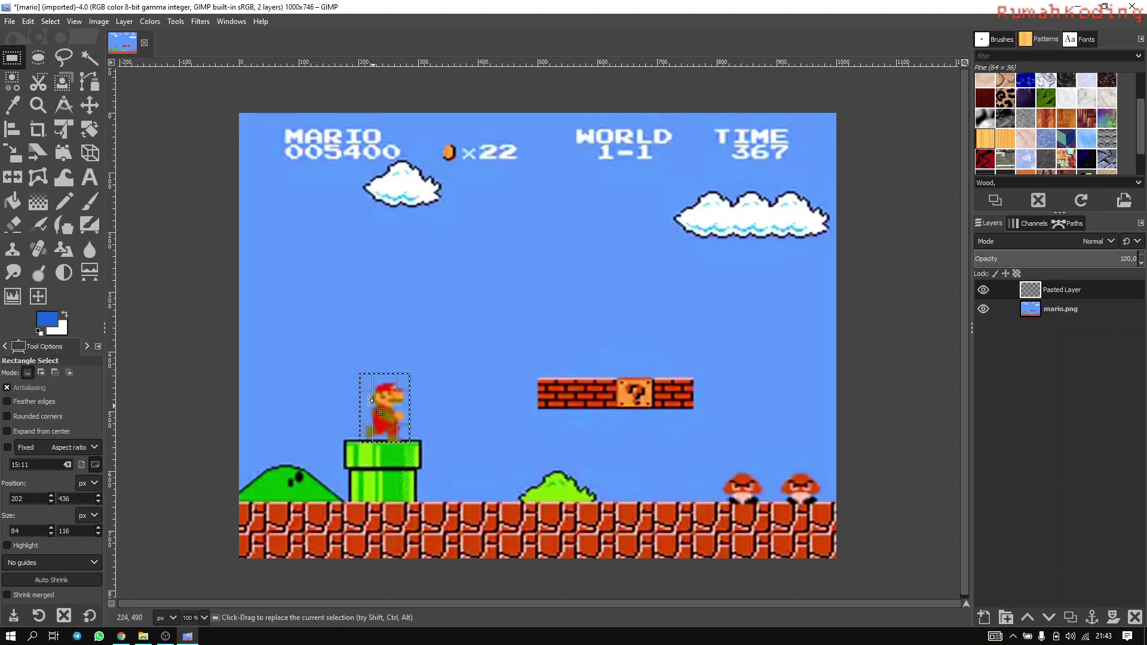
{"action": "key", "text": "m"}
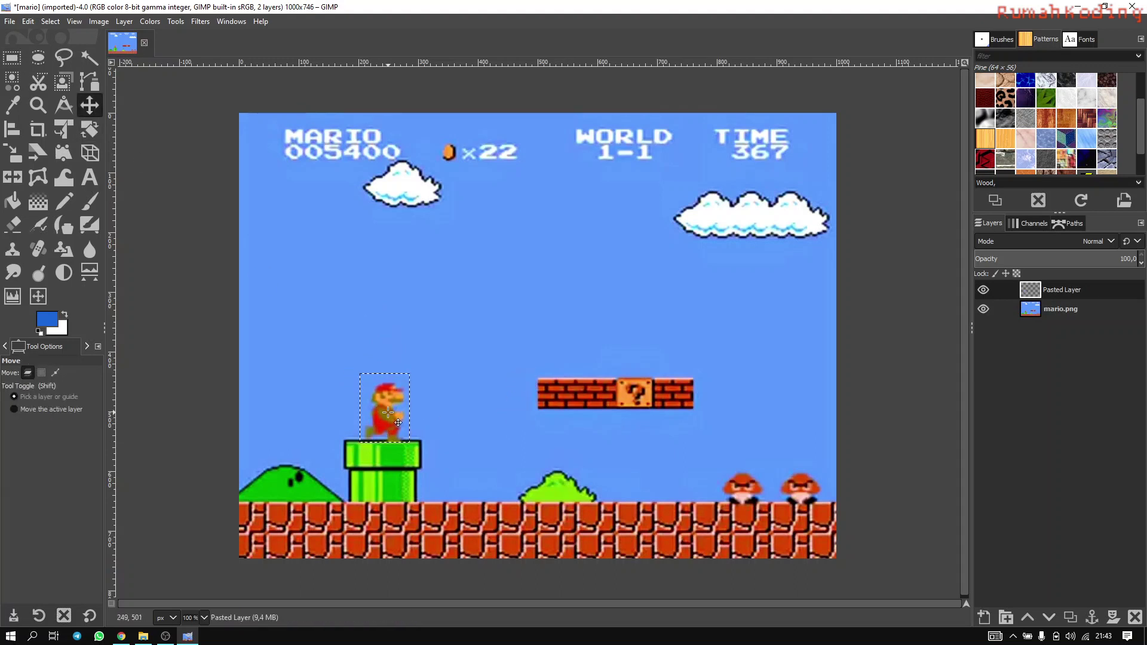
{"action": "left_click_drag", "start_coordinate": [389, 412], "coordinate": [563, 348]}
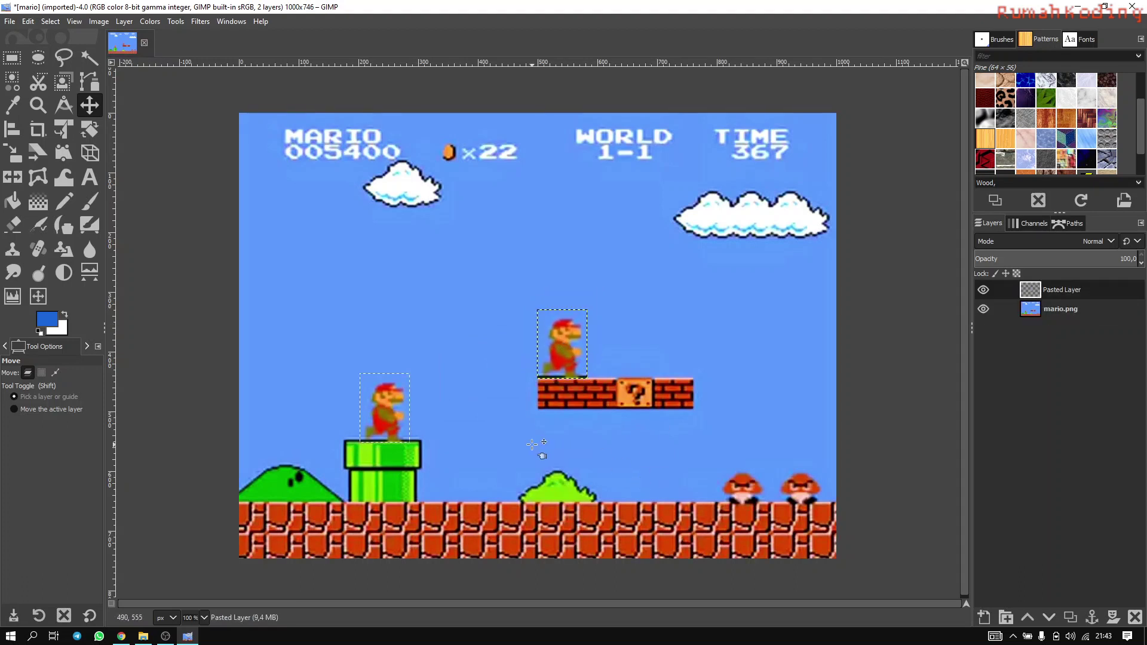
{"action": "left_click", "coordinate": [51, 21]}
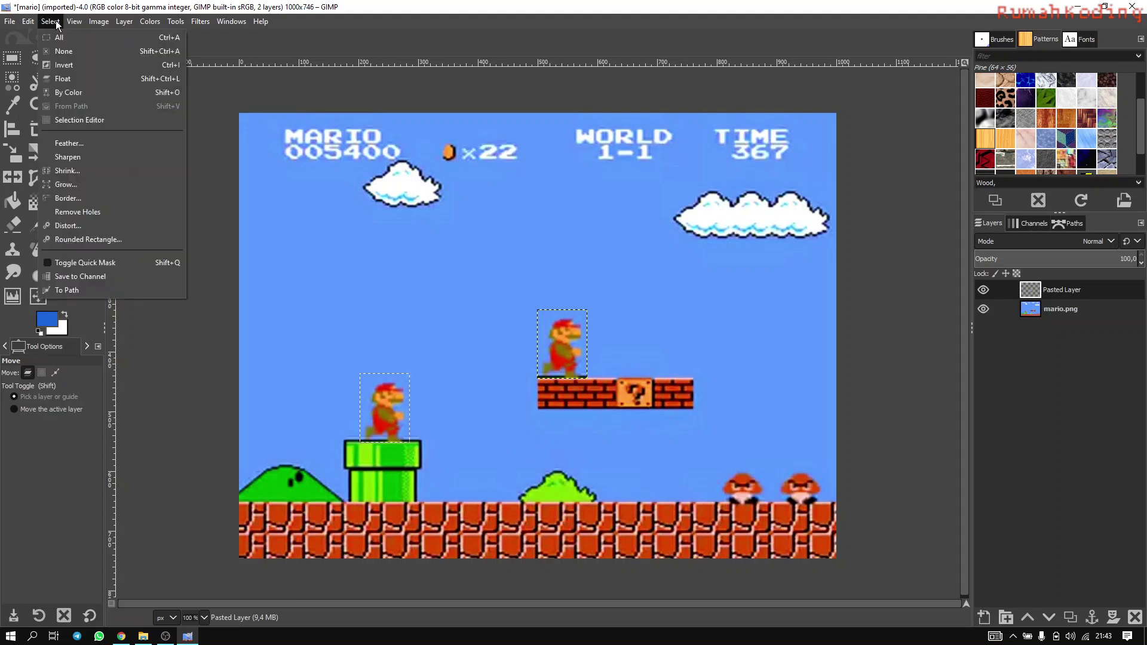
{"action": "left_click", "coordinate": [67, 54]}
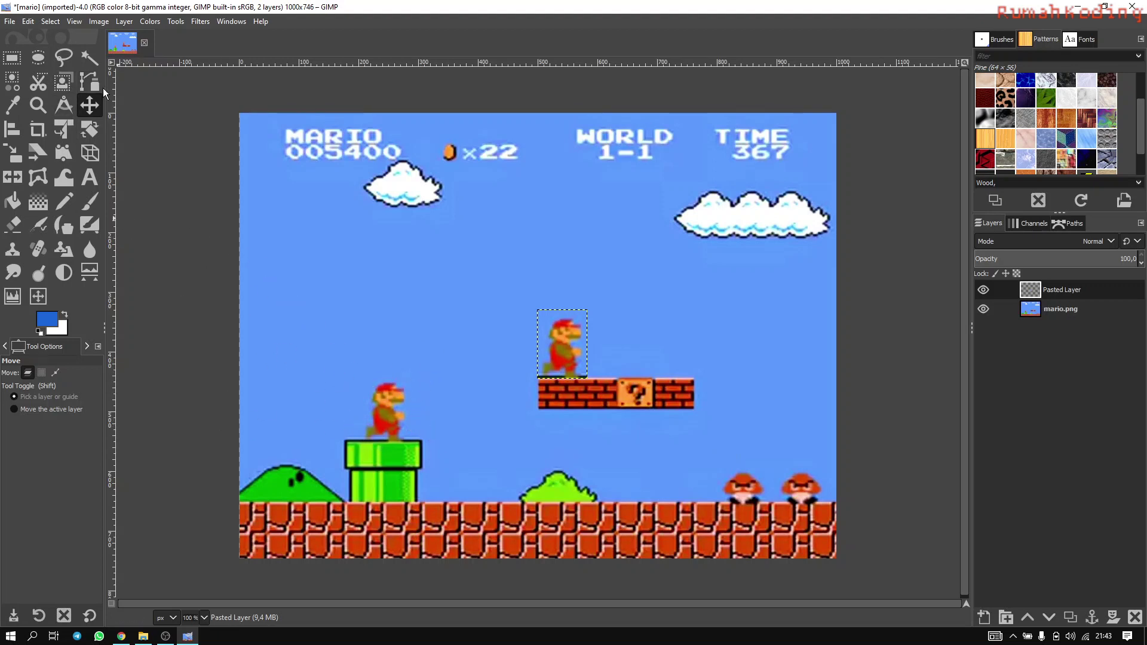
Draw an elliptical selection of about 92 × 91 px and shift it to the right so it overlaps the pipe Mario's front
{"action": "left_click", "coordinate": [12, 58]}
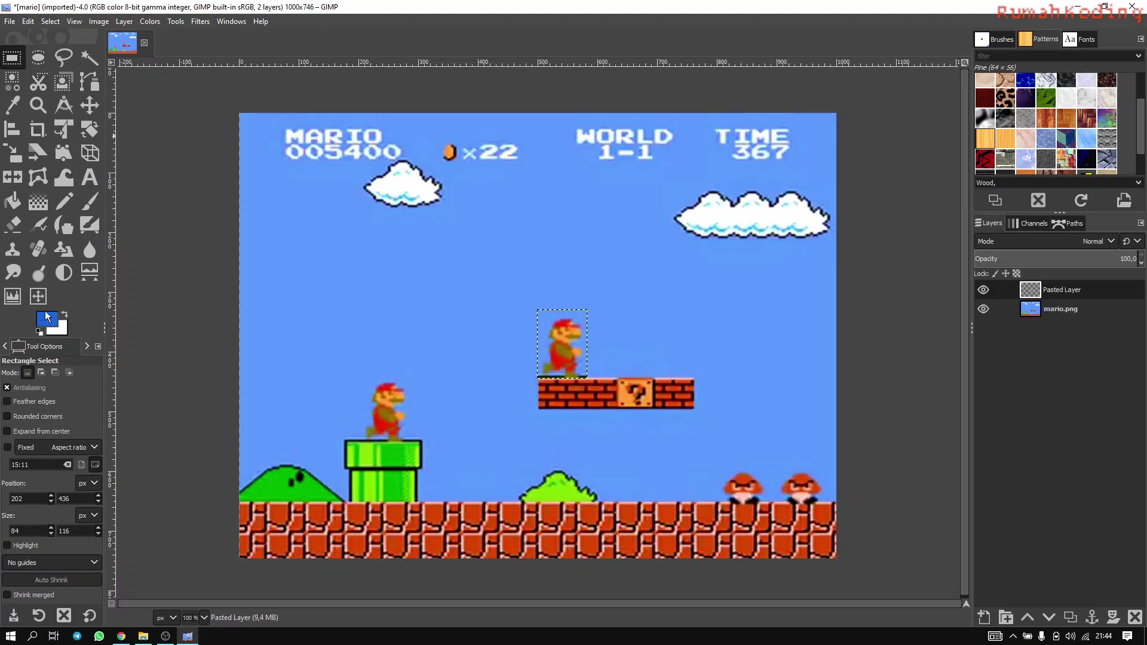
{"action": "left_click", "coordinate": [38, 58]}
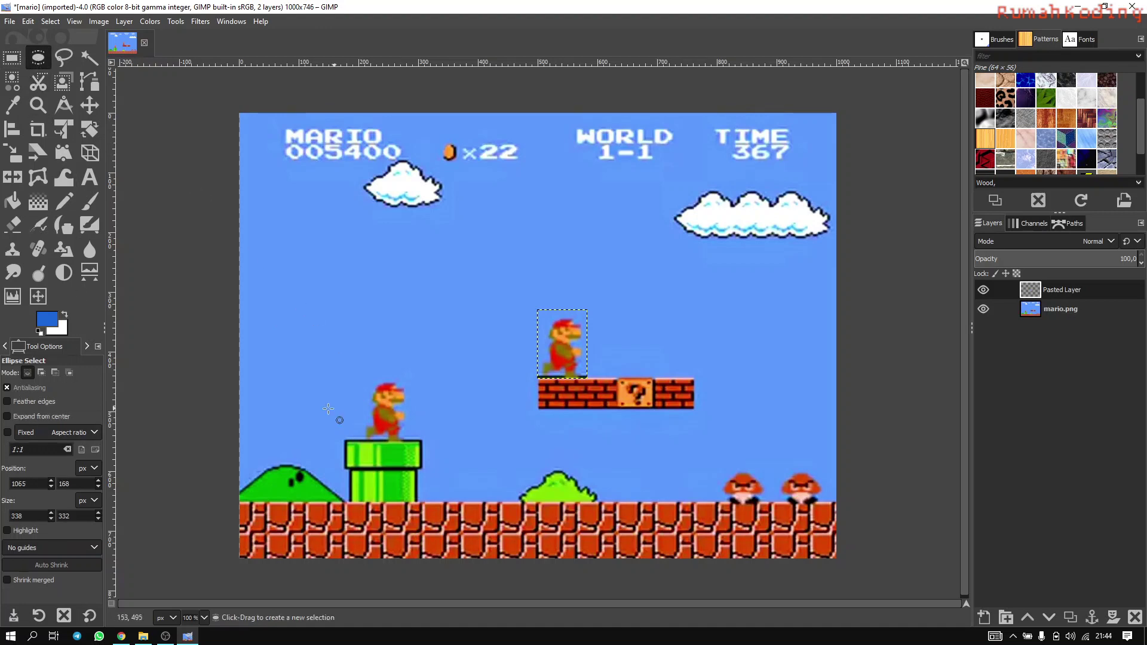
{"action": "scroll", "coordinate": [367, 417], "scroll_direction": "up", "scroll_amount": 5, "text": "ctrl"}
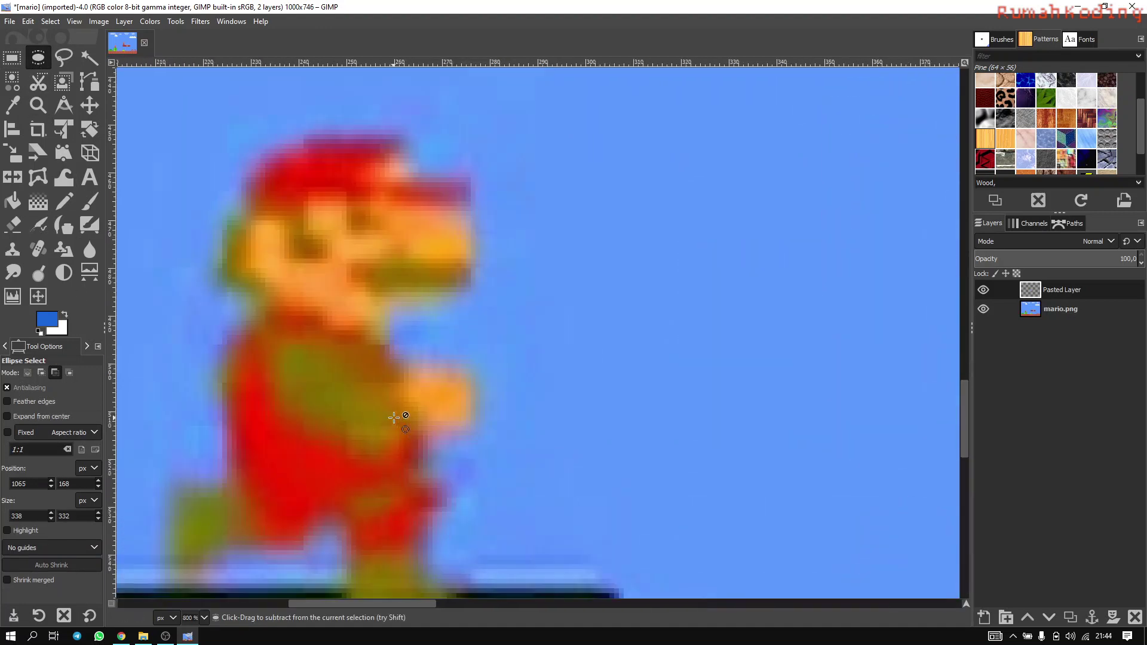
{"action": "left_click_drag", "start_coordinate": [307, 202], "coordinate": [609, 499]}
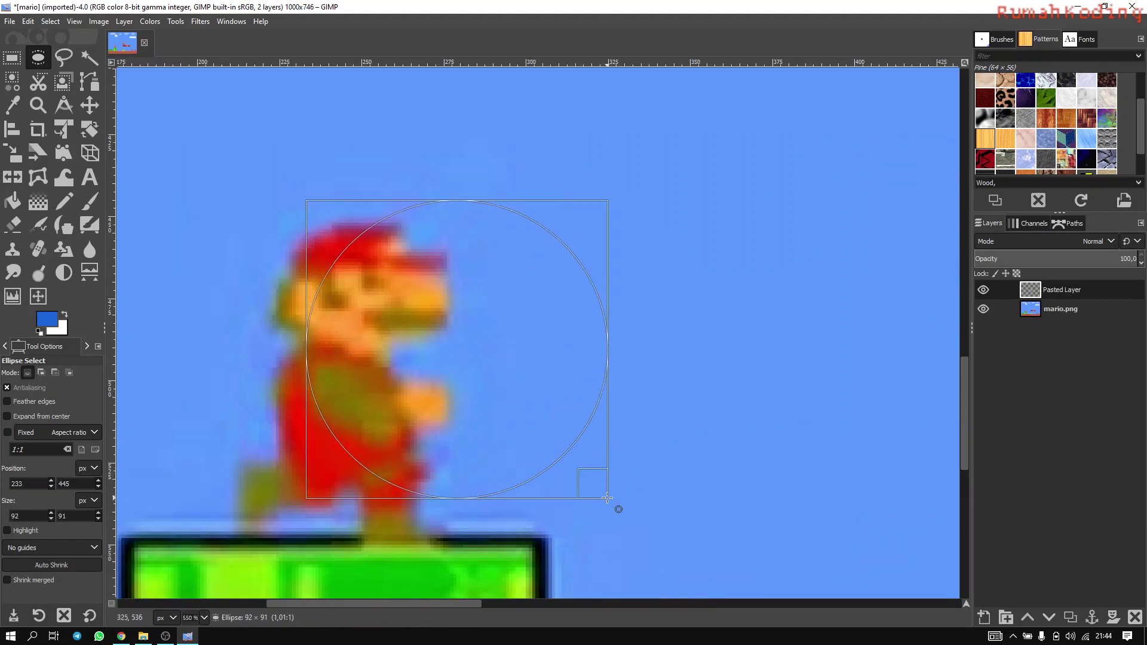
{"action": "left_click_drag", "start_coordinate": [494, 417], "coordinate": [570, 414]}
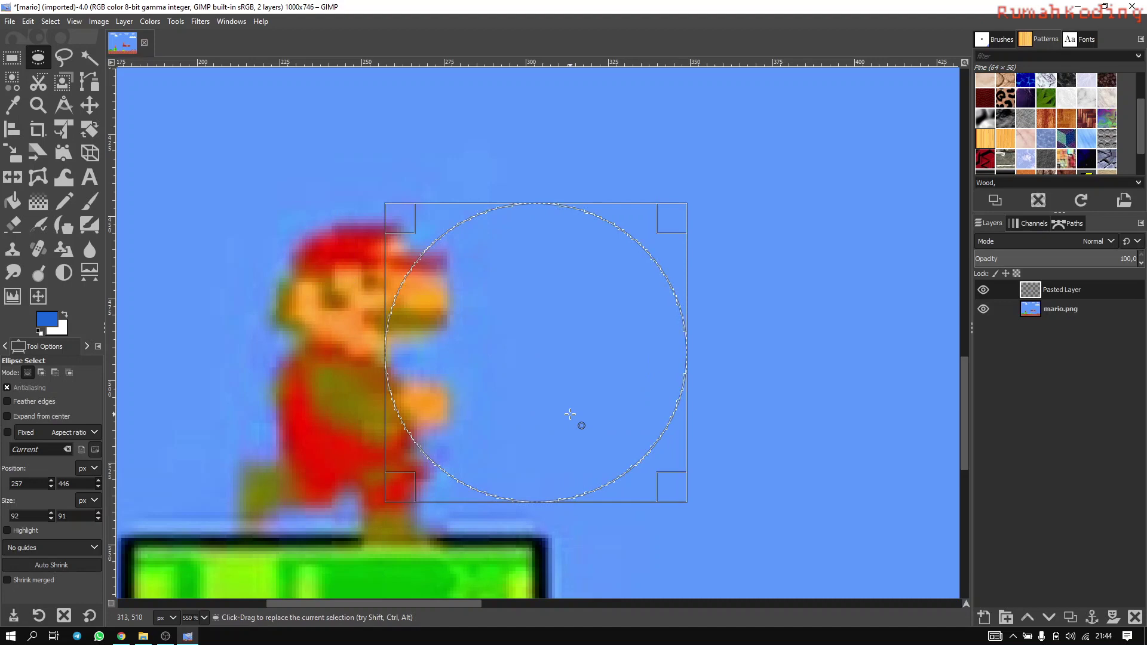
Create a transparent 1000 × 746 px layer named path and bucket-fill the circular selection on it with white
{"action": "left_click", "coordinate": [64, 315]}
{"action": "left_click", "coordinate": [12, 202]}
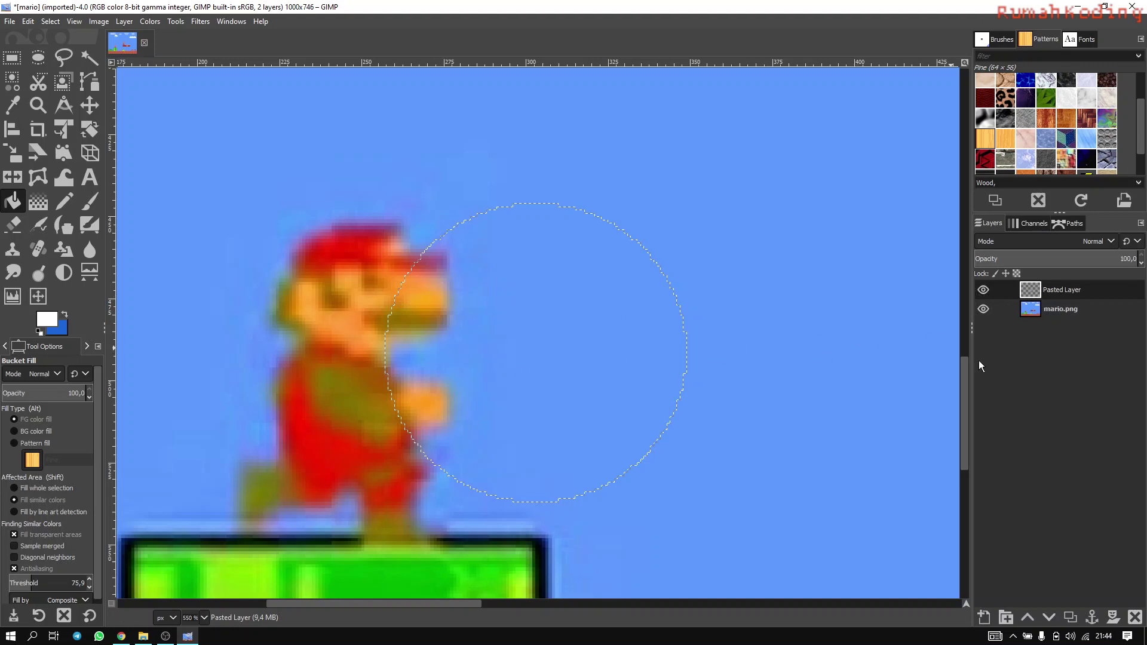
{"action": "left_click", "coordinate": [985, 620]}
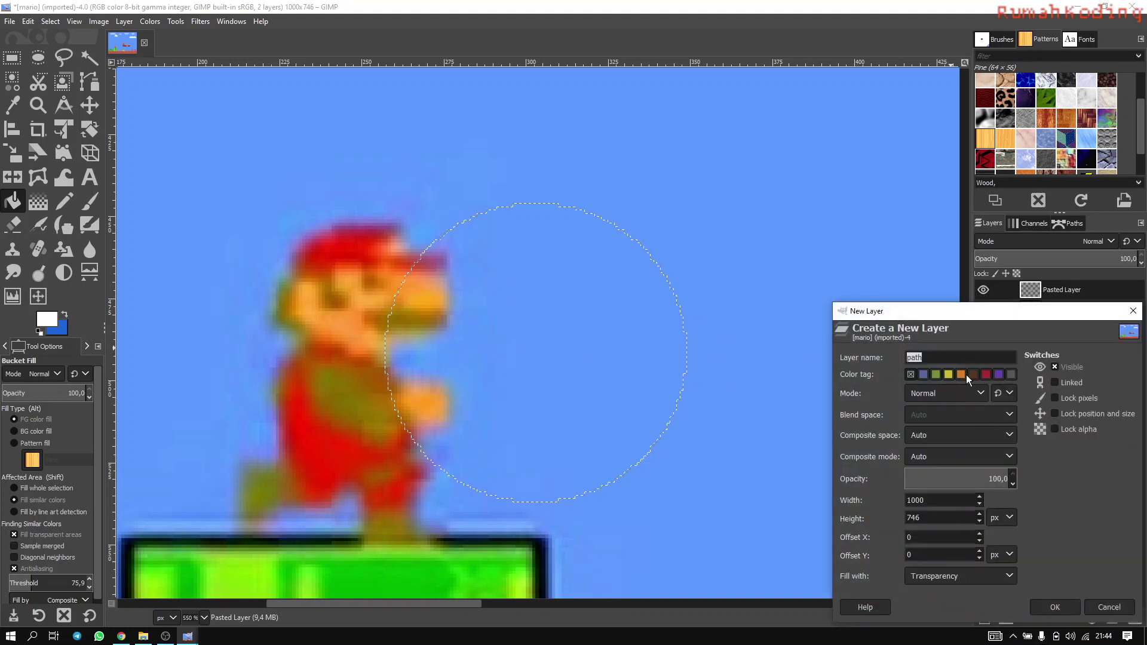
{"action": "left_click", "coordinate": [1067, 608]}
{"action": "left_click", "coordinate": [523, 309]}
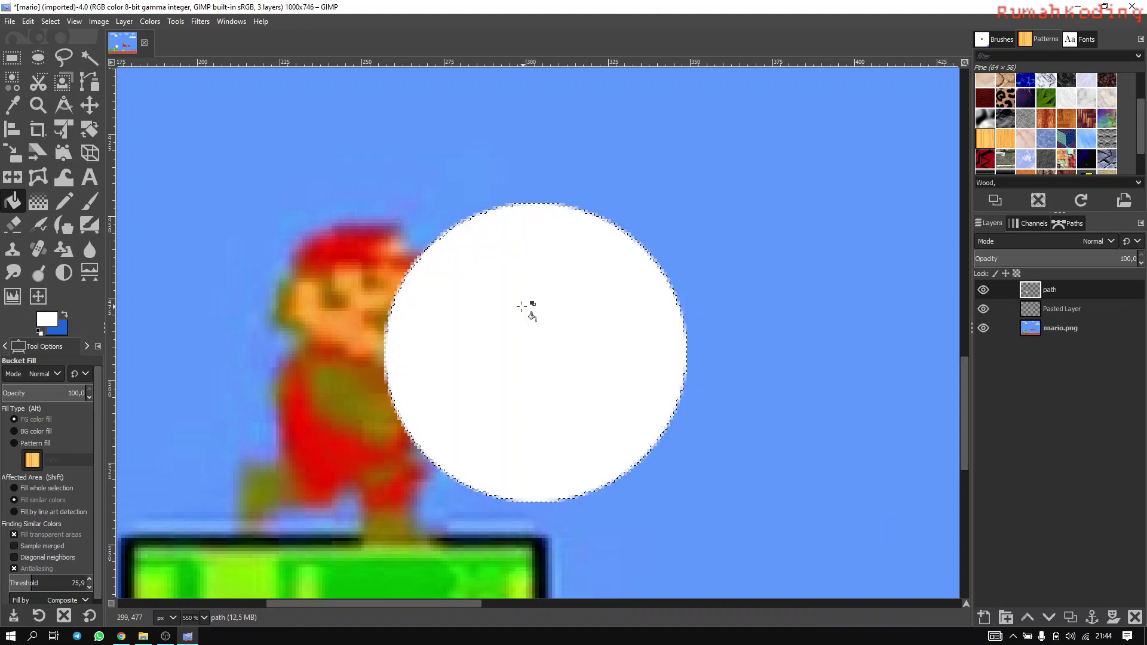
Examine the antialiased edge pixels of the white circle up close and compare the edge with and without the fill
{"action": "scroll", "coordinate": [350, 311], "scroll_direction": "up", "scroll_amount": 7}
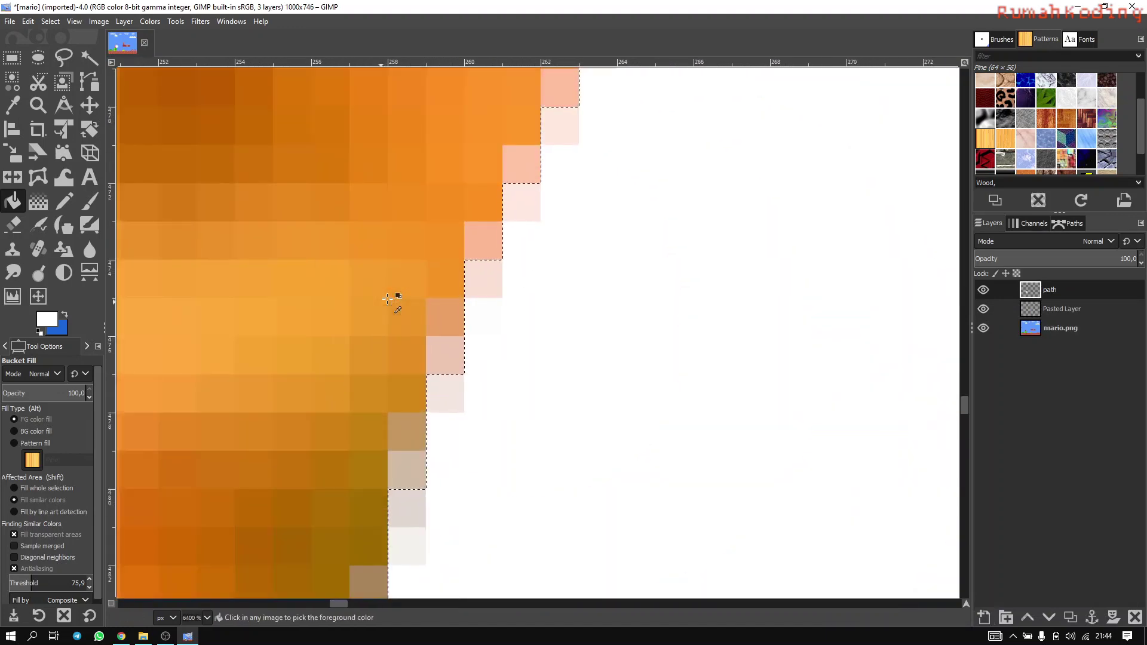
{"action": "scroll", "coordinate": [460, 314], "scroll_direction": "down", "scroll_amount": 3}
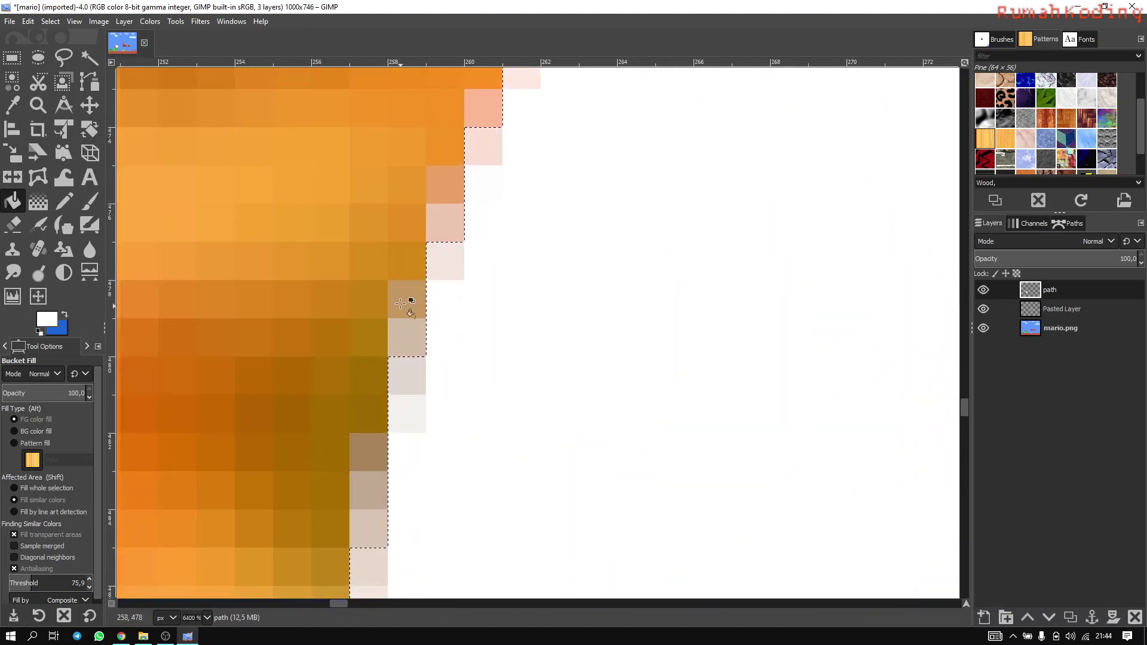
{"action": "scroll", "coordinate": [430, 315], "scroll_direction": "down", "scroll_amount": 3}
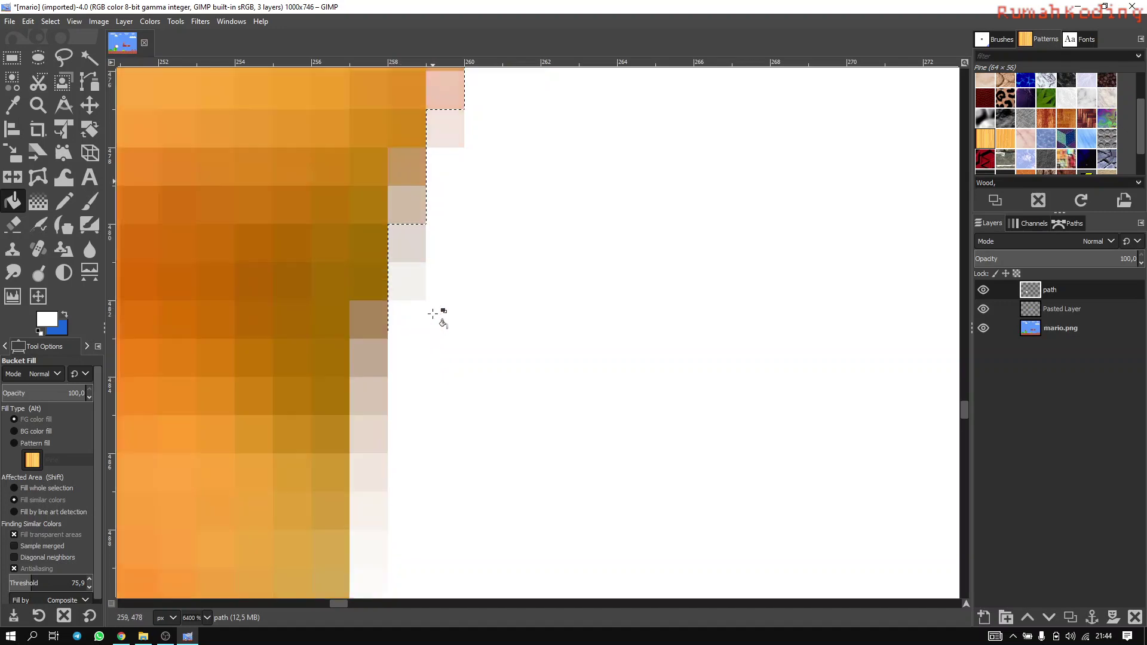
{"action": "scroll", "coordinate": [431, 315], "scroll_direction": "up", "scroll_amount": 3}
{"action": "scroll", "coordinate": [430, 314], "scroll_direction": "down", "scroll_amount": 2}
{"action": "scroll", "coordinate": [431, 315], "scroll_direction": "down", "scroll_amount": 4}
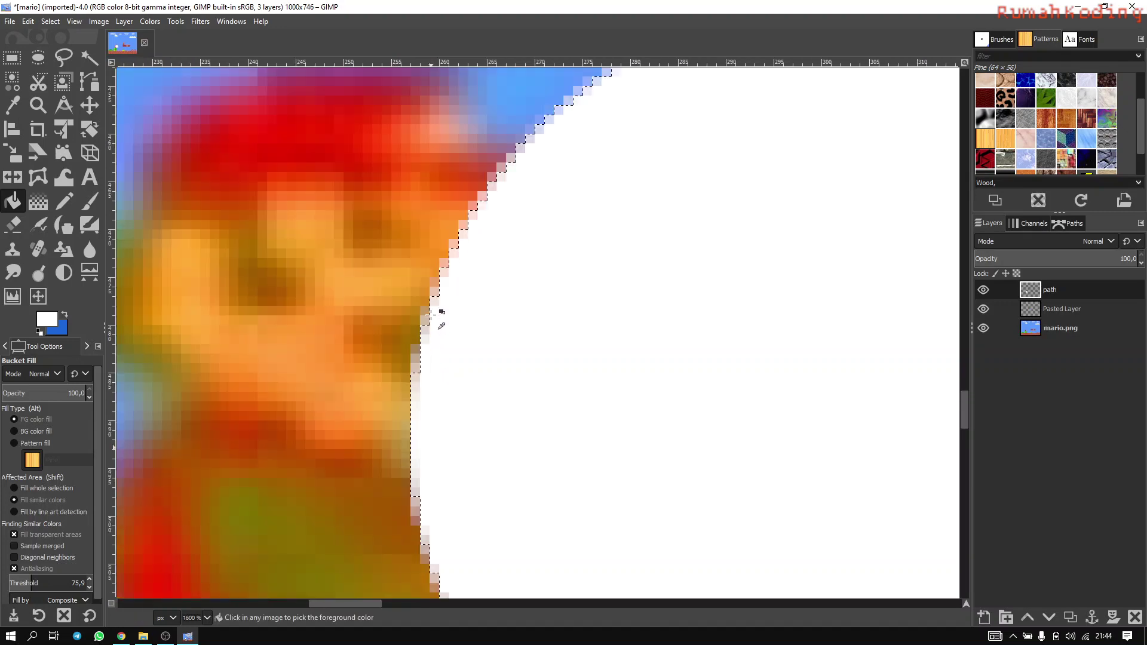
{"action": "scroll", "coordinate": [552, 204], "scroll_direction": "up", "scroll_amount": 4}
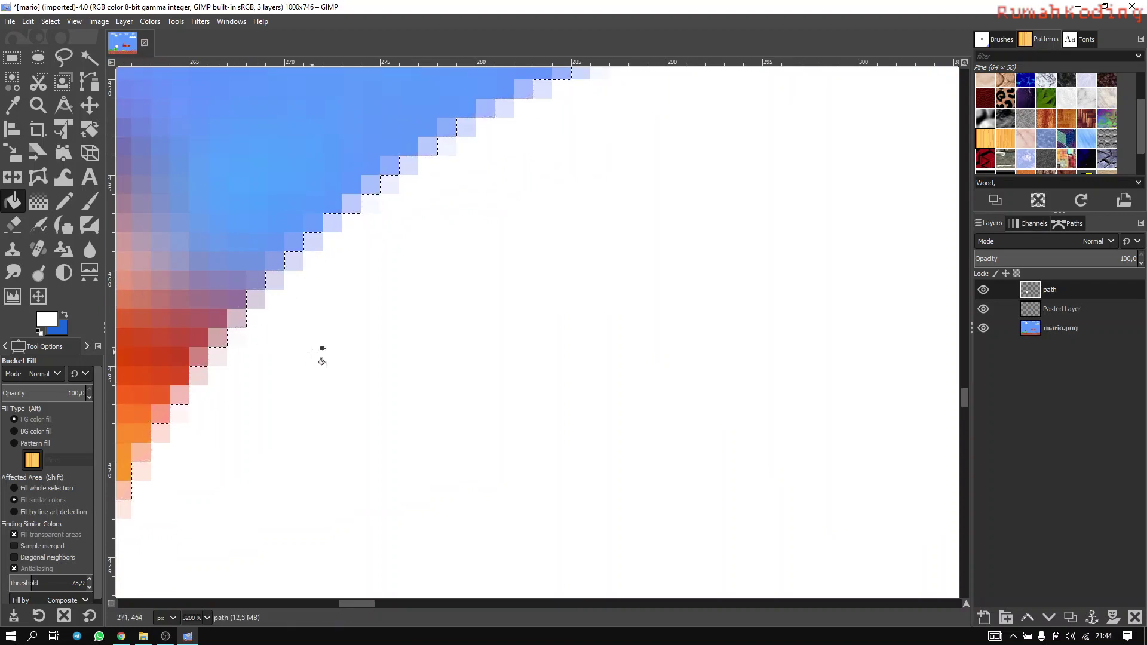
{"action": "key", "text": "ctrl+z"}
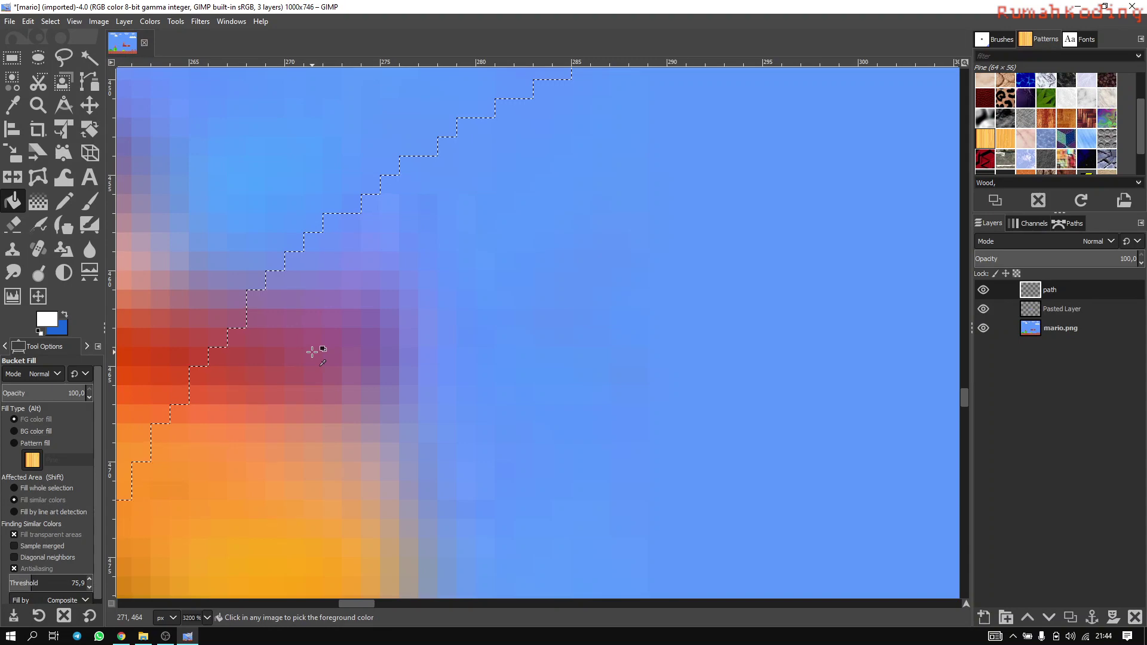
{"action": "key", "text": "ctrl+y"}
{"action": "scroll", "coordinate": [359, 352], "scroll_direction": "down", "scroll_amount": 5}
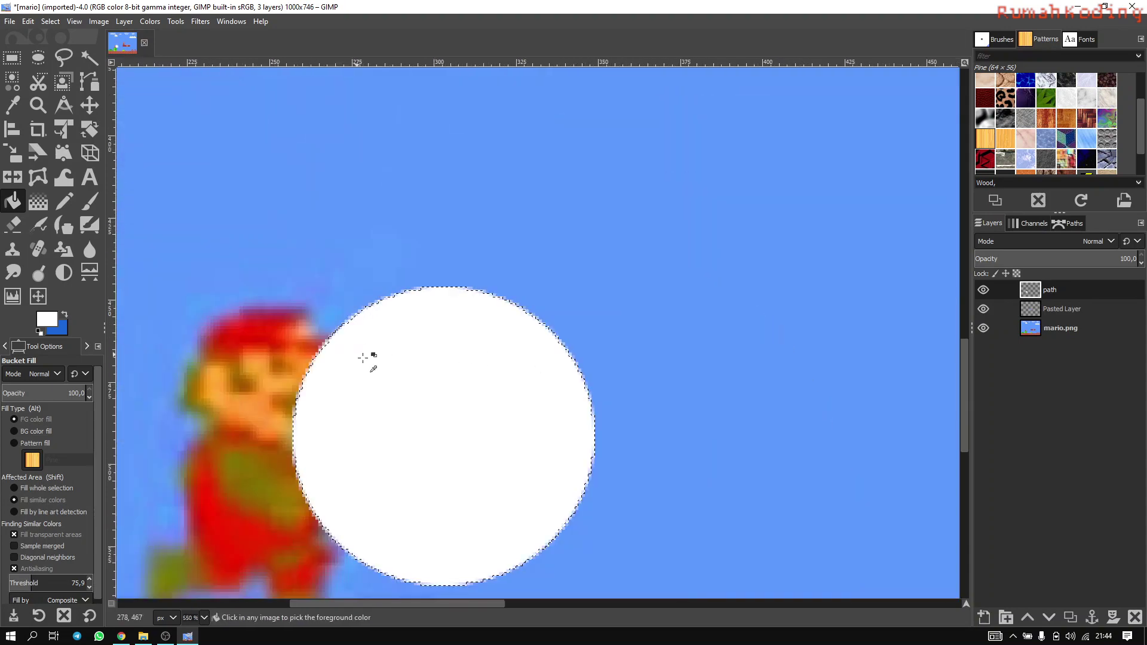
{"action": "scroll", "coordinate": [364, 357], "scroll_direction": "down", "scroll_amount": 4}
{"action": "scroll", "coordinate": [325, 379], "scroll_direction": "up", "scroll_amount": 2}
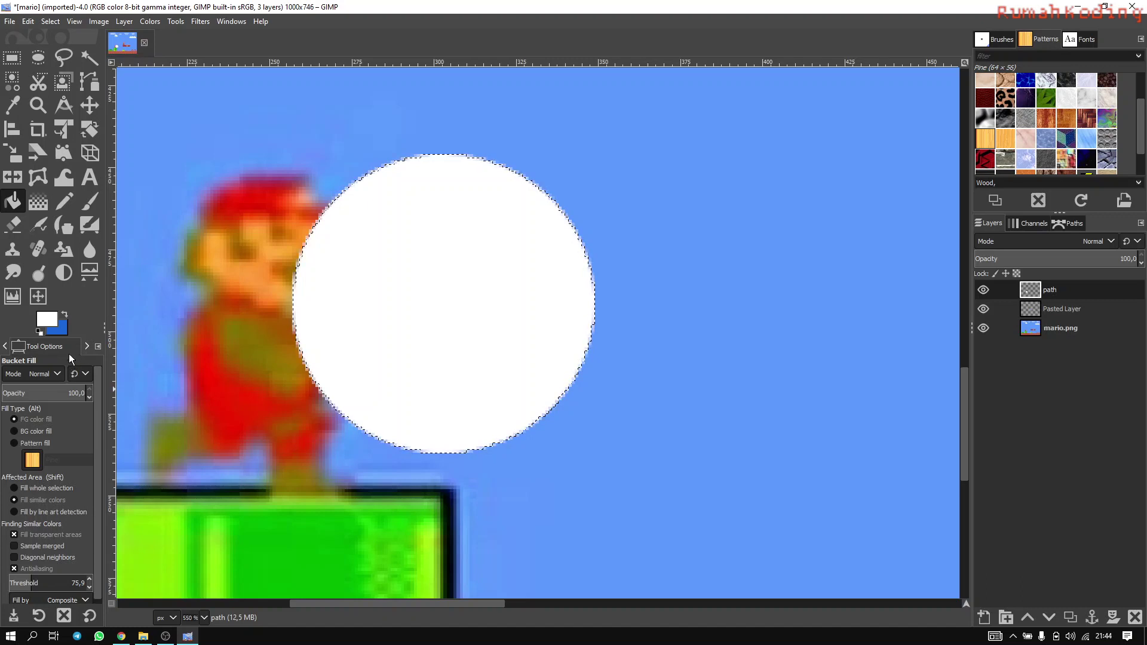
Move the circular selection to the right of the white circle and create a new transparent 1000 × 746 px layer
{"action": "left_click", "coordinate": [90, 105]}
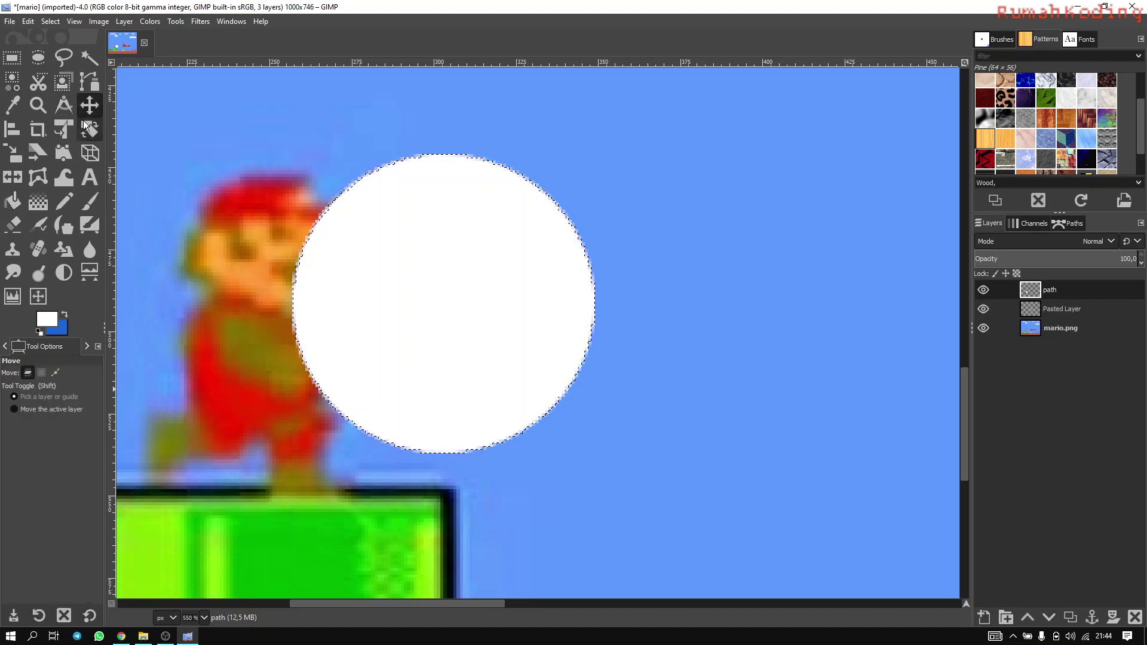
{"action": "left_click", "coordinate": [42, 373]}
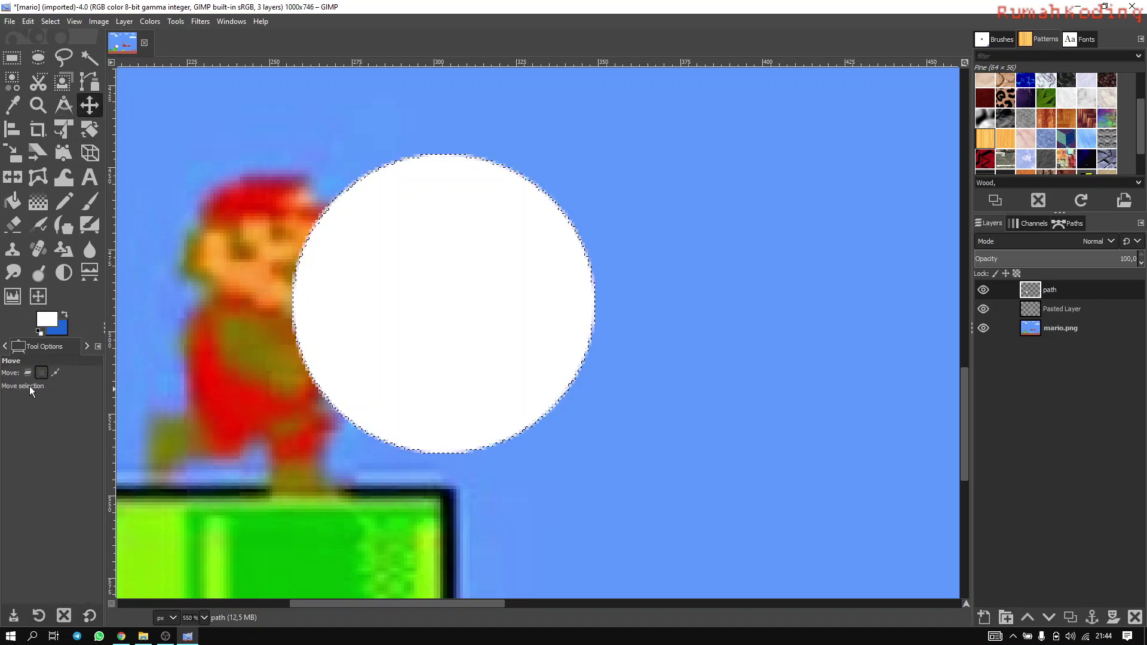
{"action": "left_click_drag", "start_coordinate": [448, 157], "coordinate": [768, 148]}
{"action": "left_click", "coordinate": [982, 617]}
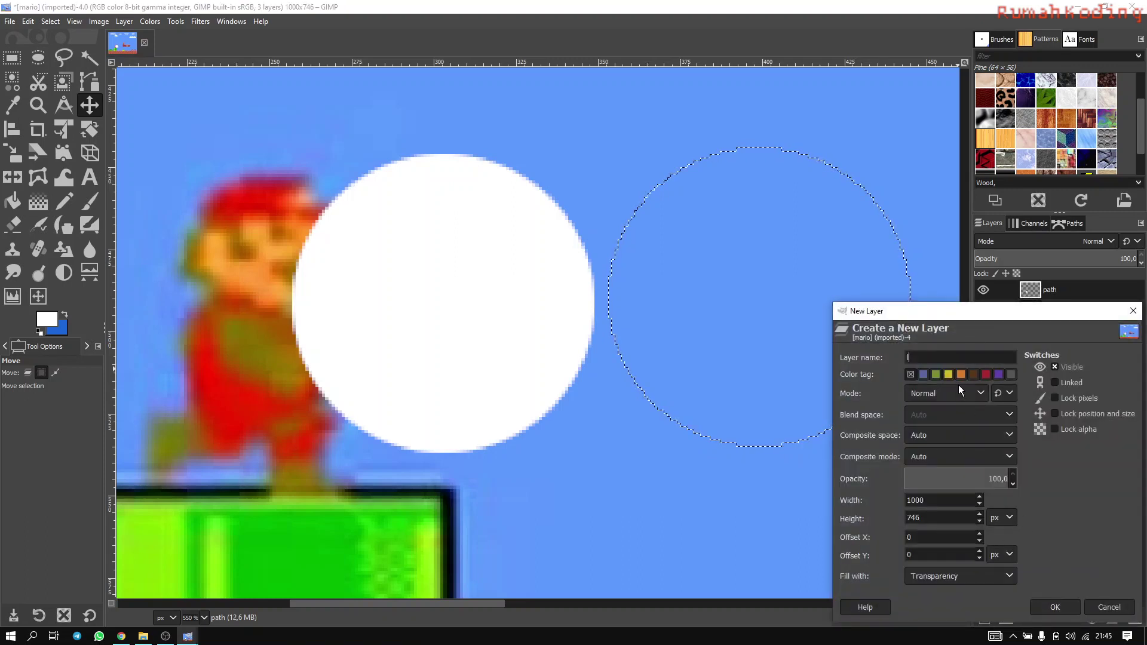
{"action": "key", "text": "Return"}
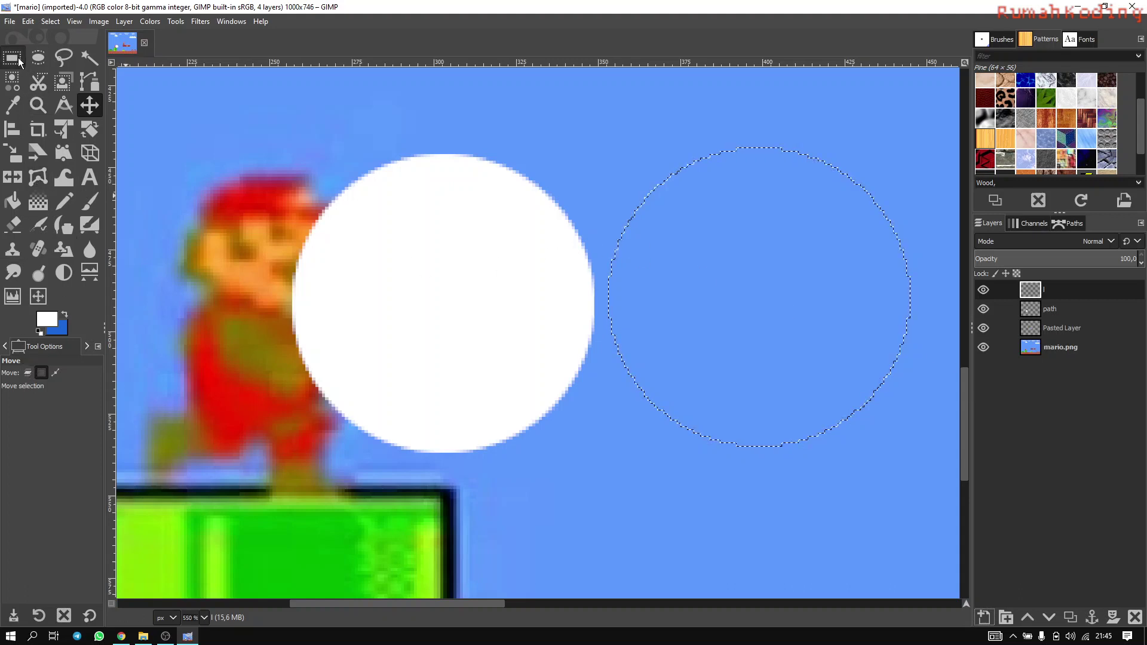
Turn off antialiasing for Ellipse Select and bucket-fill the moved circular selection with blue
{"action": "left_click", "coordinate": [38, 57]}
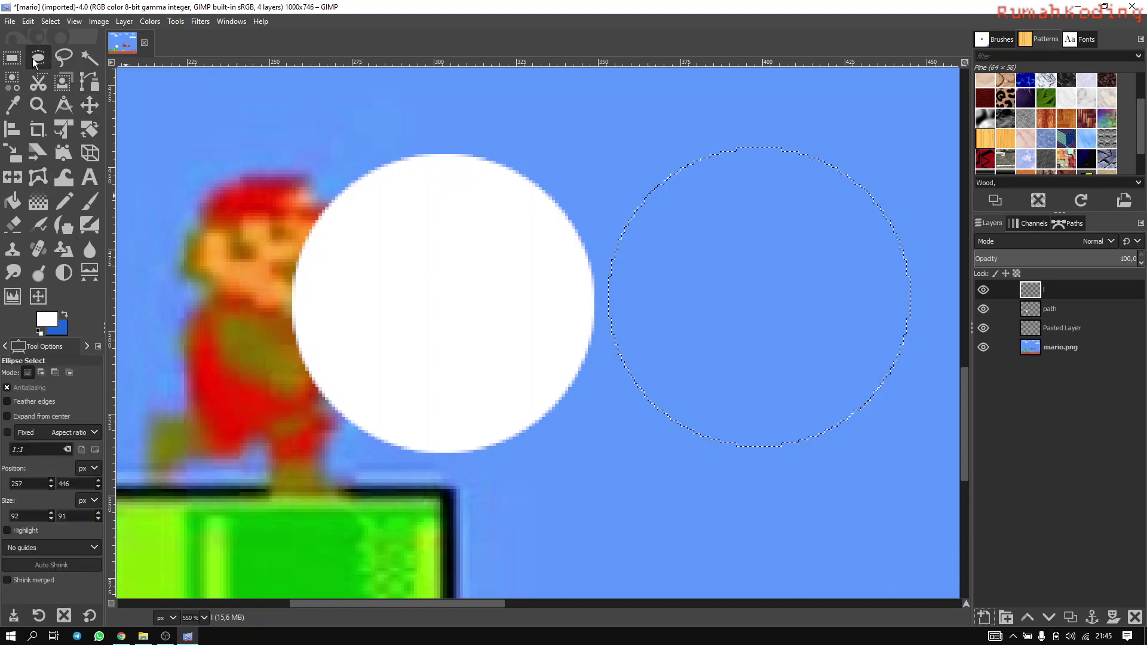
{"action": "left_click", "coordinate": [7, 388]}
{"action": "scroll", "coordinate": [644, 274], "scroll_direction": "up", "scroll_amount": 2, "text": "ctrl"}
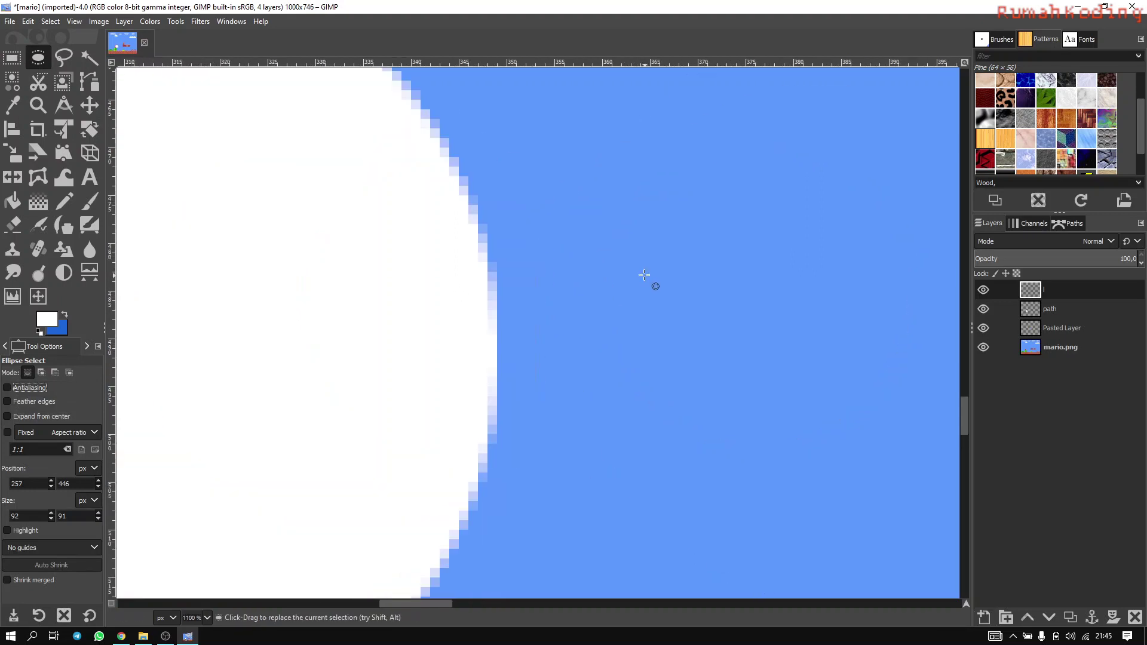
{"action": "scroll", "coordinate": [644, 274], "scroll_direction": "up", "scroll_amount": 2, "text": "ctrl"}
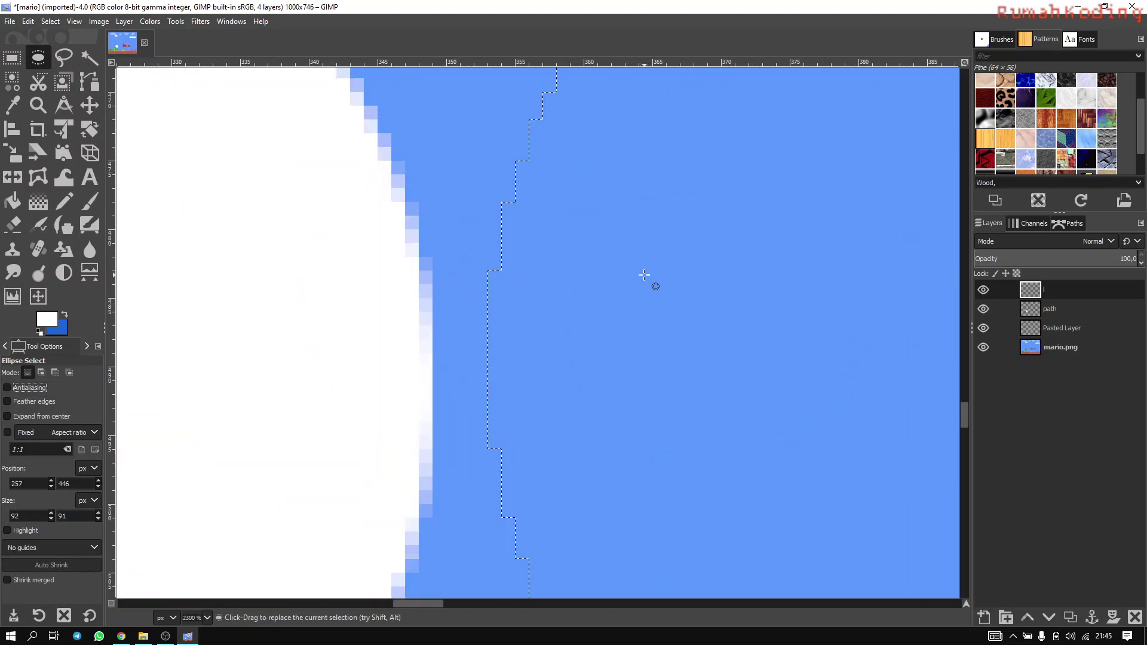
{"action": "left_click", "coordinate": [12, 201]}
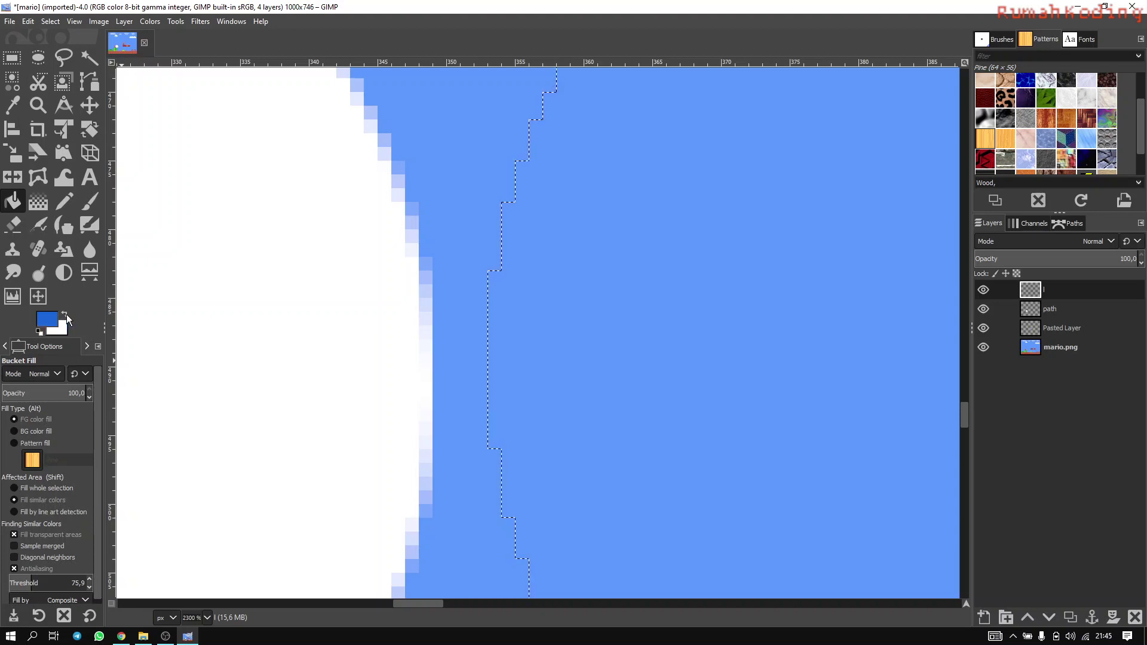
{"action": "left_click", "coordinate": [606, 289]}
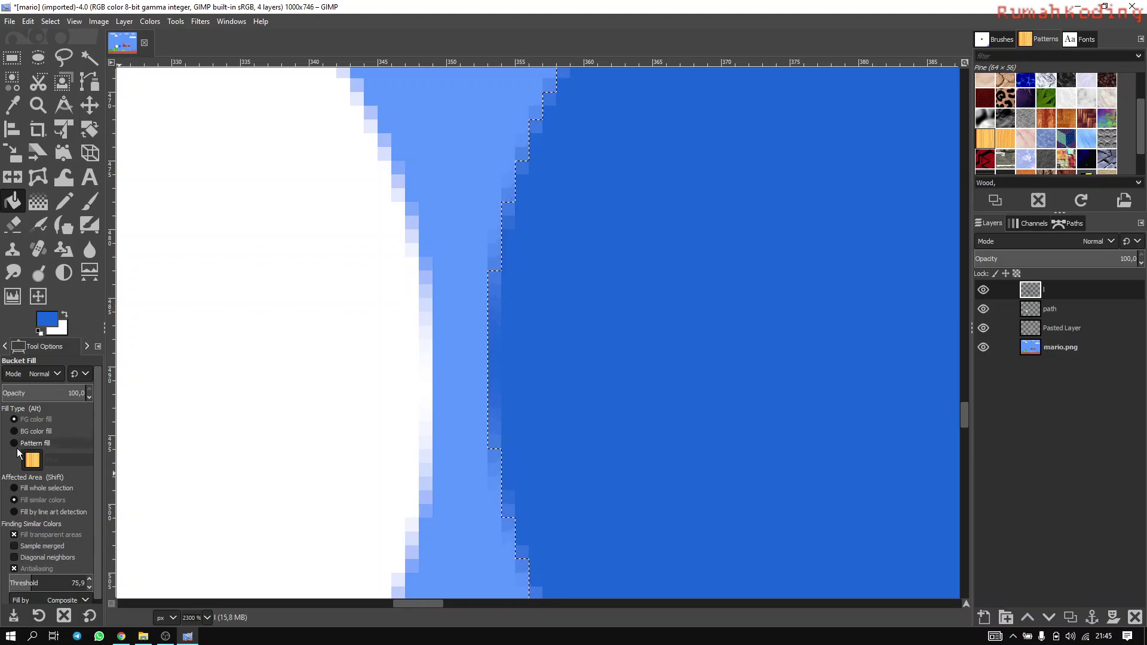
Turn Ellipse Select's antialiasing back on and undo the blue fill, the new layer and the selection move
{"action": "left_click", "coordinate": [38, 58]}
{"action": "left_click", "coordinate": [9, 388]}
{"action": "scroll", "coordinate": [597, 307], "scroll_direction": "down", "scroll_amount": 3}
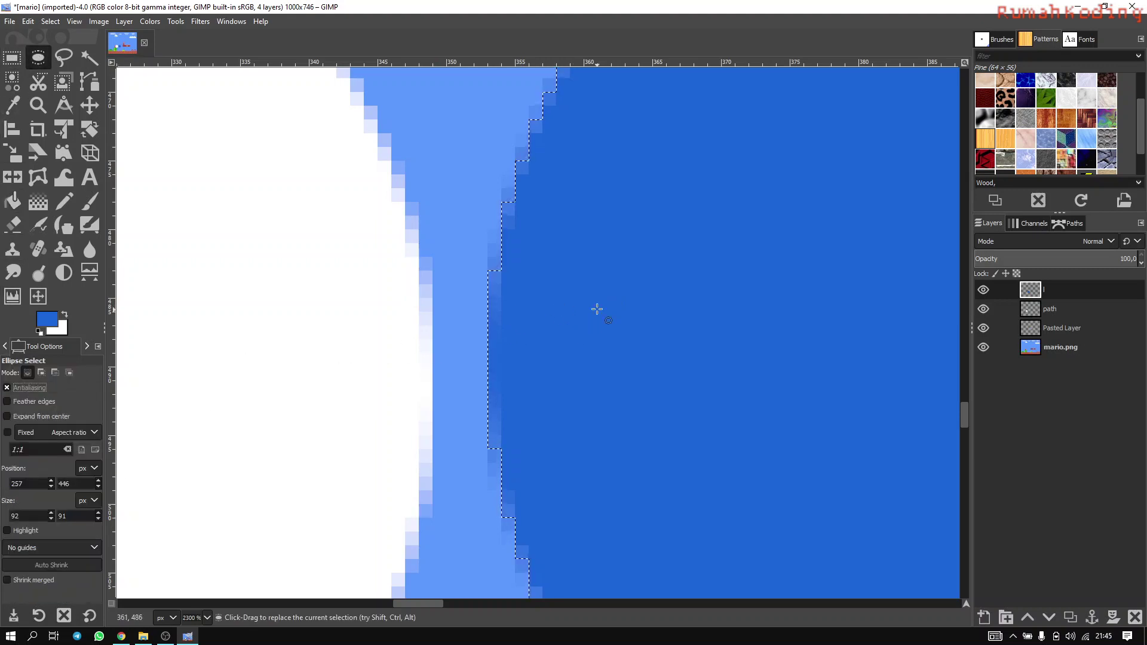
{"action": "key", "text": "ctrl+z"}
{"action": "key", "text": "ctrl+z"}
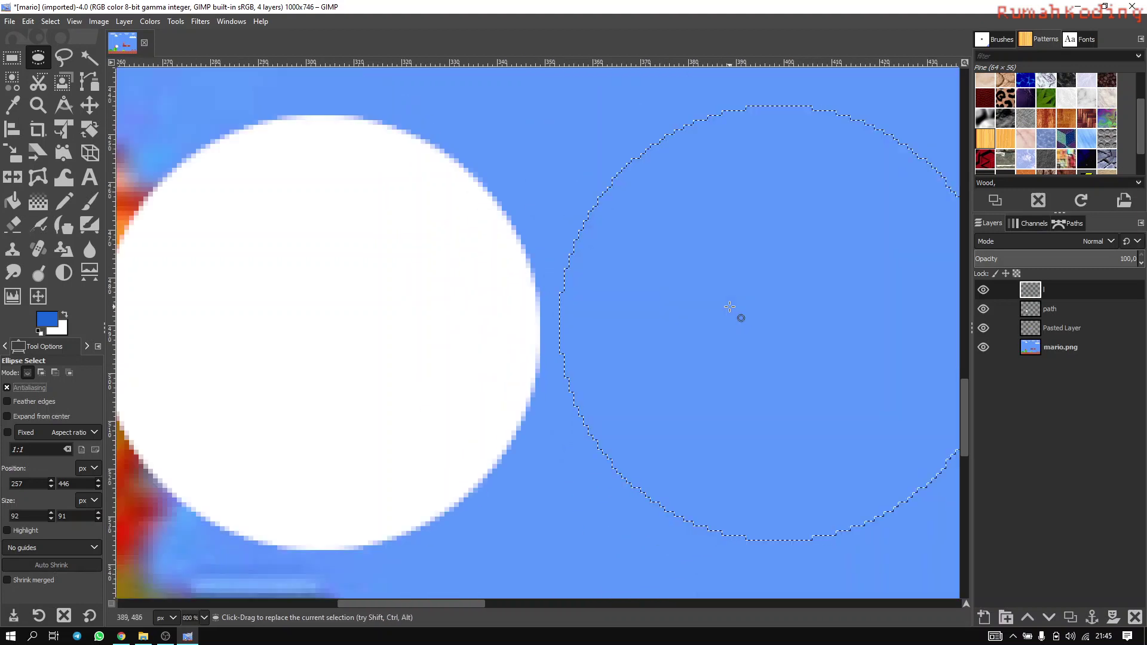
{"action": "key", "text": "ctrl+z"}
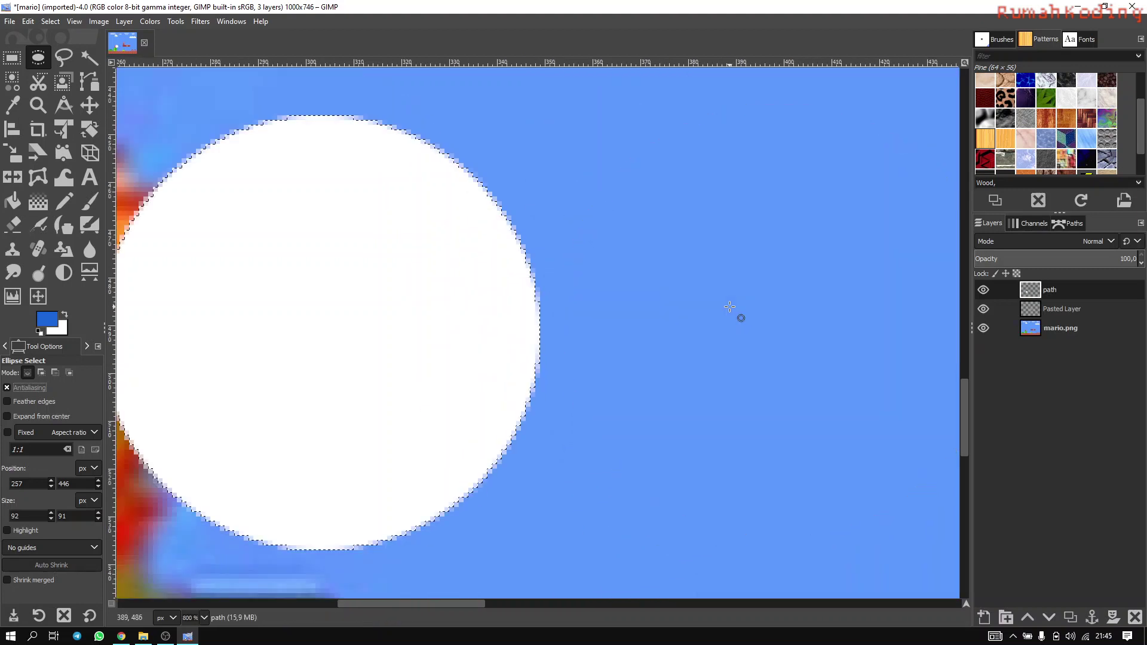
With antialiasing off, draw an elliptical selection of about 88 × 89 px just right of the white circle
{"action": "left_click", "coordinate": [695, 282]}
{"action": "left_click_drag", "start_coordinate": [564, 169], "coordinate": [908, 539]}
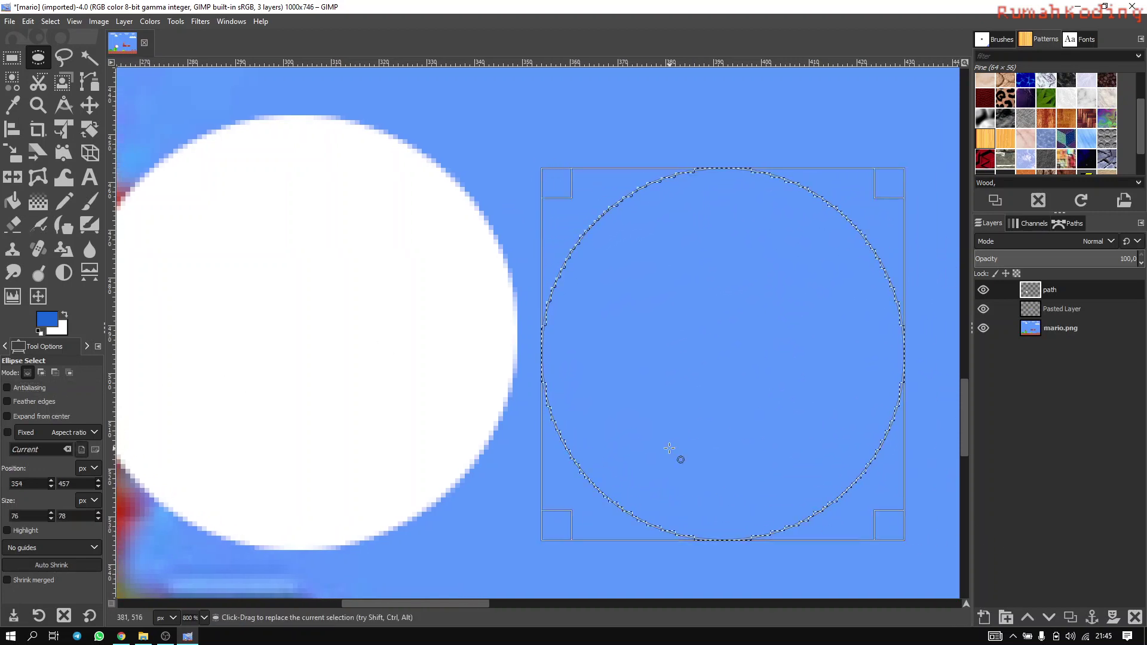
{"action": "left_click_drag", "start_coordinate": [873, 183], "coordinate": [943, 122]}
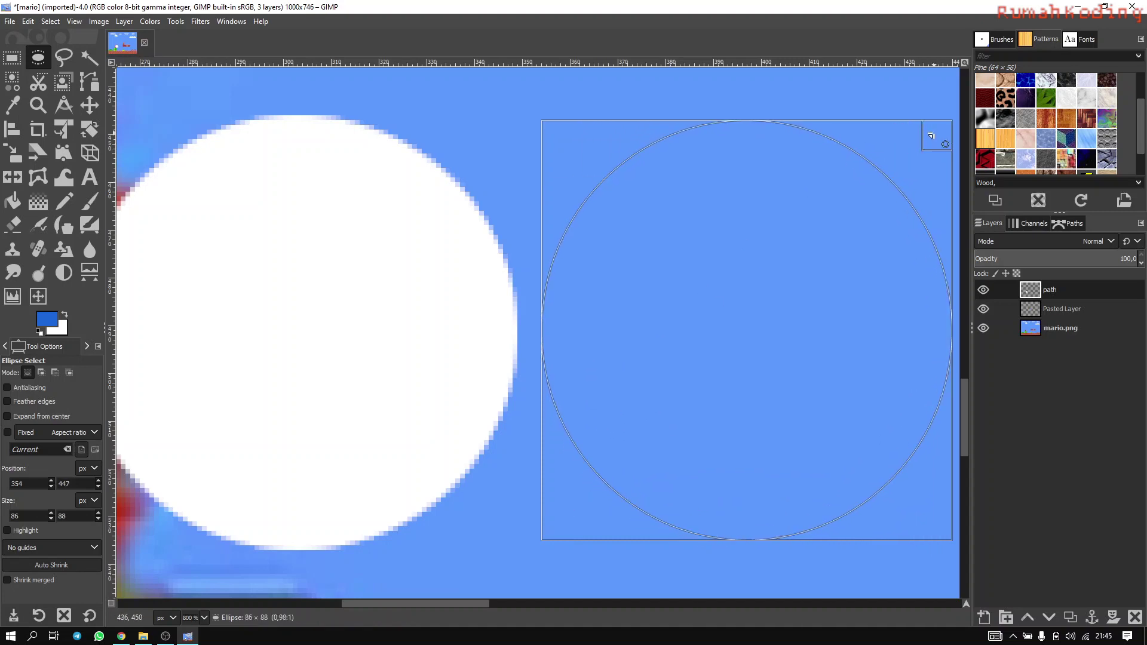
{"action": "mouse_move", "coordinate": [751, 129]}
{"action": "left_mouse_down"}
{"action": "mouse_move", "coordinate": [752, 148]}
{"action": "mouse_move", "coordinate": [755, 129]}
{"action": "left_mouse_up"}
{"action": "left_click_drag", "start_coordinate": [553, 132], "coordinate": [535, 129]}
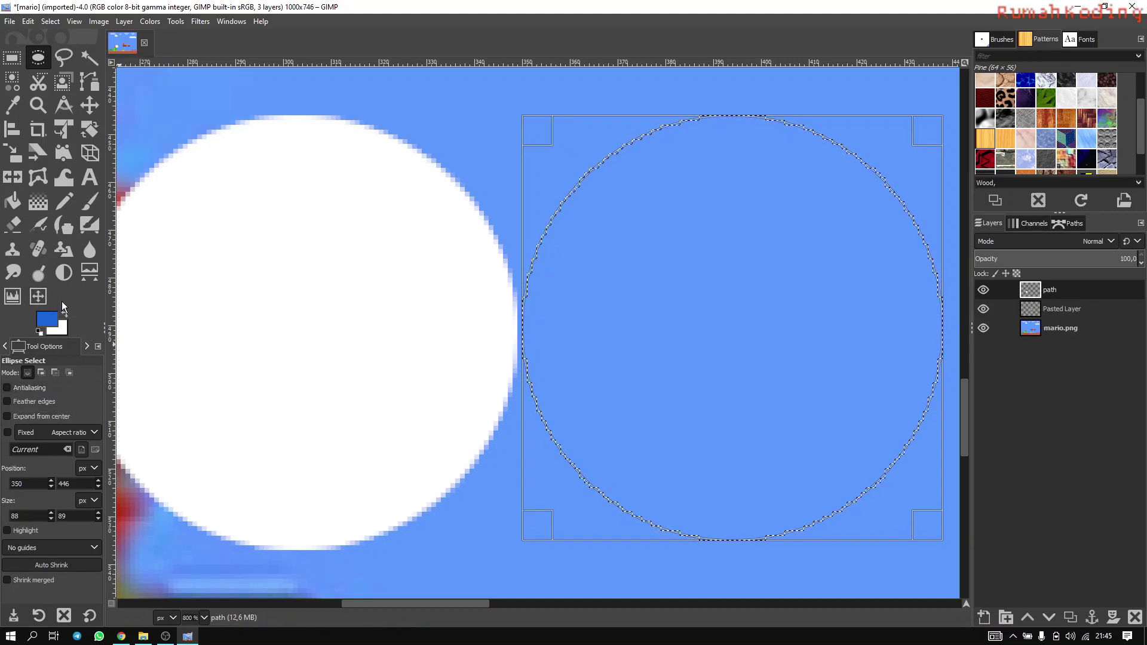
Change the foreground colour to magenta and bucket-fill the new elliptical selection on the path layer
{"action": "left_click", "coordinate": [50, 326]}
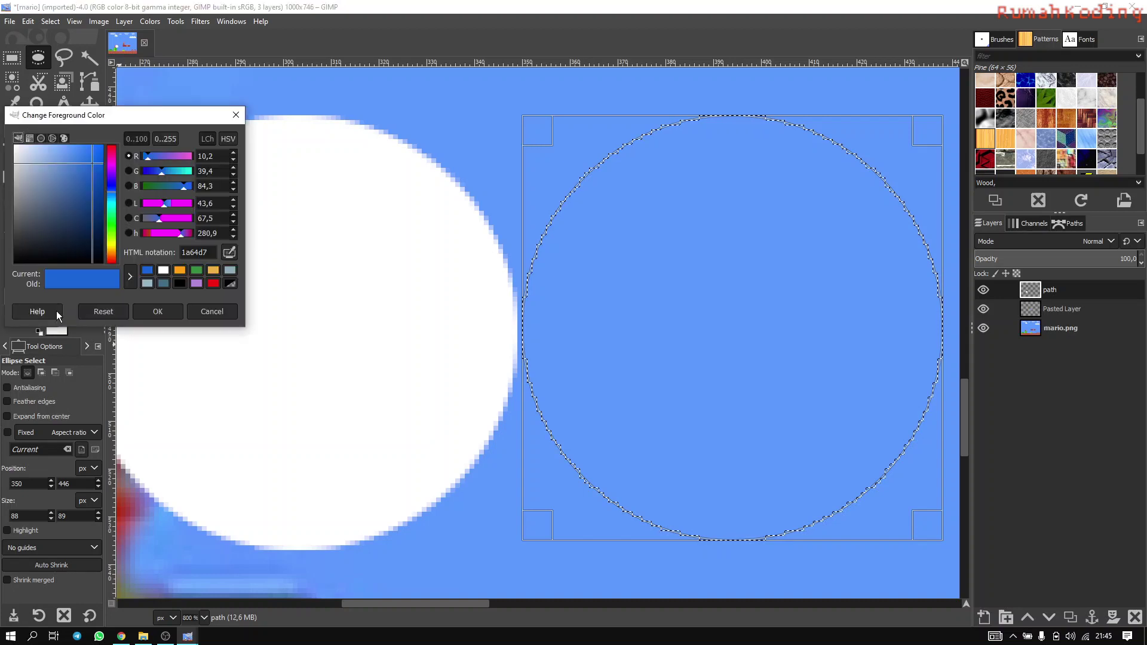
{"action": "left_click", "coordinate": [112, 159]}
{"action": "left_click", "coordinate": [175, 315]}
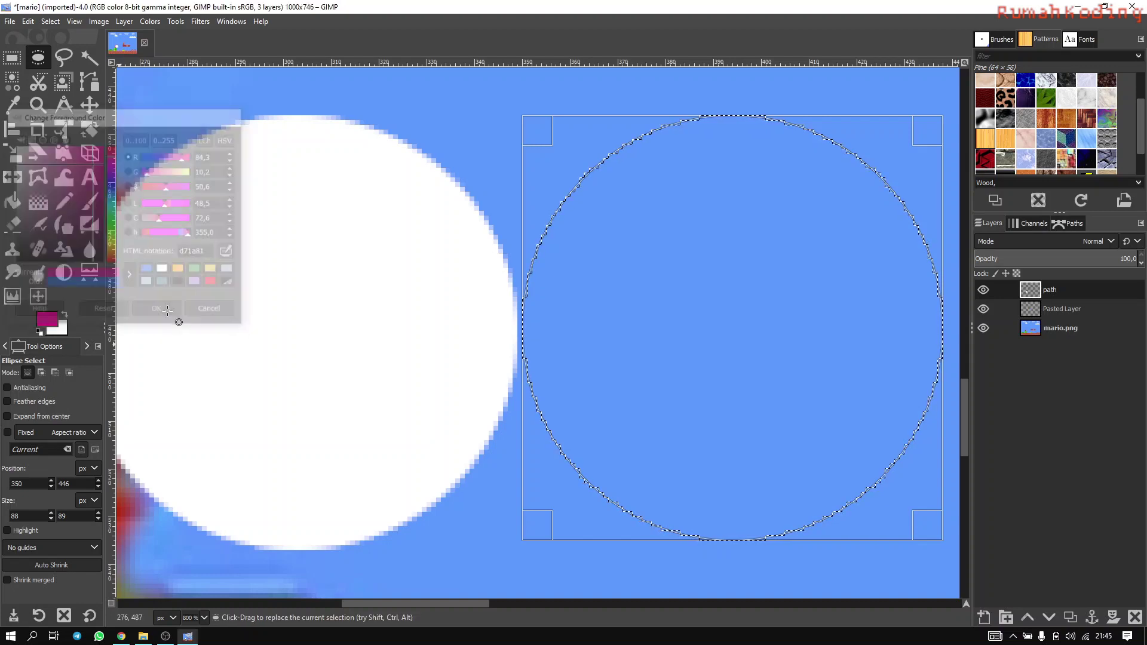
{"action": "left_click", "coordinate": [13, 203]}
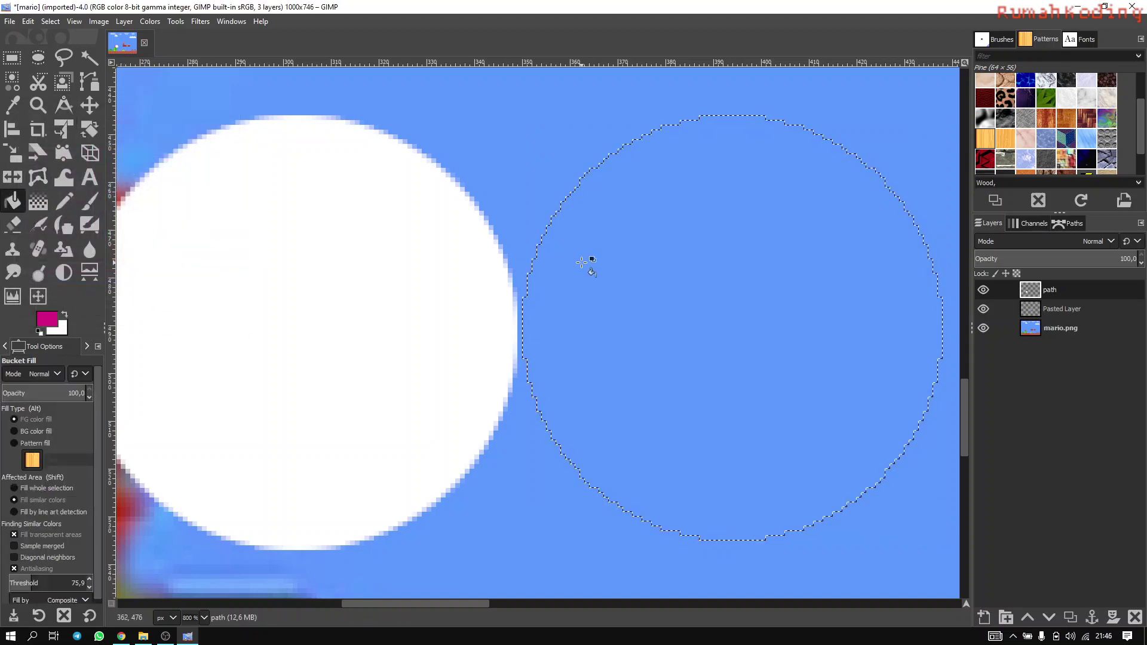
{"action": "left_click", "coordinate": [612, 259]}
Compare the edge pixels of the white and magenta circles up close and from a distance
{"action": "scroll", "coordinate": [573, 274], "scroll_direction": "up", "scroll_amount": 2}
{"action": "scroll", "coordinate": [548, 320], "scroll_direction": "up", "scroll_amount": 3}
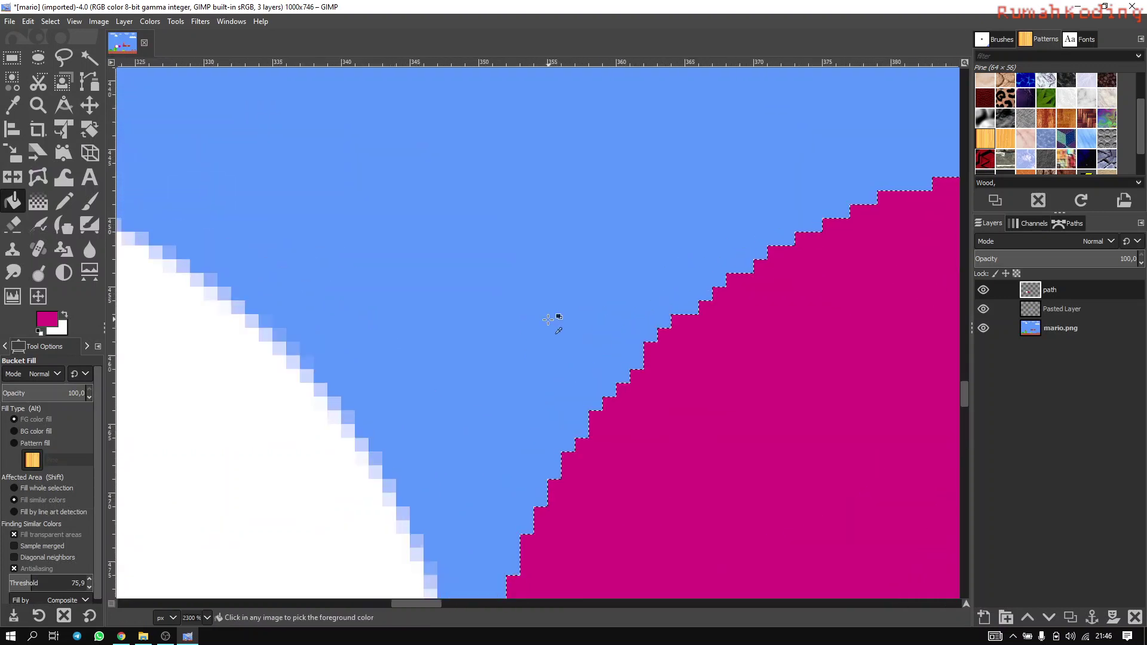
{"action": "scroll", "coordinate": [518, 383], "scroll_direction": "up", "scroll_amount": 1}
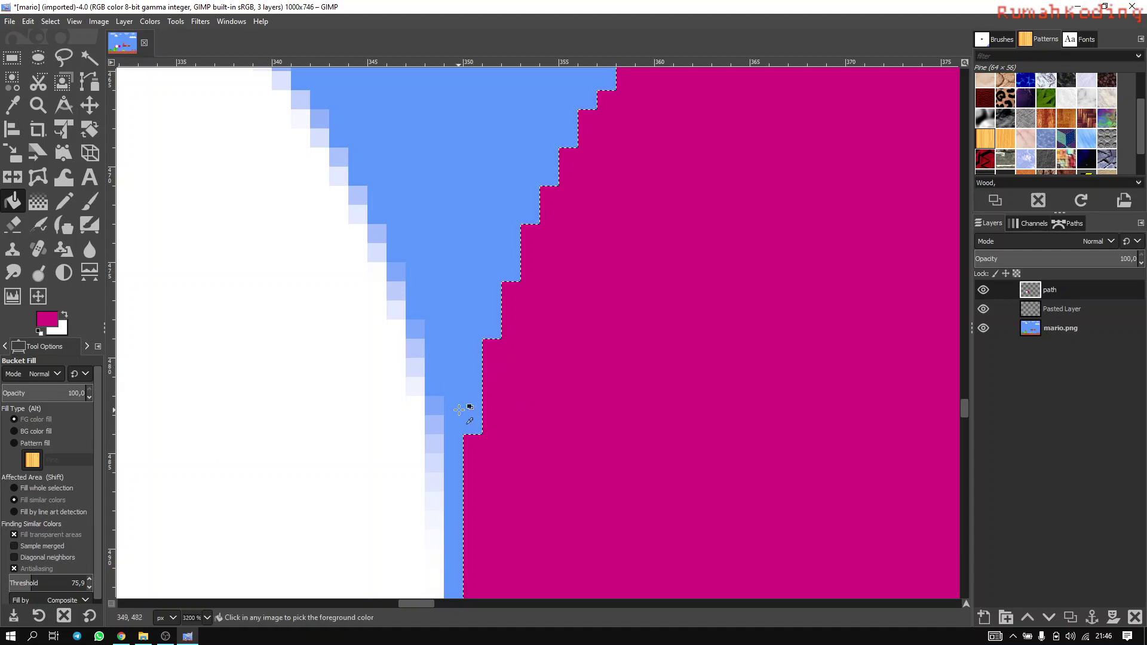
{"action": "scroll", "coordinate": [460, 408], "scroll_direction": "down", "scroll_amount": 8, "text": "ctrl"}
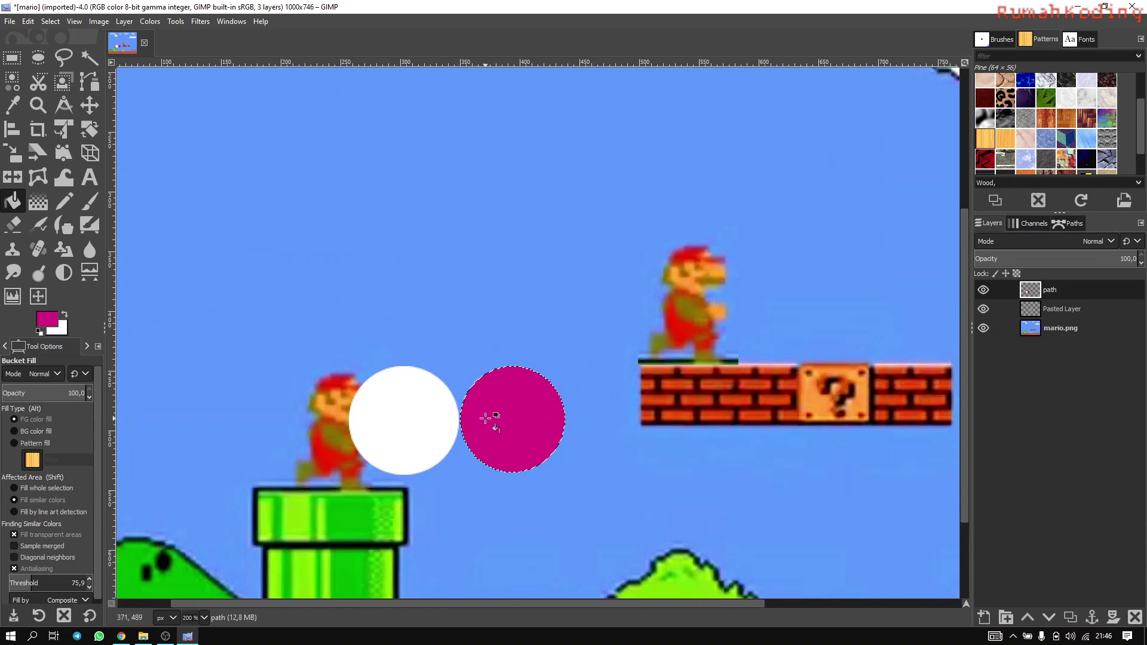
{"action": "scroll", "coordinate": [457, 410], "scroll_direction": "up", "scroll_amount": 5, "text": "ctrl"}
{"action": "scroll", "coordinate": [456, 411], "scroll_direction": "down", "scroll_amount": 3, "text": "ctrl"}
{"action": "scroll", "coordinate": [454, 411], "scroll_direction": "down", "scroll_amount": 1, "text": "ctrl"}
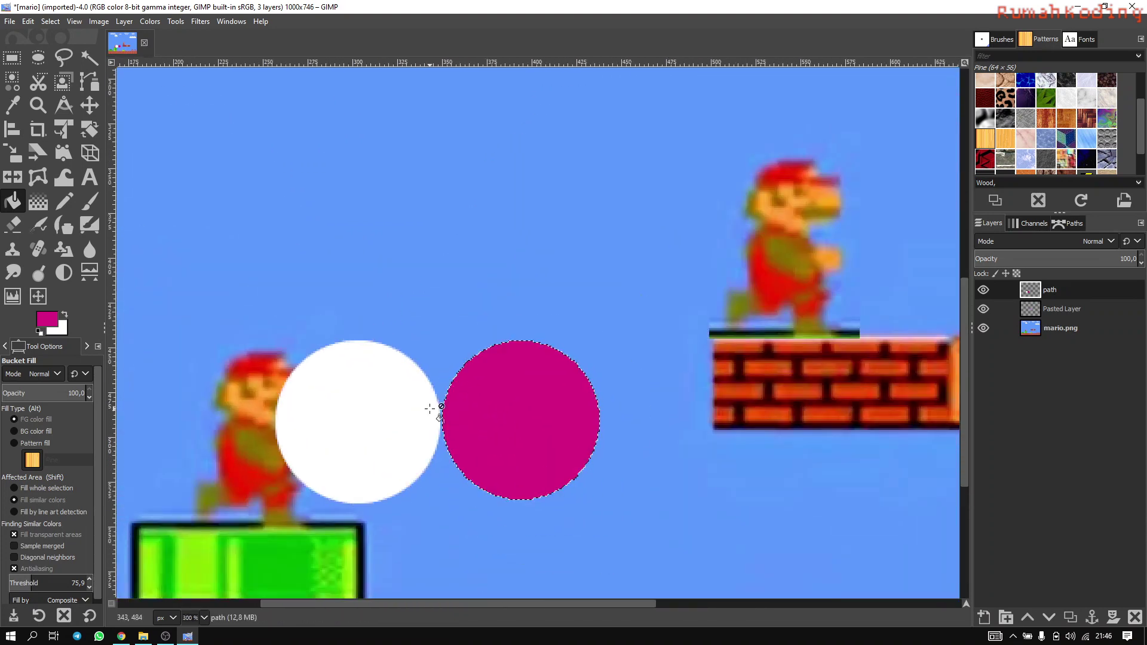
Delete the path layer and make the mario.png layer active
{"action": "left_click", "coordinate": [1134, 620]}
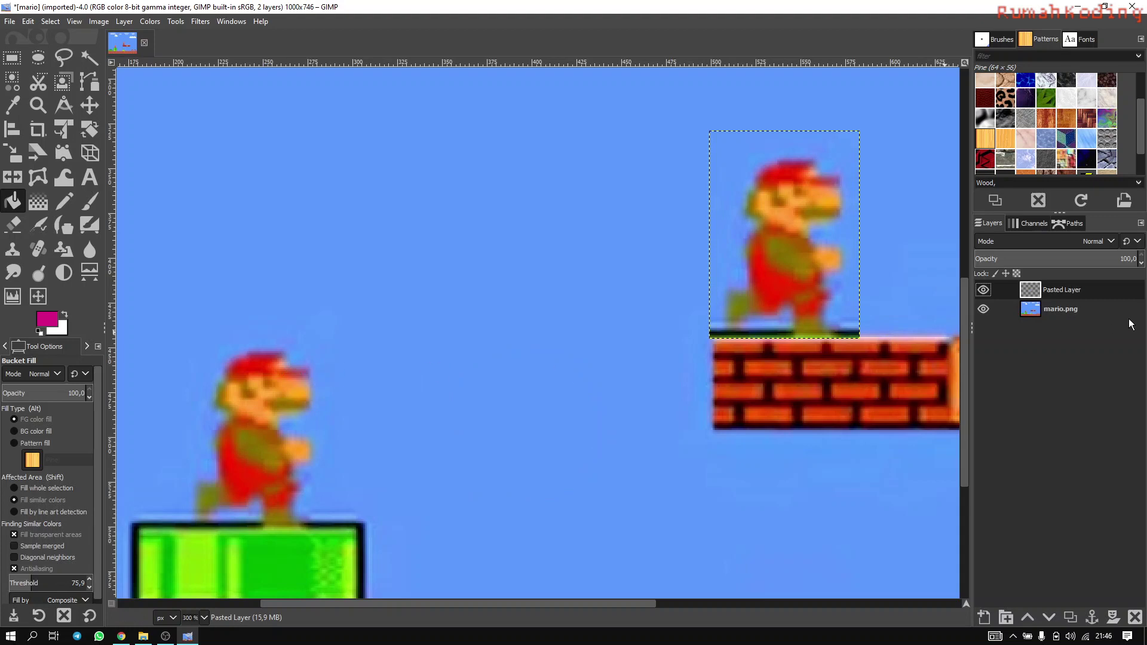
{"action": "left_click", "coordinate": [1070, 310]}
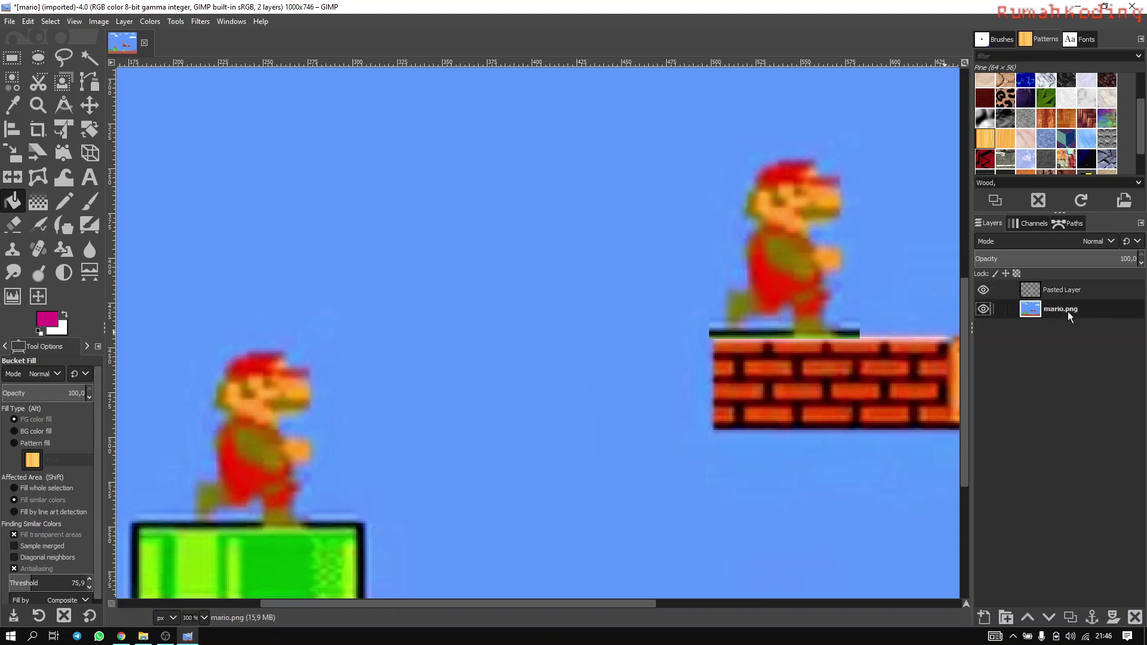
Draw a rectangular selection of about 71 × 80 px with rounded corners of radius 10 above the pipe Mario
{"action": "left_click", "coordinate": [13, 62]}
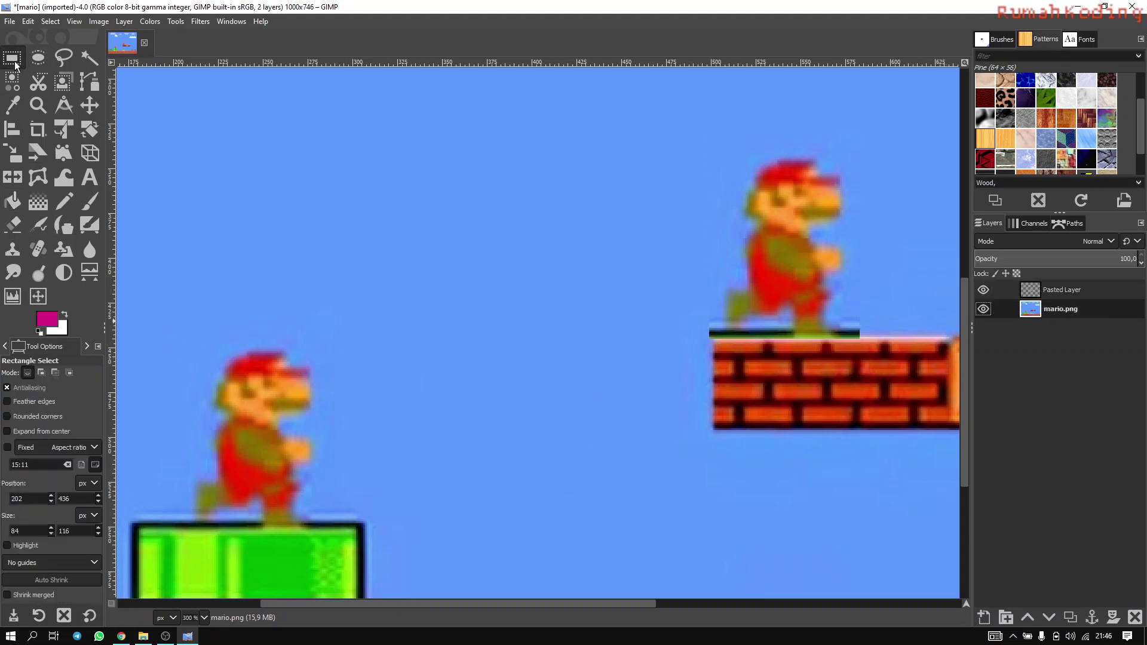
{"action": "left_click", "coordinate": [8, 417]}
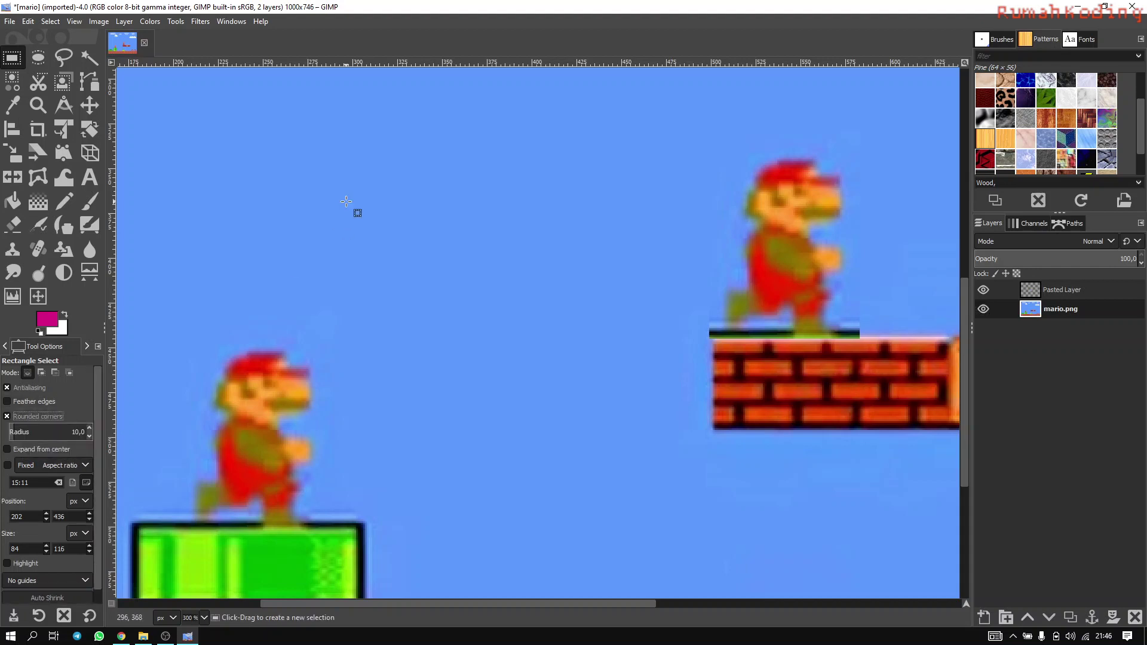
{"action": "left_click_drag", "start_coordinate": [295, 187], "coordinate": [423, 329]}
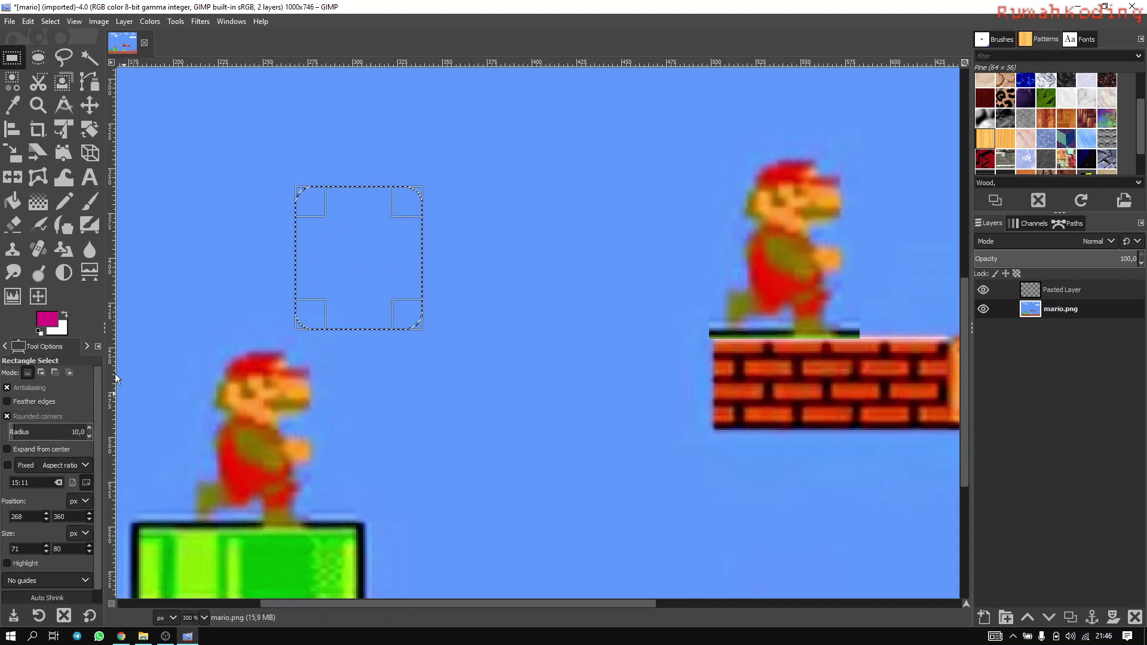
Turn off rounded corners, enable Expand from center, and draw a selection about 50 × 38 px in the sky between the two Marios
{"action": "mouse_move", "coordinate": [16, 432]}
{"action": "left_mouse_down"}
{"action": "mouse_move", "coordinate": [67, 432]}
{"action": "mouse_move", "coordinate": [12, 429]}
{"action": "left_mouse_up"}
{"action": "left_click", "coordinate": [7, 417]}
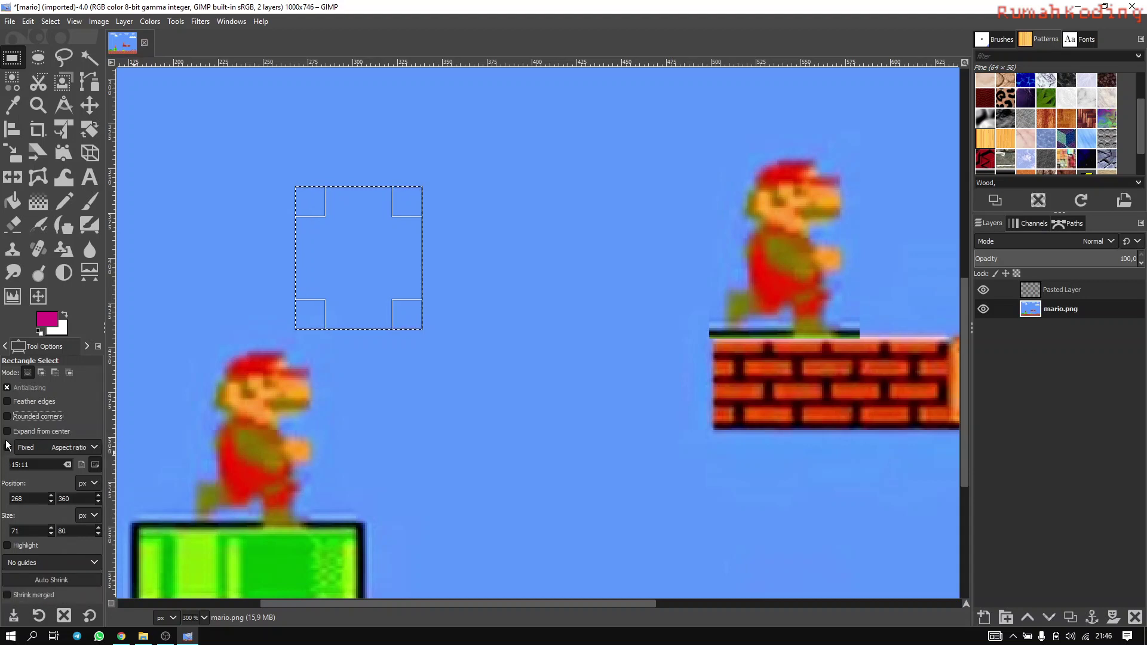
{"action": "left_click", "coordinate": [8, 432]}
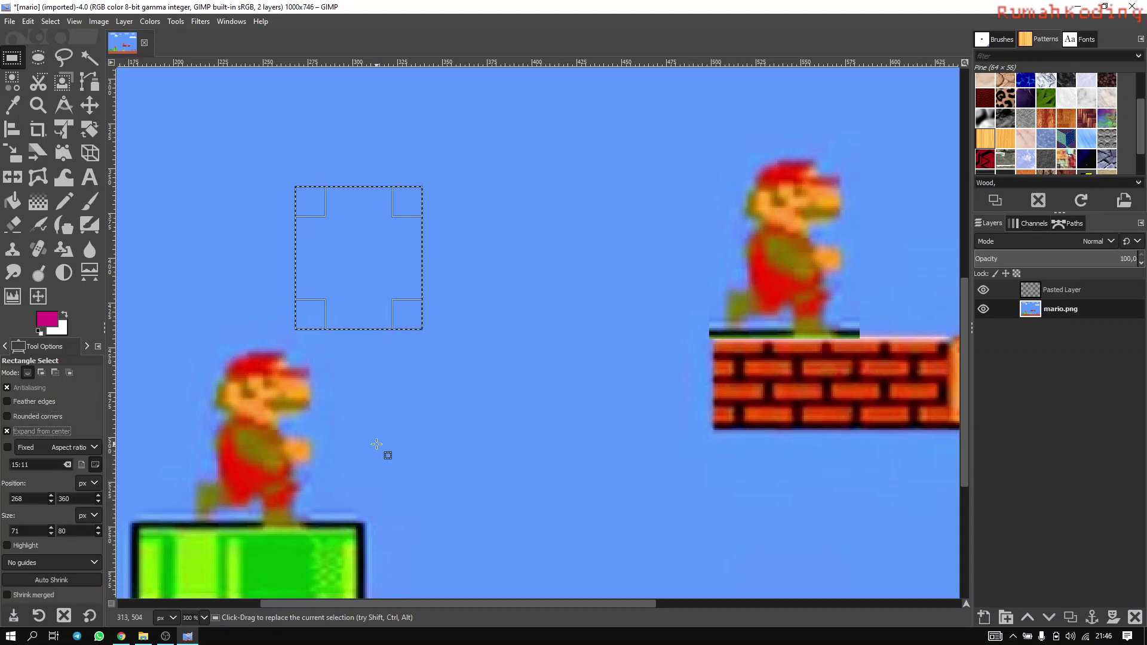
{"action": "left_click", "coordinate": [512, 235]}
{"action": "left_click_drag", "start_coordinate": [442, 184], "coordinate": [494, 222]}
{"action": "left_click_drag", "start_coordinate": [435, 300], "coordinate": [489, 346]}
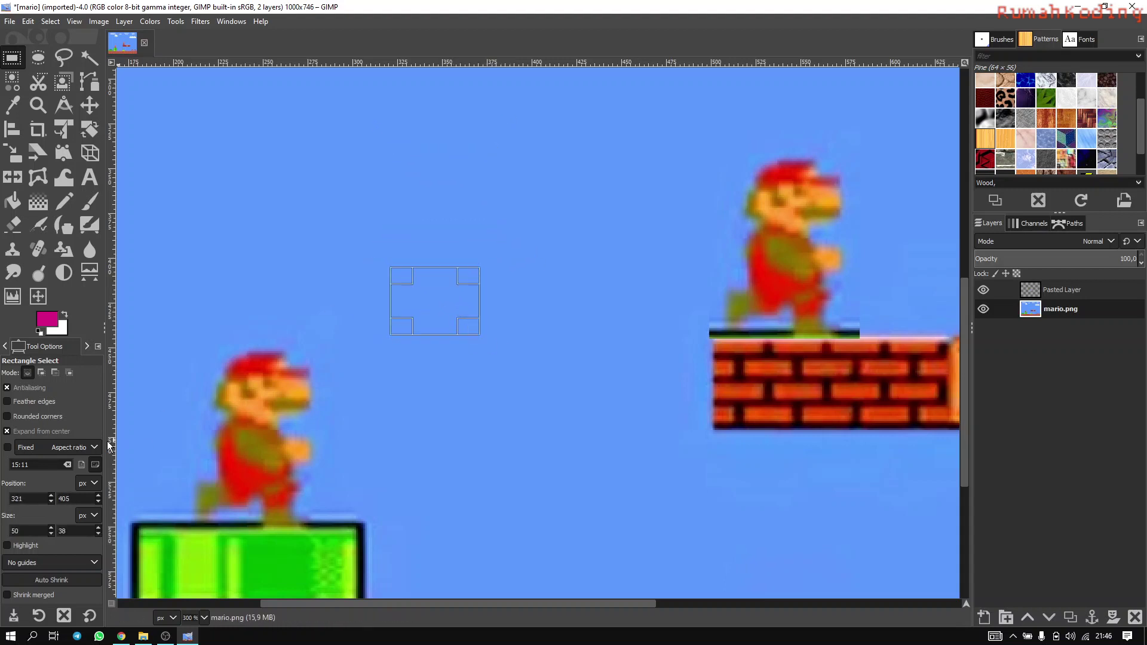
Draw a selection about 52 × 37 px with Expand from center off, try another with it on, and clear the selection
{"action": "left_click", "coordinate": [9, 431]}
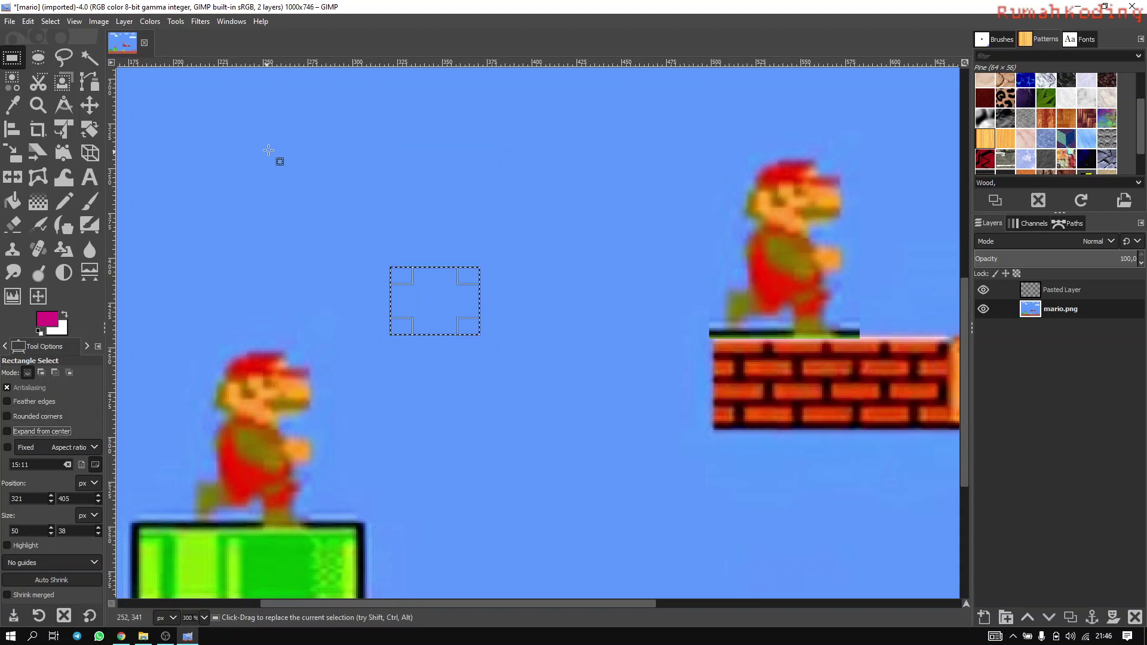
{"action": "left_click_drag", "start_coordinate": [269, 148], "coordinate": [362, 213]}
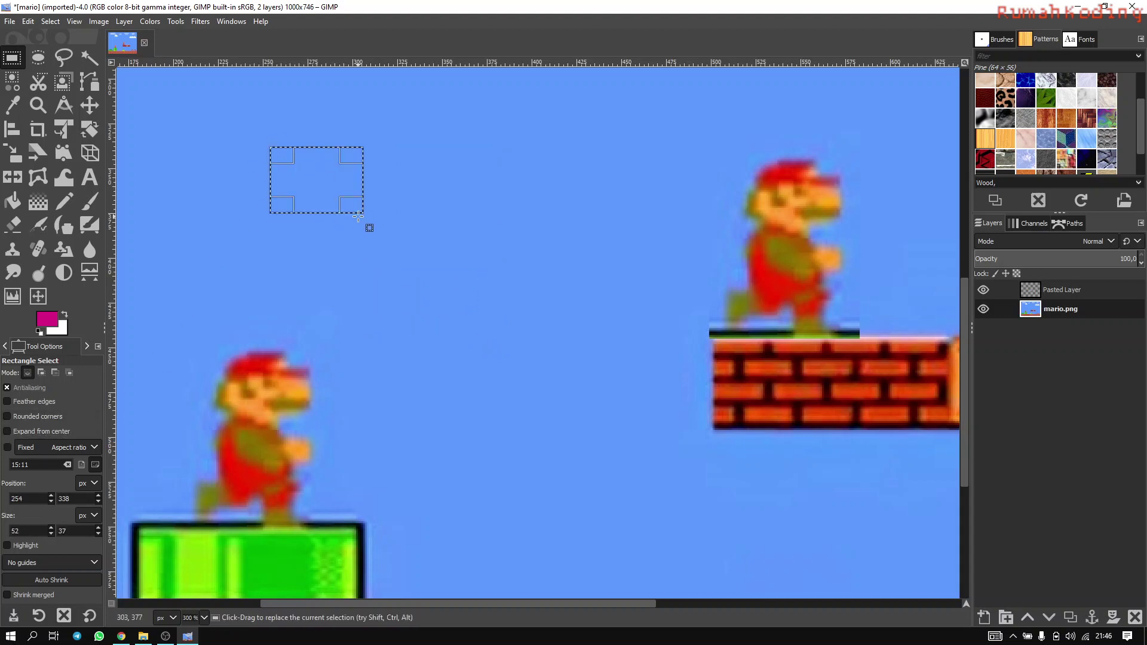
{"action": "left_click", "coordinate": [8, 431]}
{"action": "left_click_drag", "start_coordinate": [452, 198], "coordinate": [557, 275]}
{"action": "left_click", "coordinate": [665, 316]}
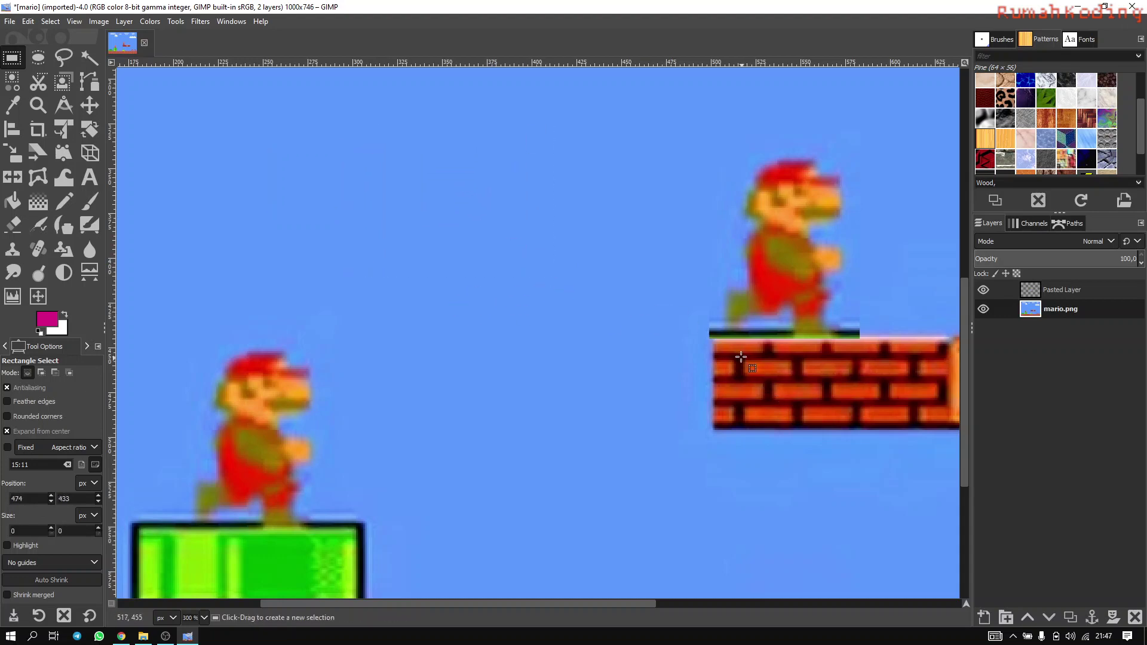
Draw center-expanded selections from the pipe's corner and in the sky, the latter about 125 × 101 px, then clear the selection
{"action": "scroll", "coordinate": [273, 490], "scroll_direction": "down", "scroll_amount": 5}
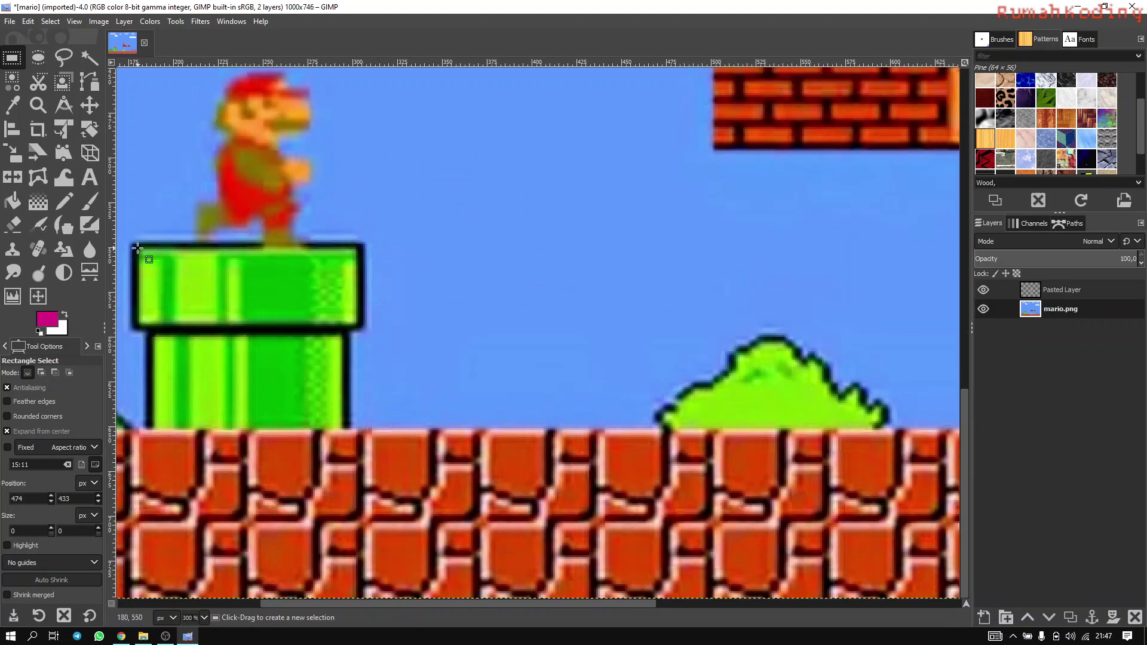
{"action": "left_click_drag", "start_coordinate": [136, 247], "coordinate": [248, 361]}
{"action": "left_click_drag", "start_coordinate": [523, 157], "coordinate": [635, 247]}
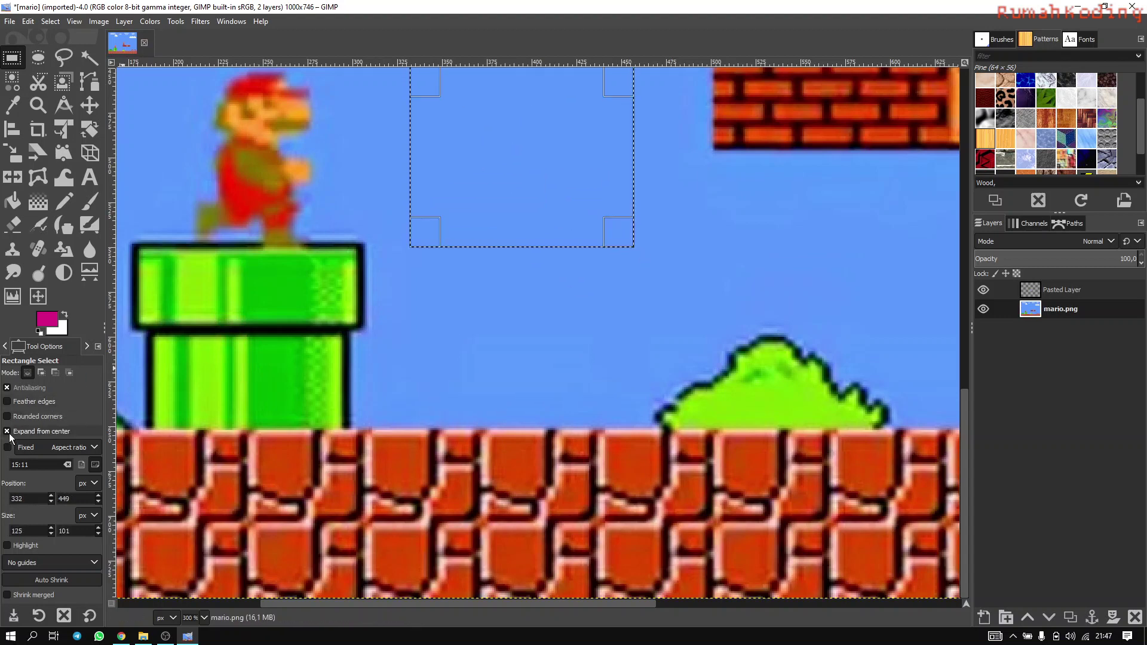
{"action": "left_click", "coordinate": [535, 350]}
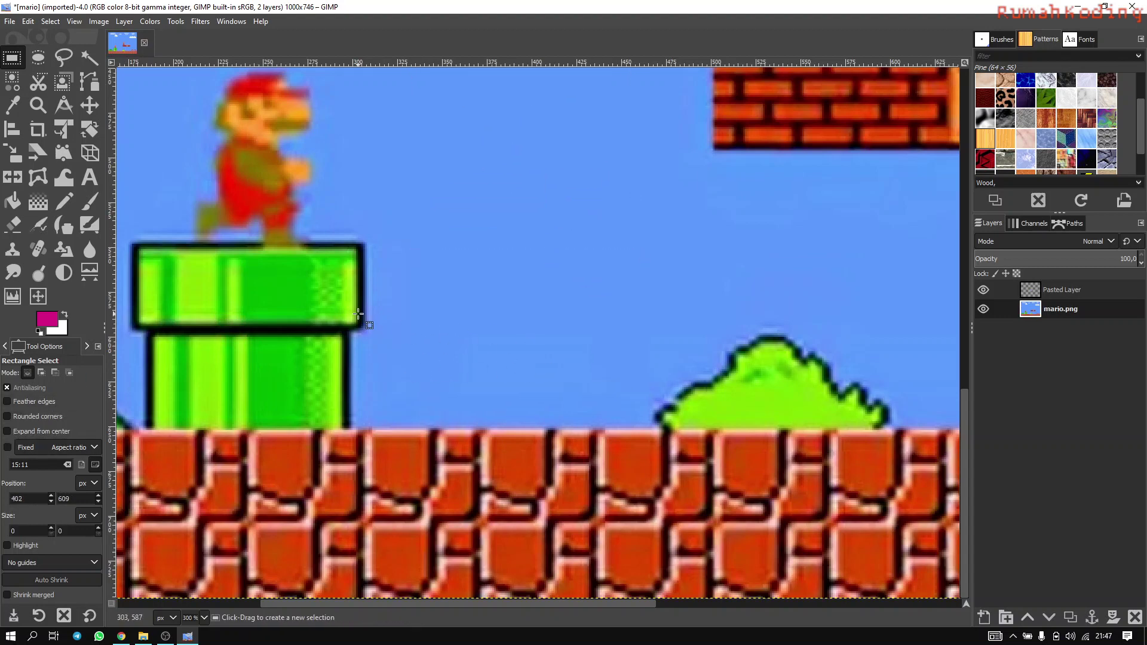
Fix the selection's aspect ratio at 15:11 and draw a selection about 179 × 131 px between the two Marios
{"action": "left_click_drag", "start_coordinate": [414, 131], "coordinate": [629, 299]}
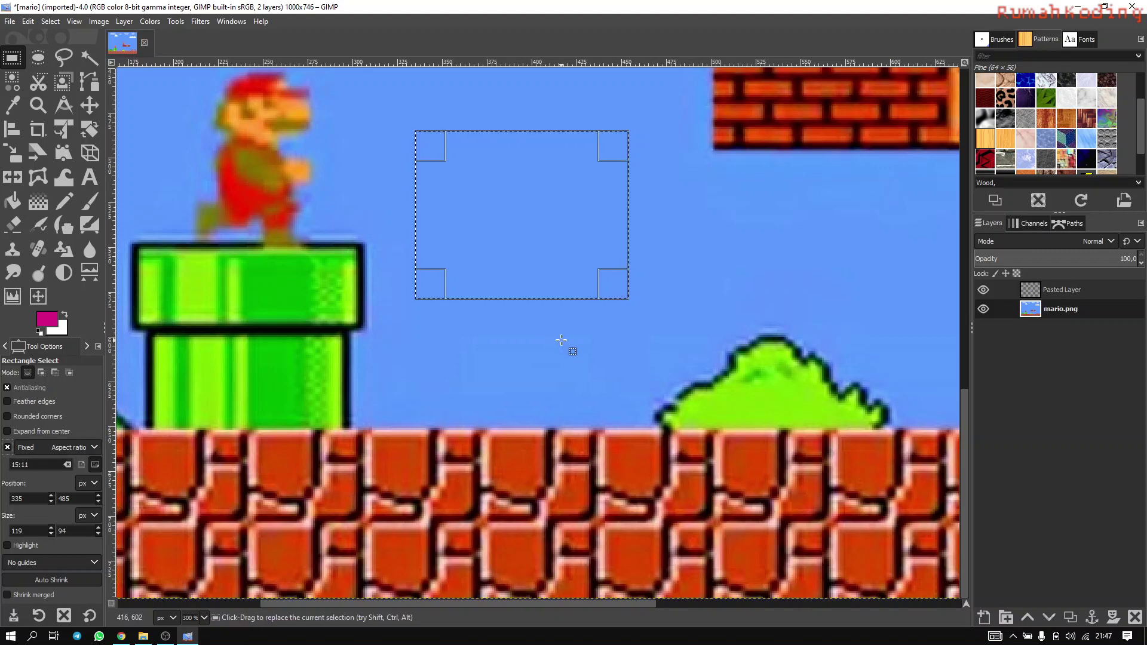
{"action": "left_click", "coordinate": [561, 340]}
{"action": "scroll", "coordinate": [508, 260], "scroll_direction": "up", "scroll_amount": 5}
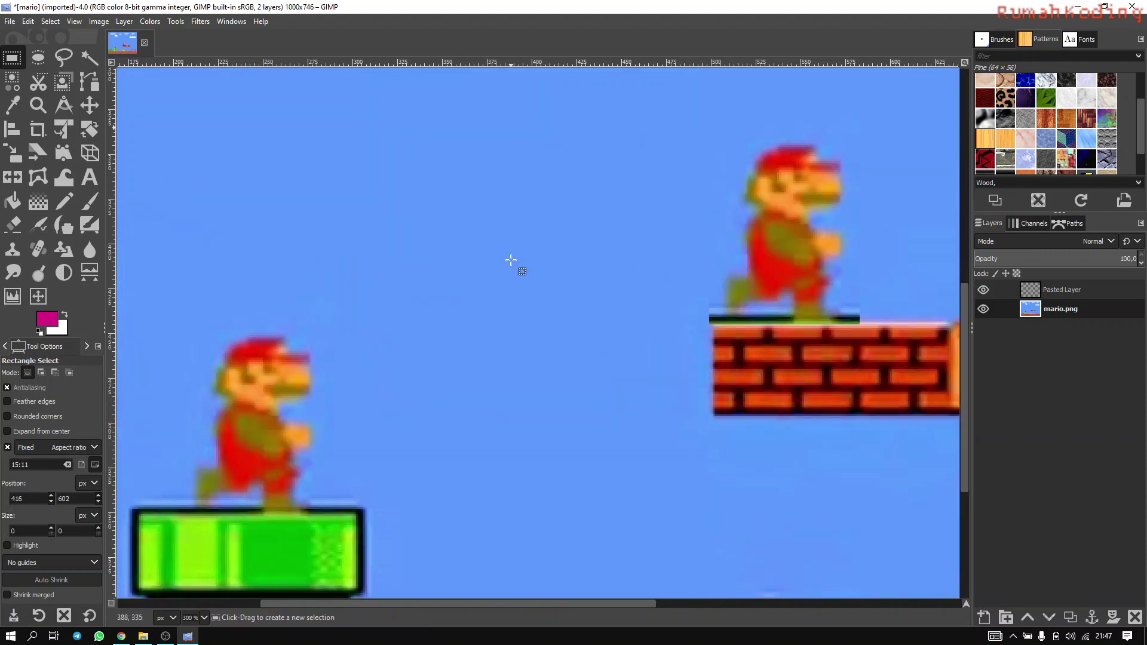
{"action": "left_click_drag", "start_coordinate": [363, 133], "coordinate": [534, 367]}
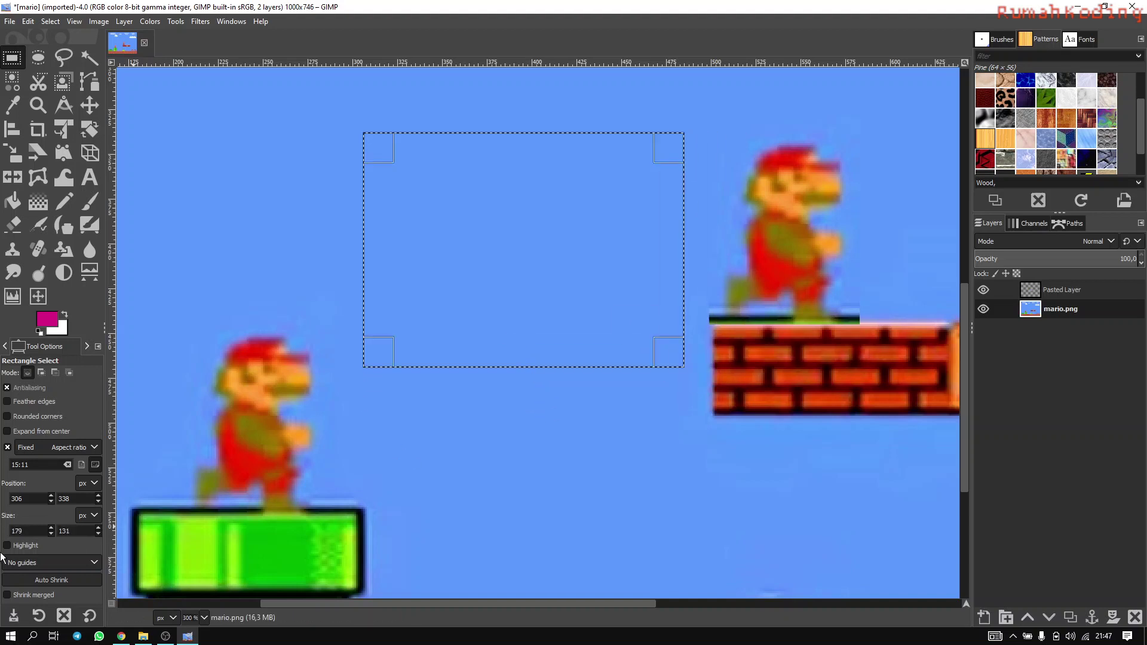
Change the fixed aspect ratio to 4:6 and draw a selection about 124 × 187 px between the two Marios
{"action": "left_click_drag", "start_coordinate": [42, 466], "coordinate": [2, 471]}
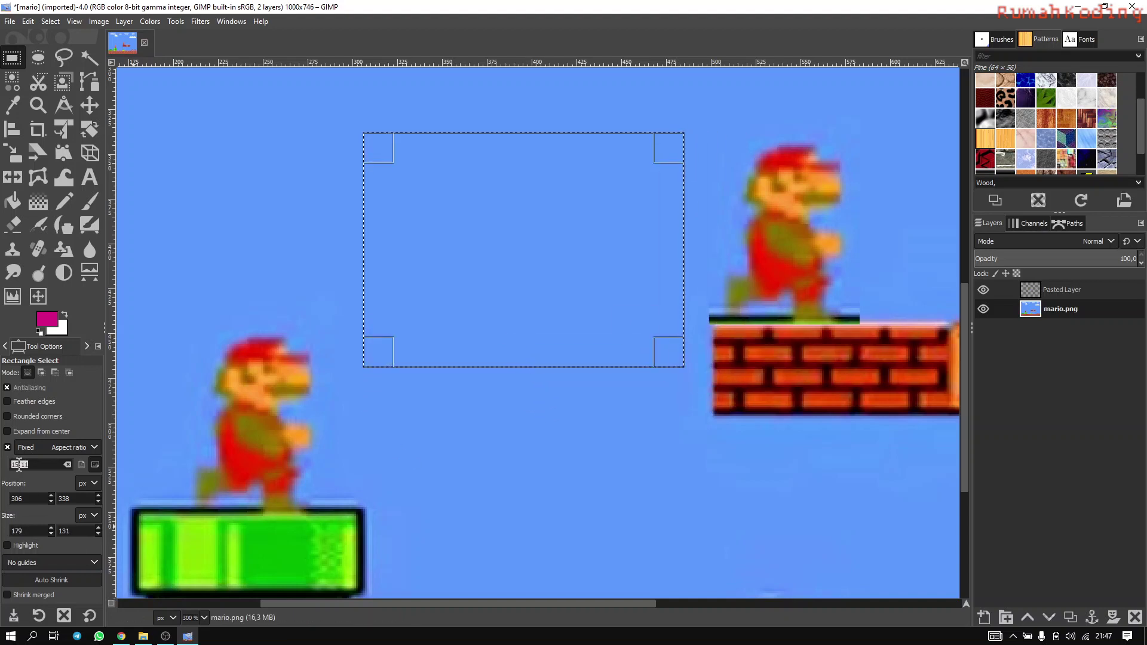
{"action": "left_click", "coordinate": [18, 464]}
{"action": "left_click_drag", "start_coordinate": [43, 464], "coordinate": [4, 466]}
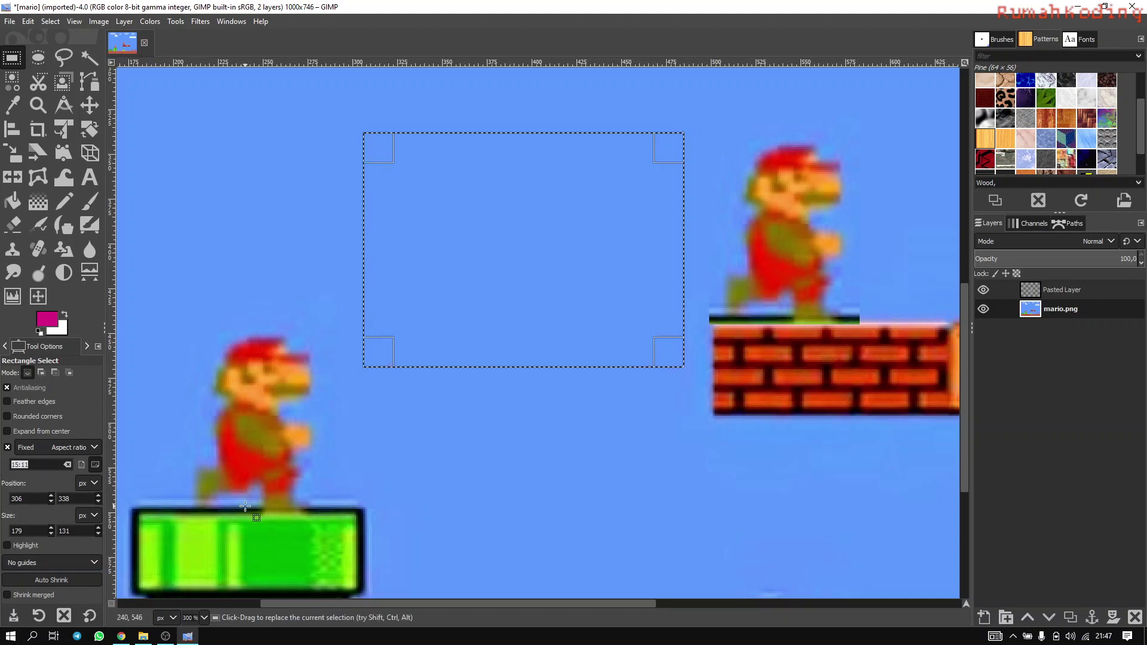
{"action": "type", "text": "4:6"}
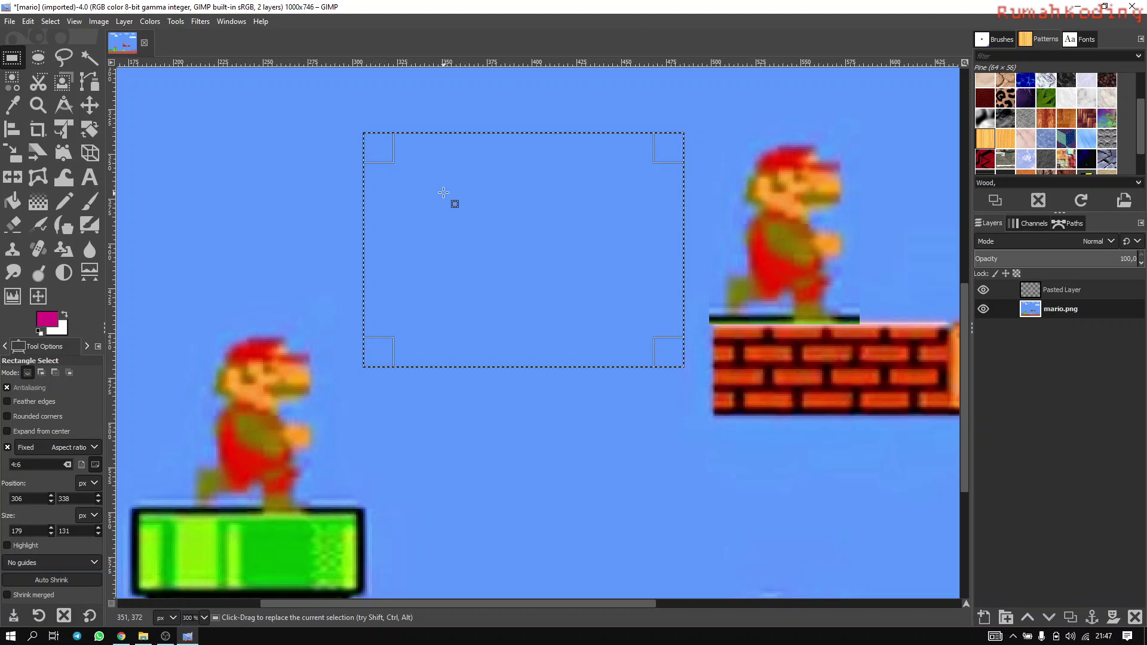
{"action": "left_click", "coordinate": [290, 156]}
{"action": "left_click_drag", "start_coordinate": [277, 133], "coordinate": [502, 293]}
{"action": "left_click_drag", "start_coordinate": [451, 322], "coordinate": [581, 321]}
{"action": "left_click_drag", "start_coordinate": [503, 302], "coordinate": [470, 299]}
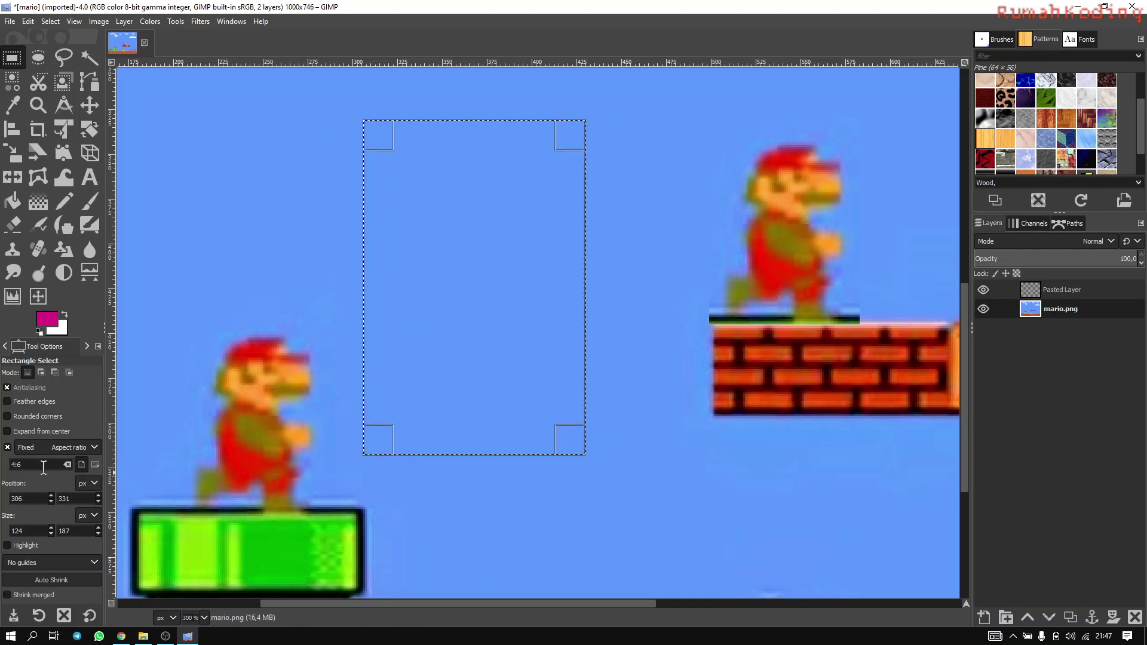
Switch the position unit to centimeters, redraw the selection at about 127 × 190 px, and set its X position to 10.129
{"action": "left_click", "coordinate": [92, 486]}
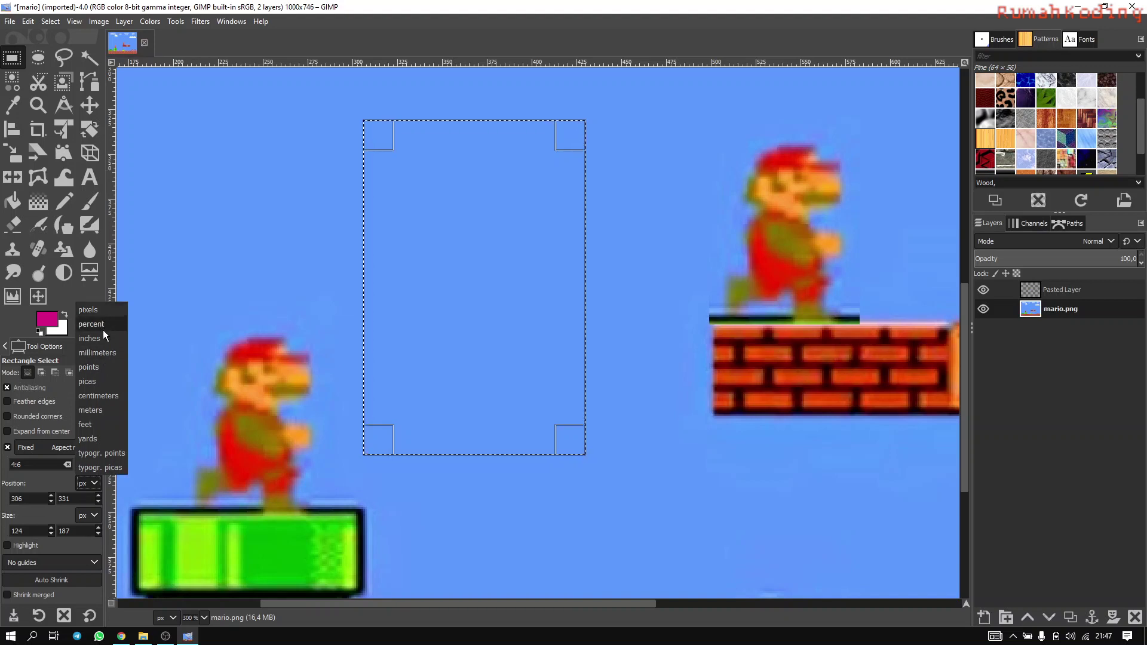
{"action": "left_click", "coordinate": [116, 395]}
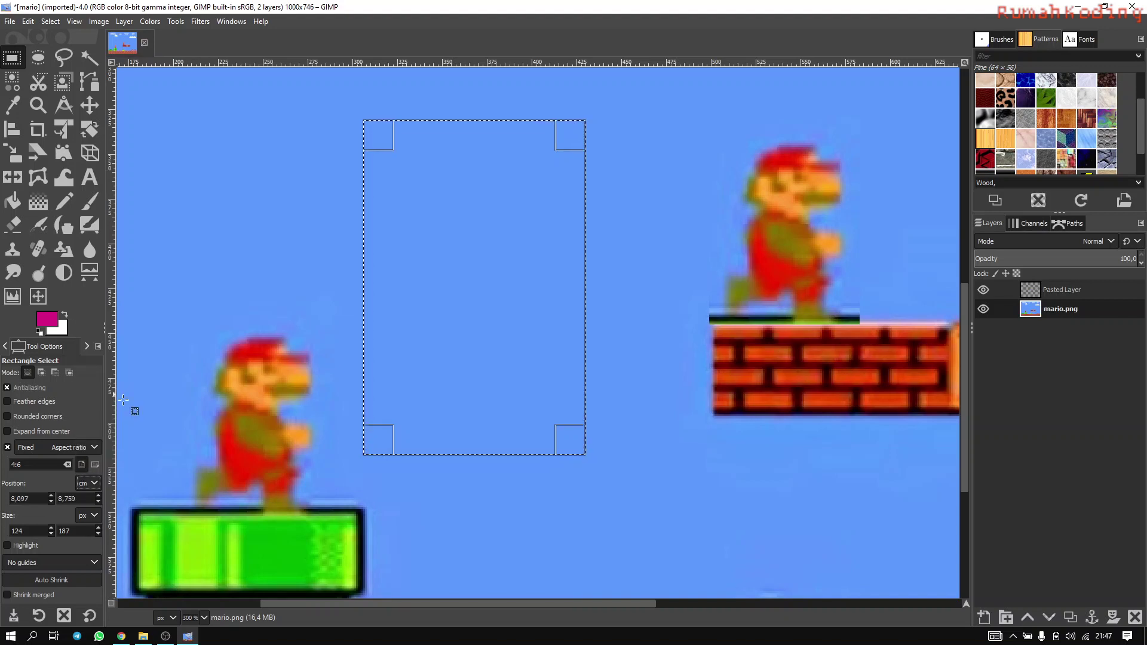
{"action": "left_click_drag", "start_coordinate": [295, 175], "coordinate": [602, 263]}
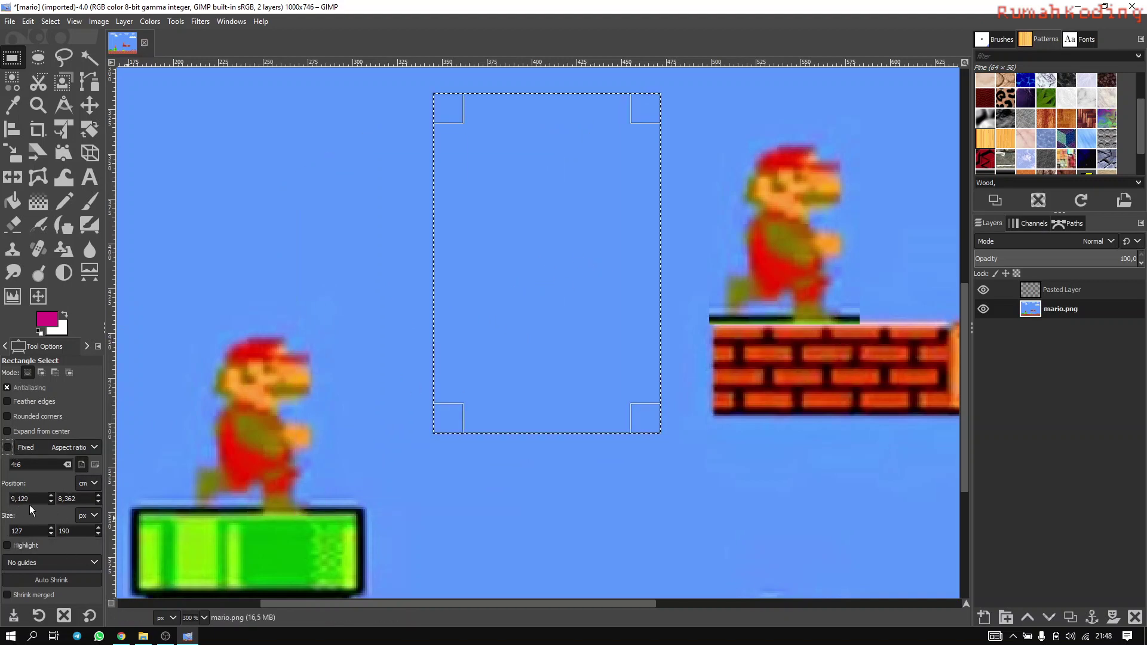
{"action": "left_click", "coordinate": [50, 496]}
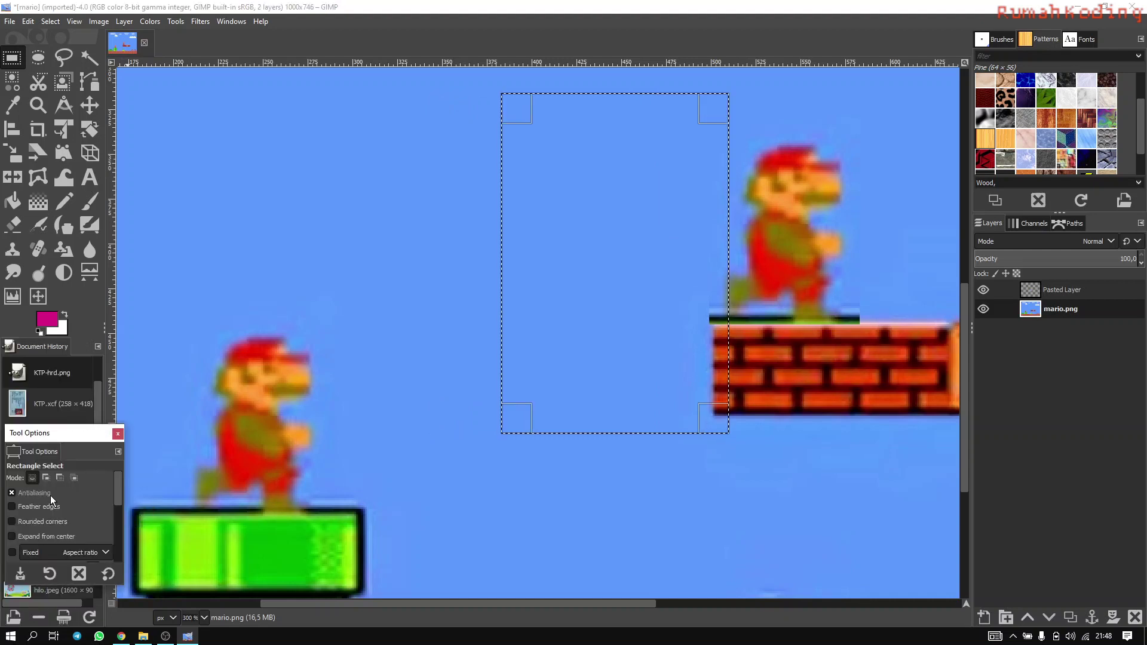
Dock Tool Options below the toolbox ahead of Document History, narrow the dock, and display the rectangle select options
{"action": "left_click_drag", "start_coordinate": [82, 434], "coordinate": [2, 368]}
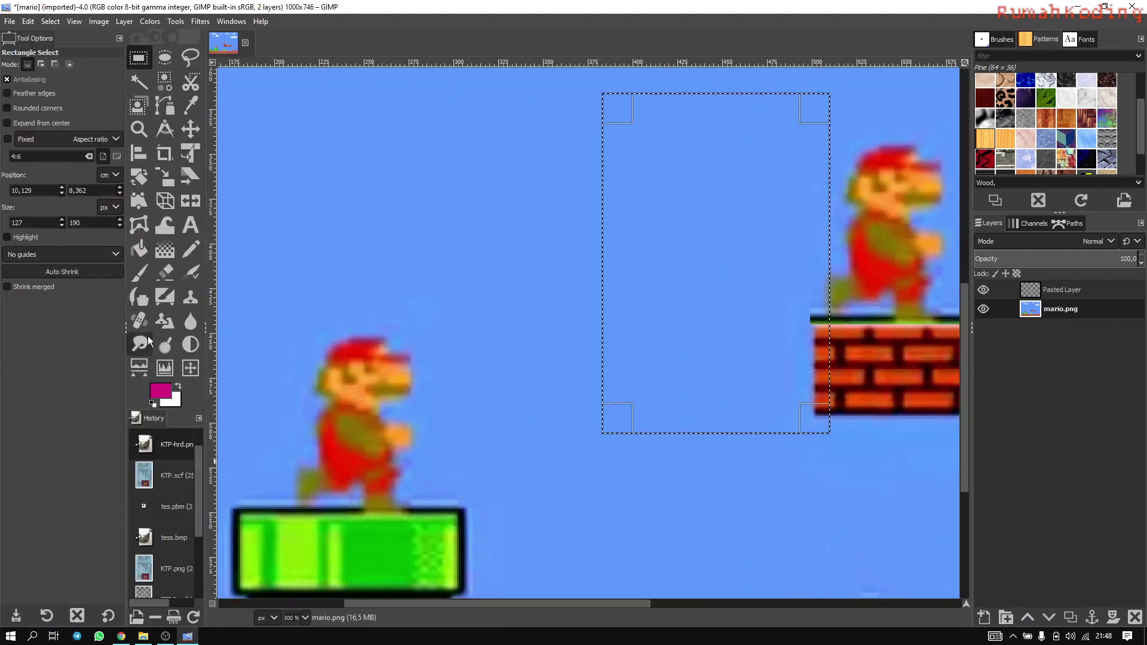
{"action": "left_click_drag", "start_coordinate": [30, 38], "coordinate": [170, 421]}
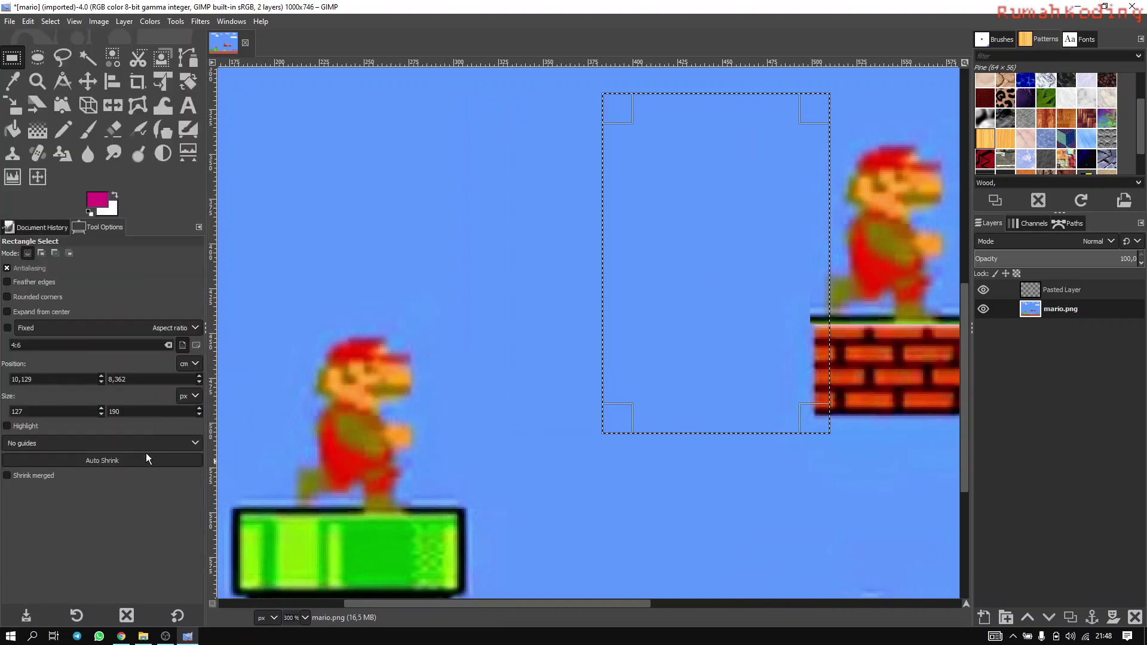
{"action": "left_click_drag", "start_coordinate": [92, 230], "coordinate": [26, 227]}
{"action": "left_click", "coordinate": [92, 227]}
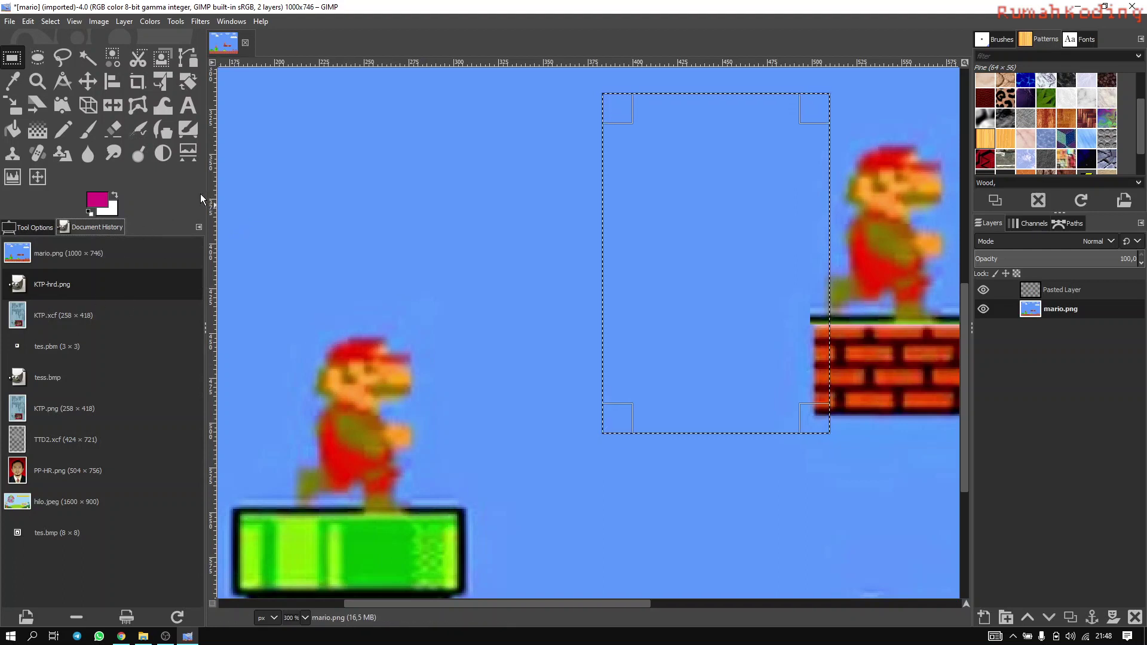
{"action": "left_click_drag", "start_coordinate": [204, 195], "coordinate": [142, 200]}
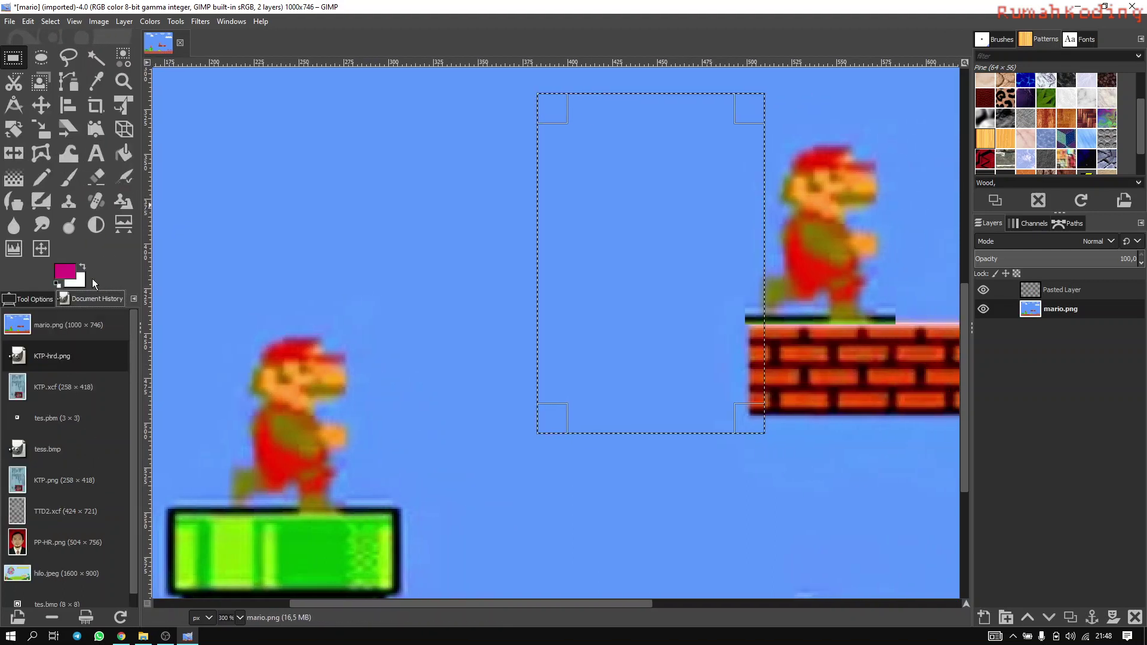
{"action": "left_click", "coordinate": [33, 298]}
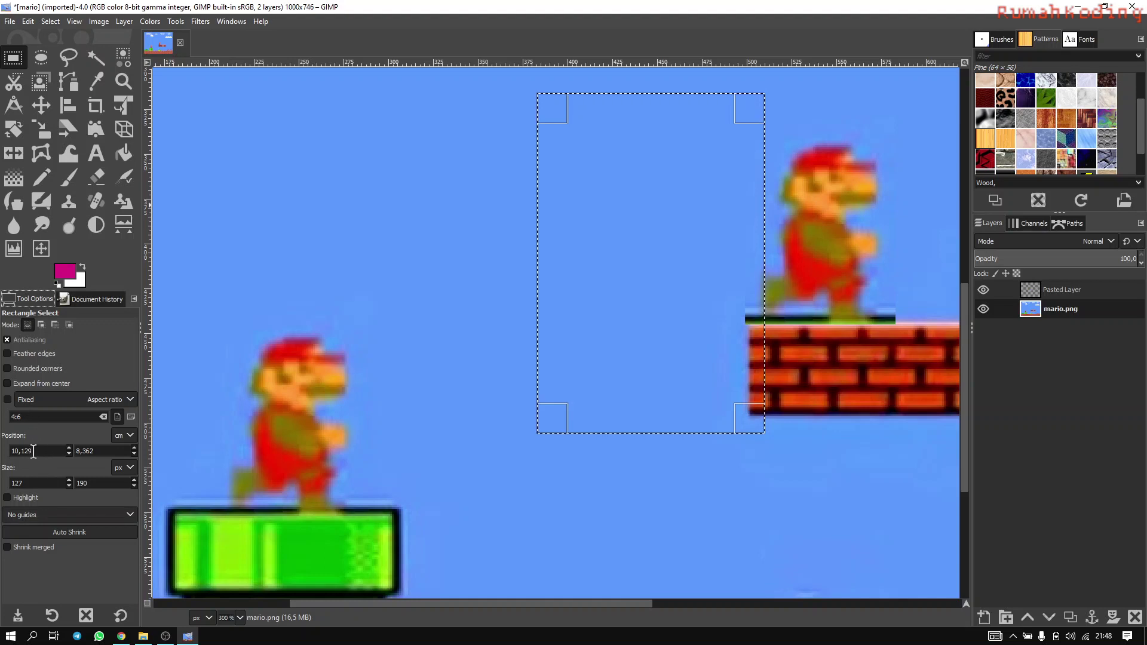
Reduce the selection's X position to 7.129 cm, then clear the selection
{"action": "left_click", "coordinate": [70, 457]}
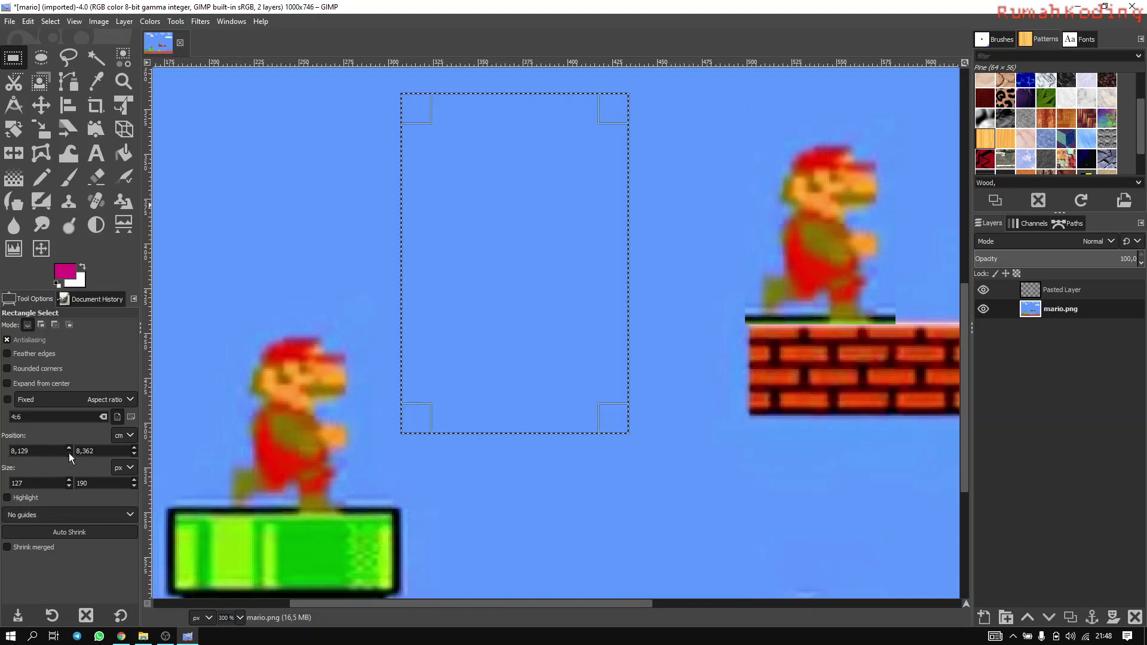
{"action": "scroll", "coordinate": [66, 460], "scroll_direction": "up", "scroll_amount": 2}
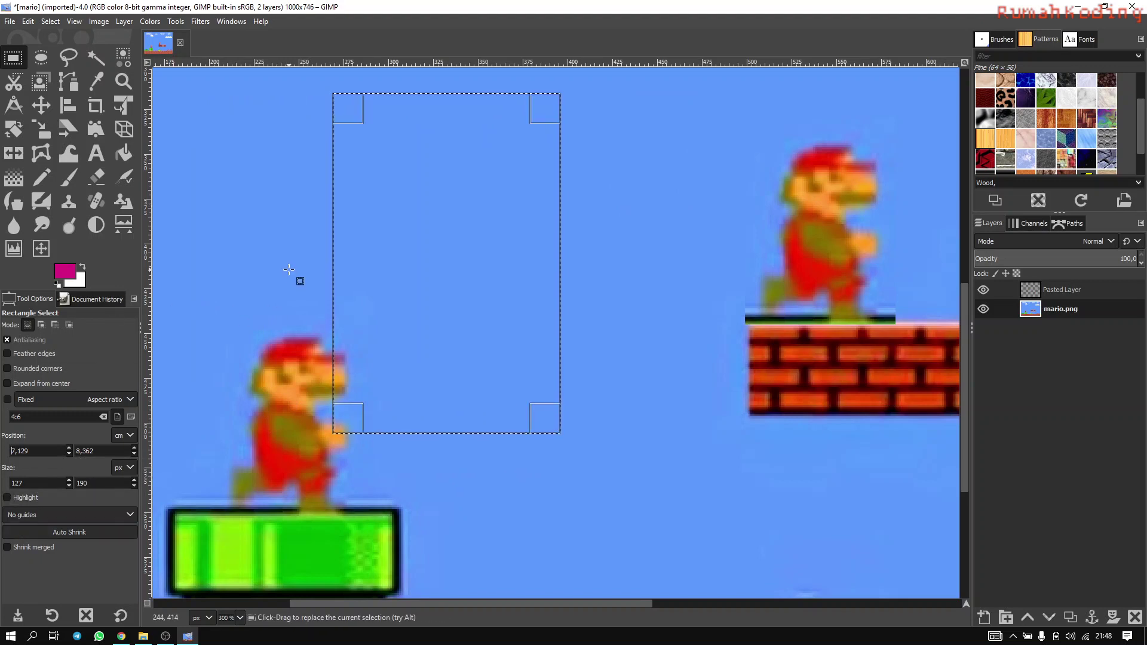
{"action": "left_click", "coordinate": [269, 263]}
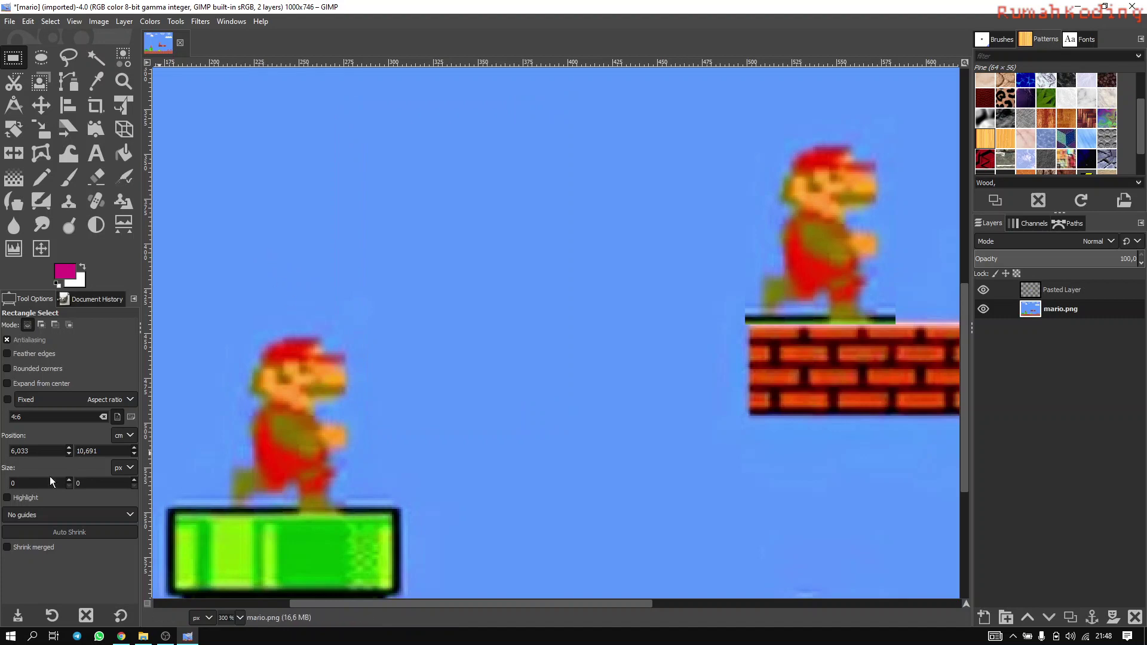
Enable Highlight and select the Mario on the bricks at about 95 × 109 px, then the pipe Mario at about 85 × 113 px
{"action": "left_click", "coordinate": [24, 498]}
{"action": "scroll", "coordinate": [486, 385], "scroll_direction": "down", "scroll_amount": 3}
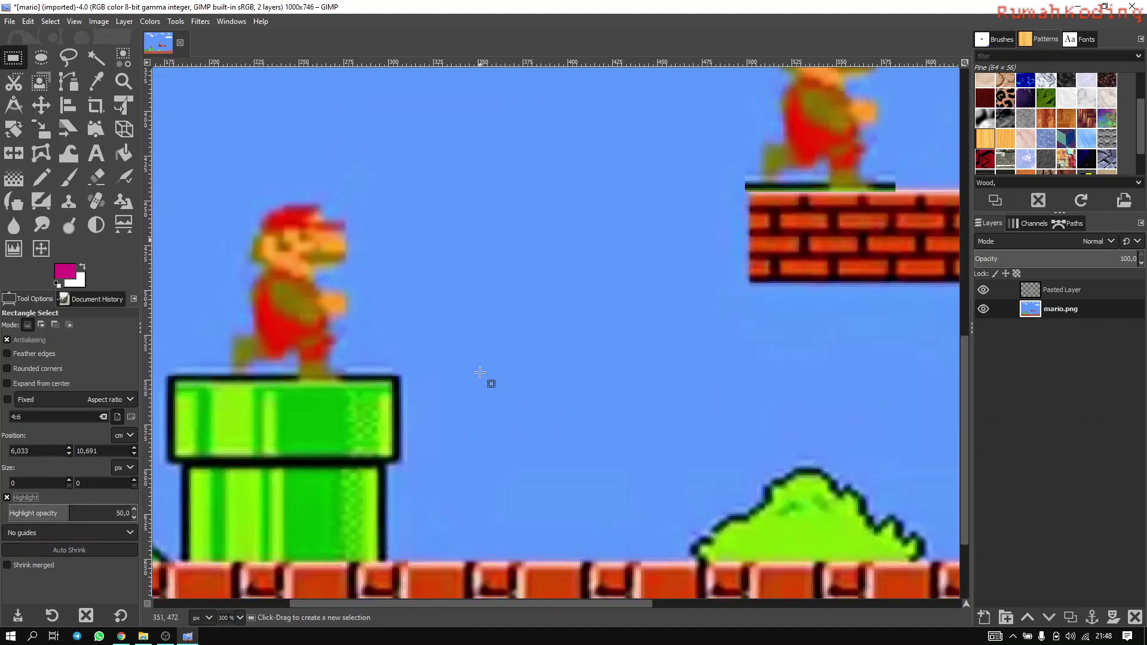
{"action": "scroll", "coordinate": [480, 372], "scroll_direction": "up", "scroll_amount": 6}
{"action": "scroll", "coordinate": [480, 373], "scroll_direction": "down", "scroll_amount": 2}
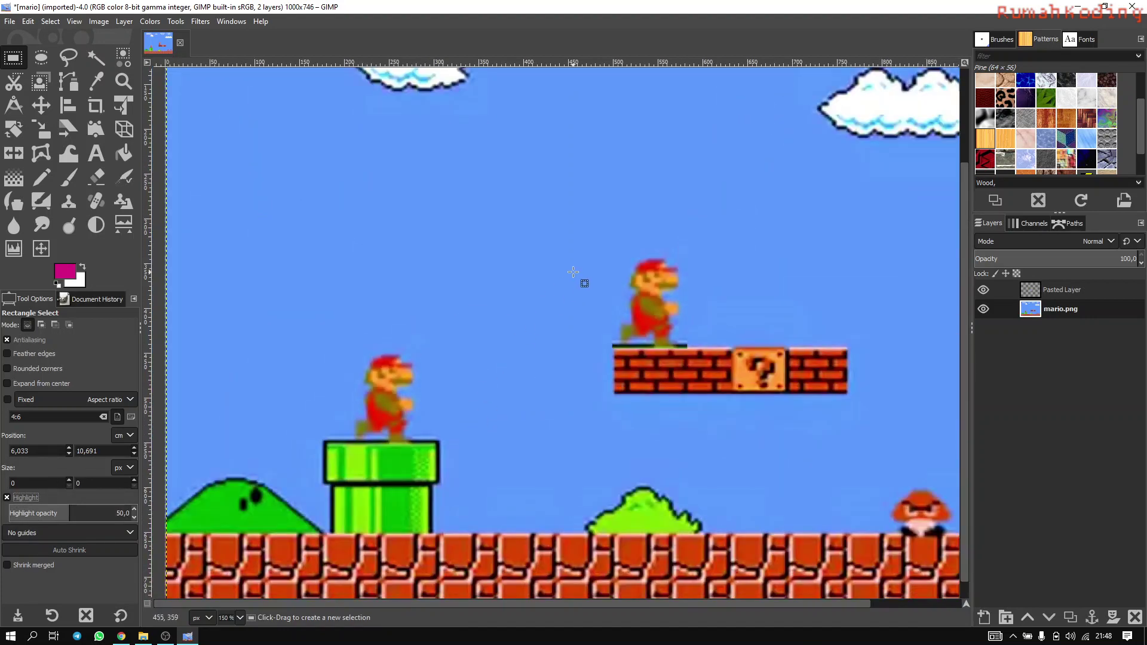
{"action": "left_click_drag", "start_coordinate": [606, 251], "coordinate": [692, 347]}
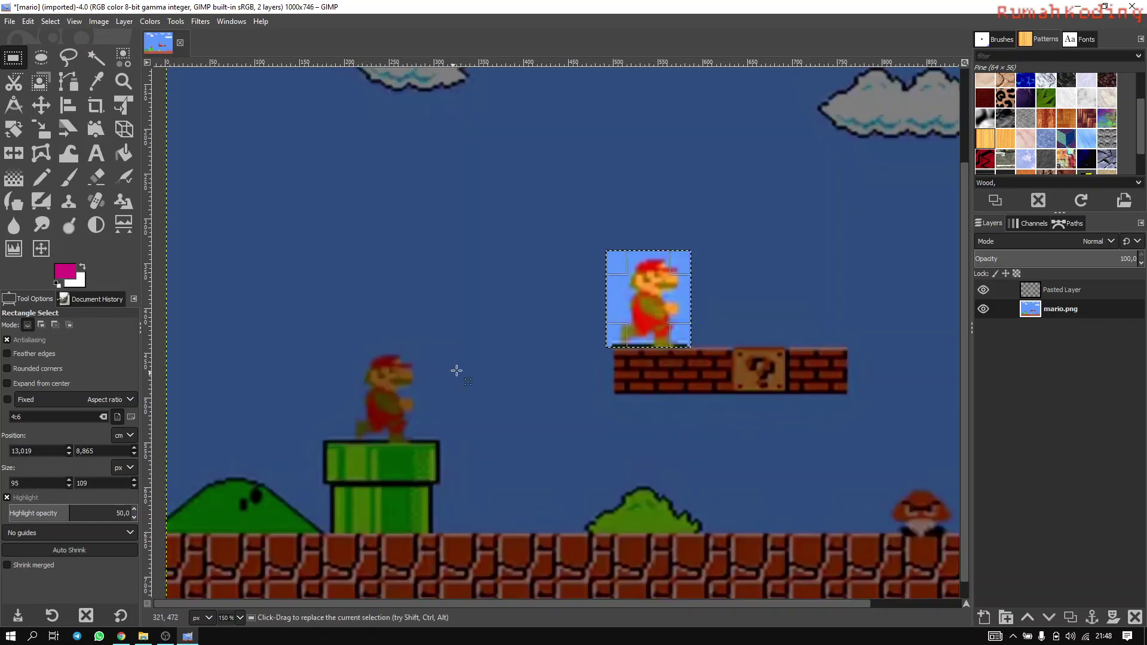
{"action": "left_click_drag", "start_coordinate": [347, 345], "coordinate": [430, 447]}
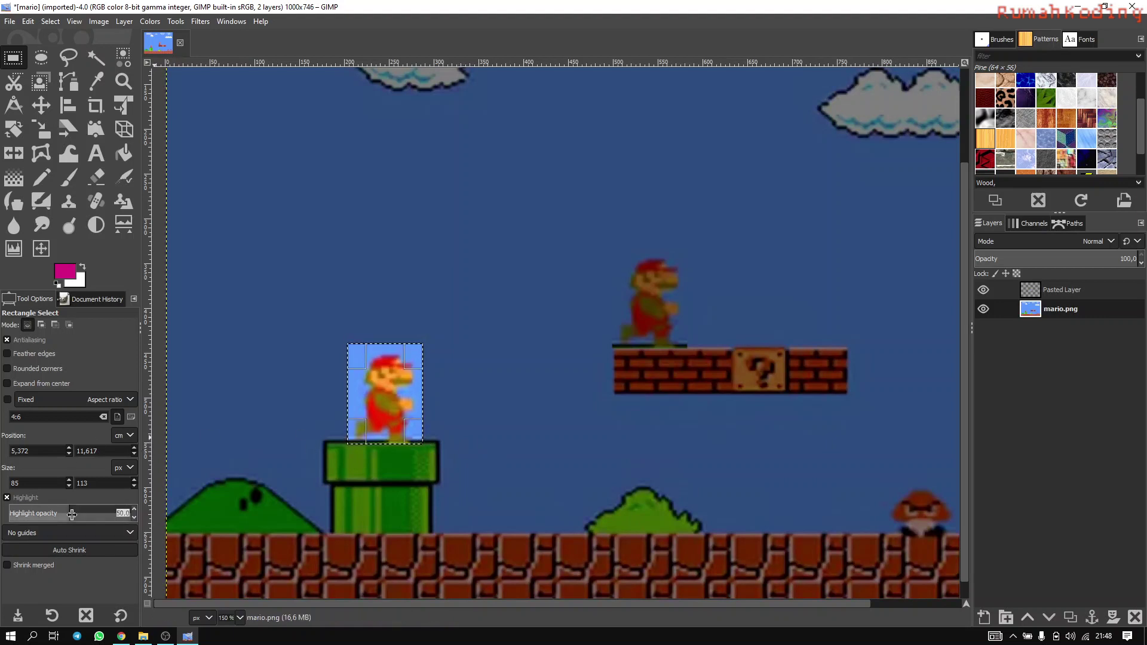
Lower the highlight opacity to 10.3 and draw a selection about 80 × 96 px around the Mario on the bricks
{"action": "left_click", "coordinate": [71, 515]}
{"action": "left_click_drag", "start_coordinate": [72, 513], "coordinate": [21, 513]}
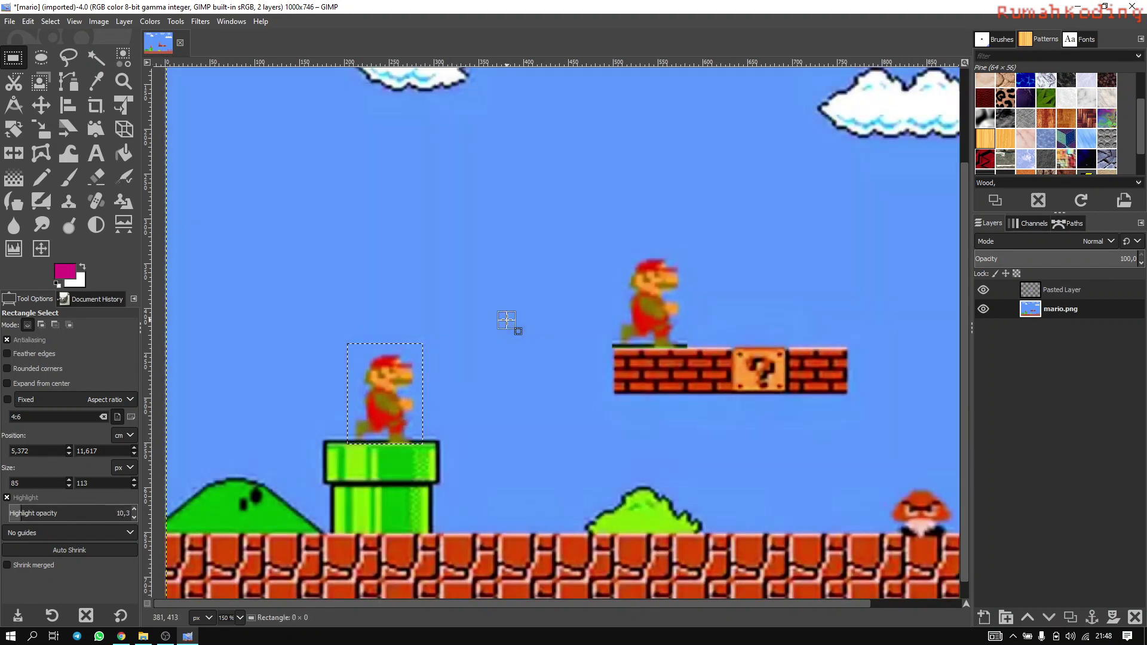
{"action": "left_click_drag", "start_coordinate": [627, 259], "coordinate": [698, 345]}
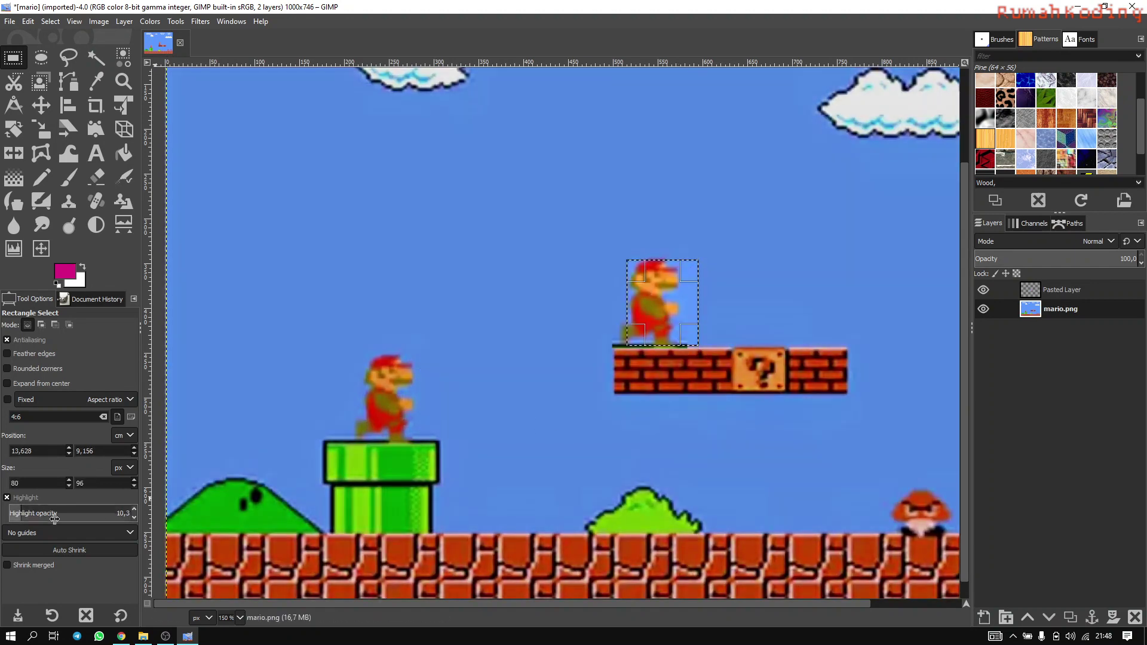
Raise the highlight opacity to 84.3 and clear the selection around the Mario on the bricks
{"action": "left_click_drag", "start_coordinate": [53, 516], "coordinate": [112, 513]}
{"action": "left_click", "coordinate": [474, 344]}
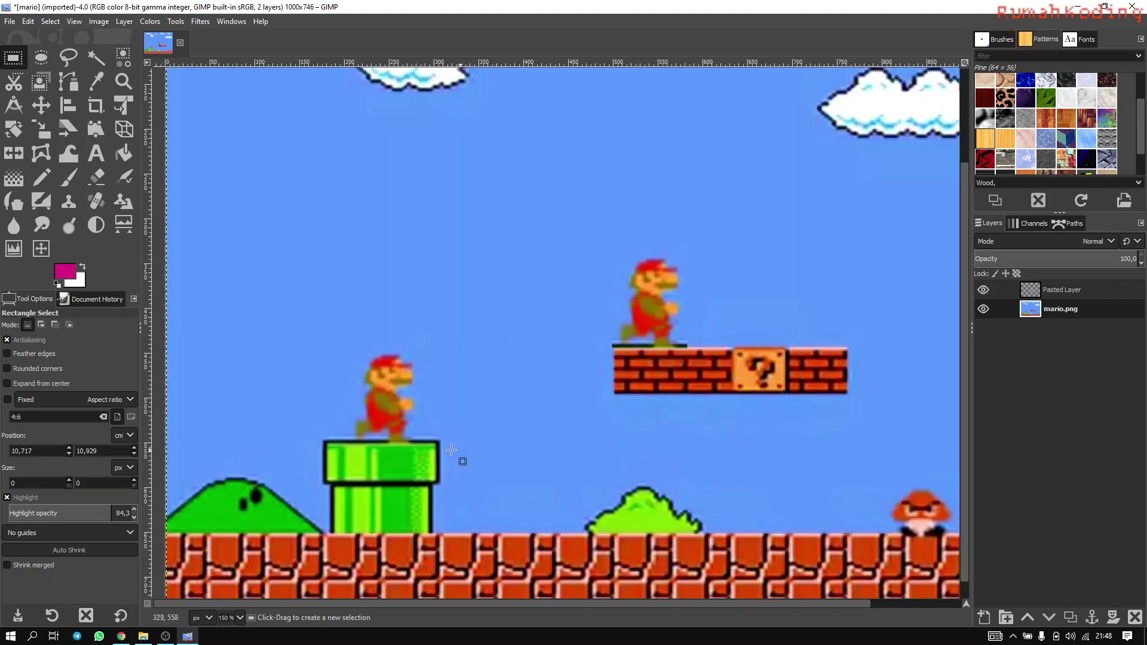
Select the Mario on the pipe at about 93 × 113 px, lower the highlight opacity to 47.5, and clear the selection
{"action": "left_click_drag", "start_coordinate": [342, 342], "coordinate": [424, 442]}
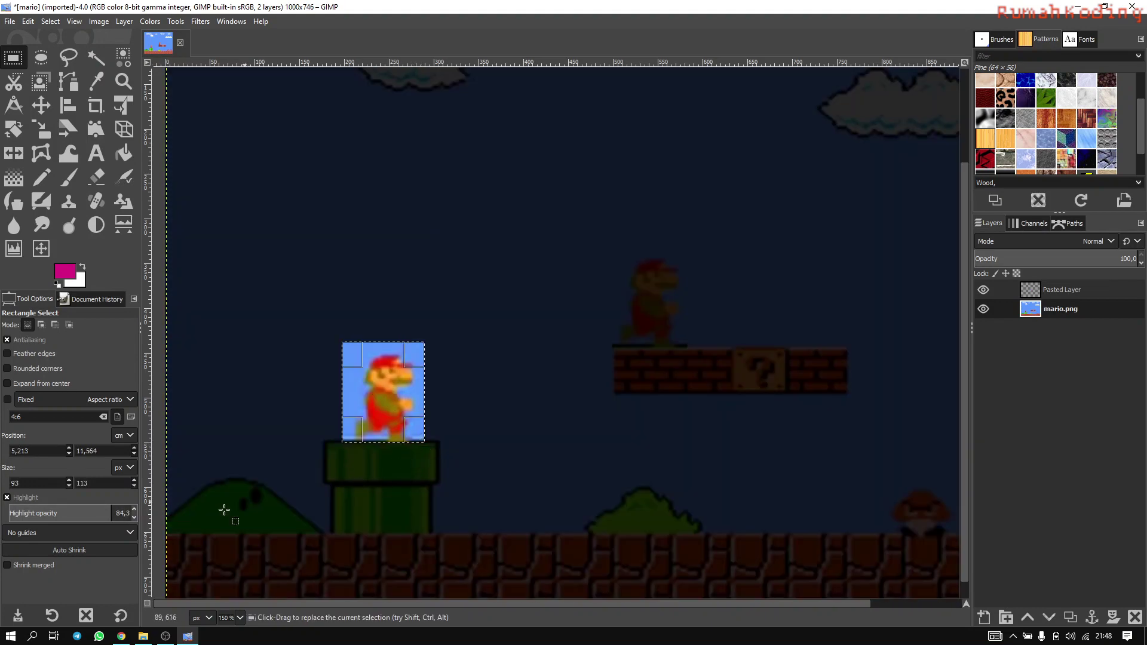
{"action": "mouse_move", "coordinate": [114, 513]}
{"action": "left_mouse_down"}
{"action": "mouse_move", "coordinate": [67, 514]}
{"action": "mouse_move", "coordinate": [102, 514]}
{"action": "left_mouse_up"}
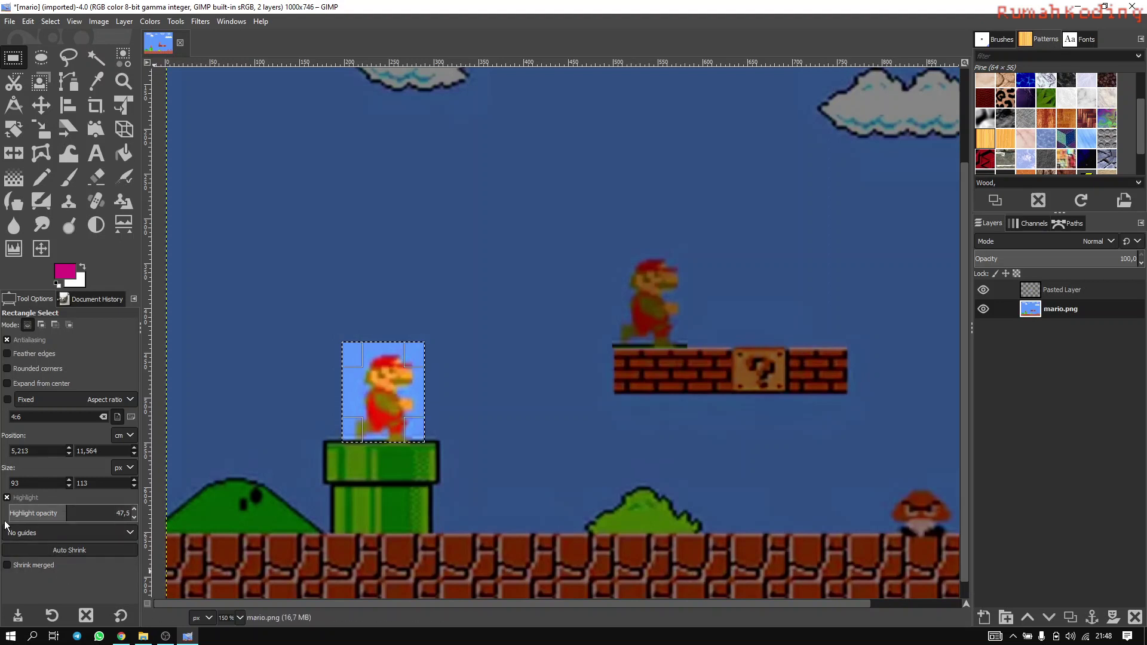
{"action": "left_click", "coordinate": [262, 429]}
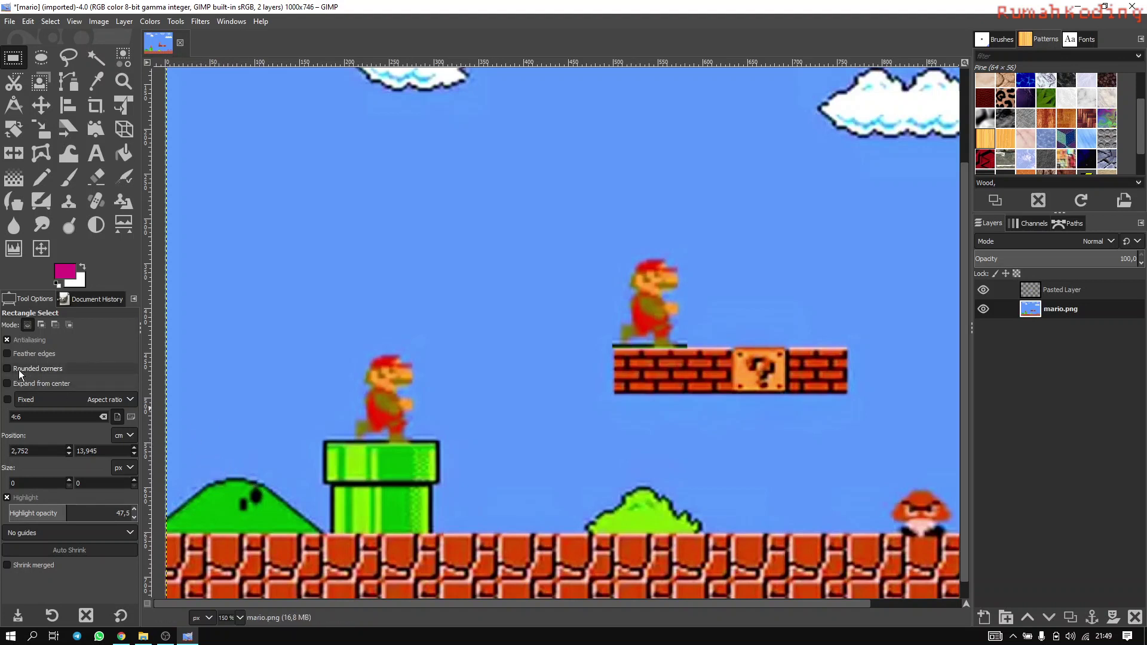
Enable Feather edges with a radius of 0 and draw a selection about 115 × 120 px in the sky above the pipe Mario
{"action": "left_click", "coordinate": [7, 355]}
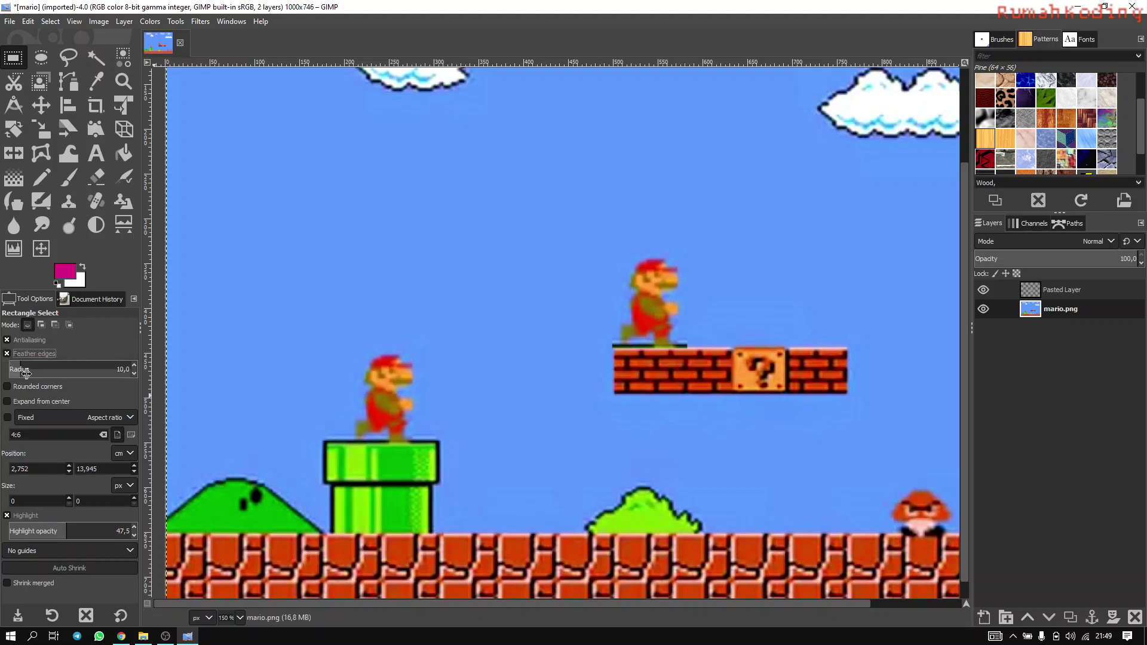
{"action": "left_click_drag", "start_coordinate": [20, 368], "coordinate": [6, 367]}
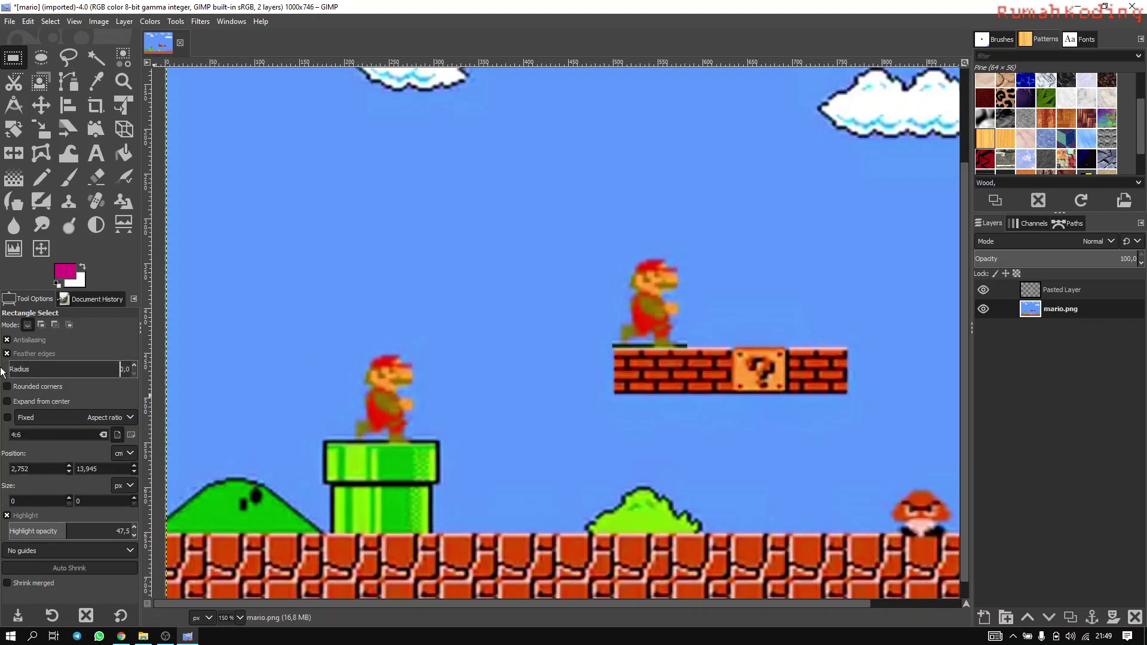
{"action": "left_click_drag", "start_coordinate": [352, 193], "coordinate": [455, 300]}
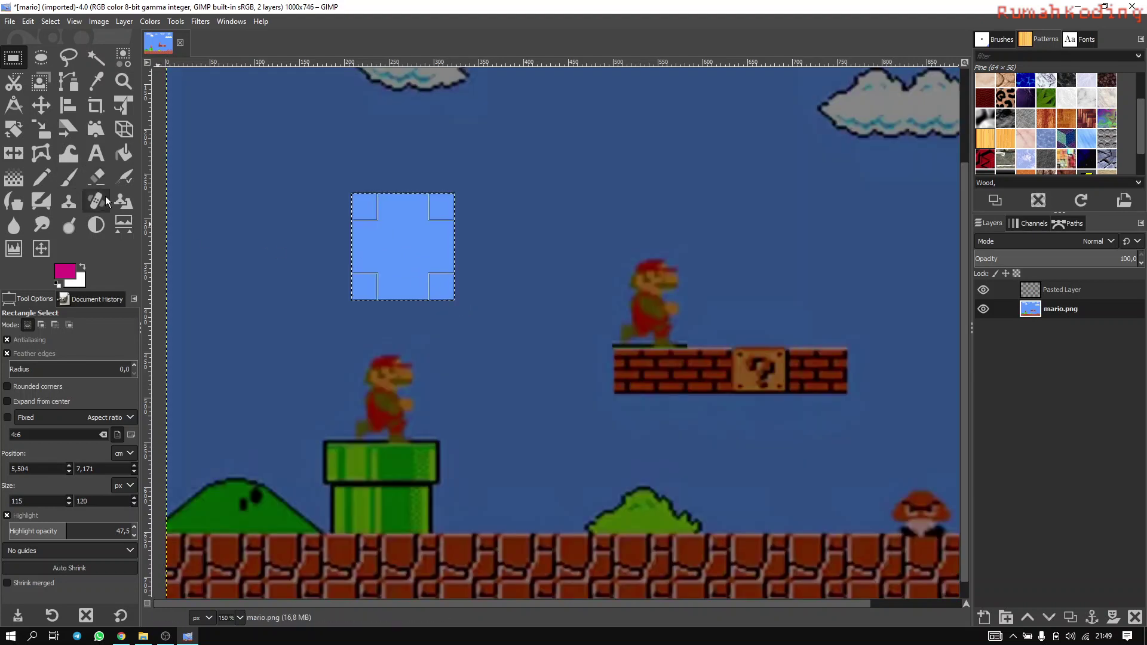
Add a transparent layer above the Pasted Layer and fill the unfeathered selection with the magenta foreground color using Bucket Fill
{"action": "left_click", "coordinate": [1051, 291]}
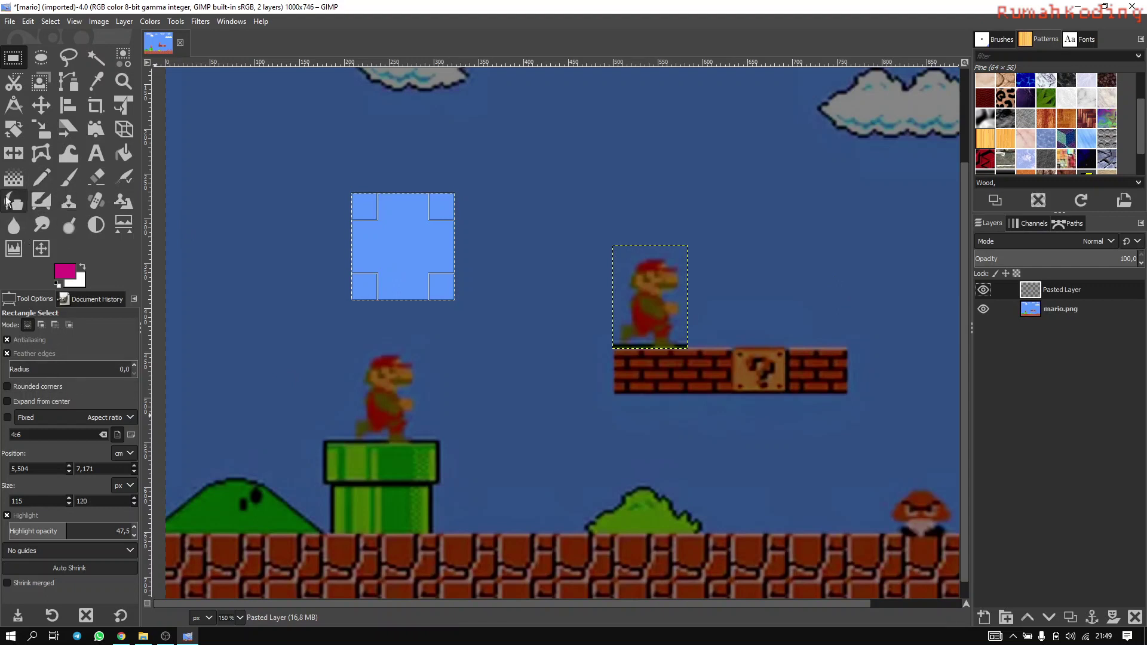
{"action": "key", "text": "shift+b"}
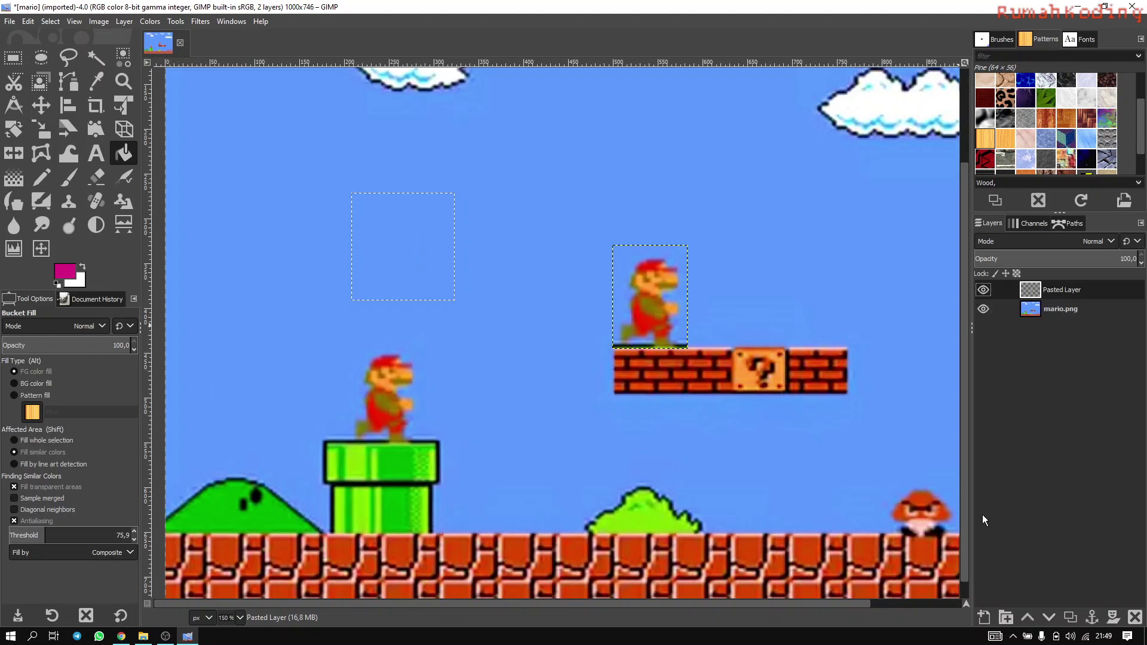
{"action": "left_click", "coordinate": [984, 617]}
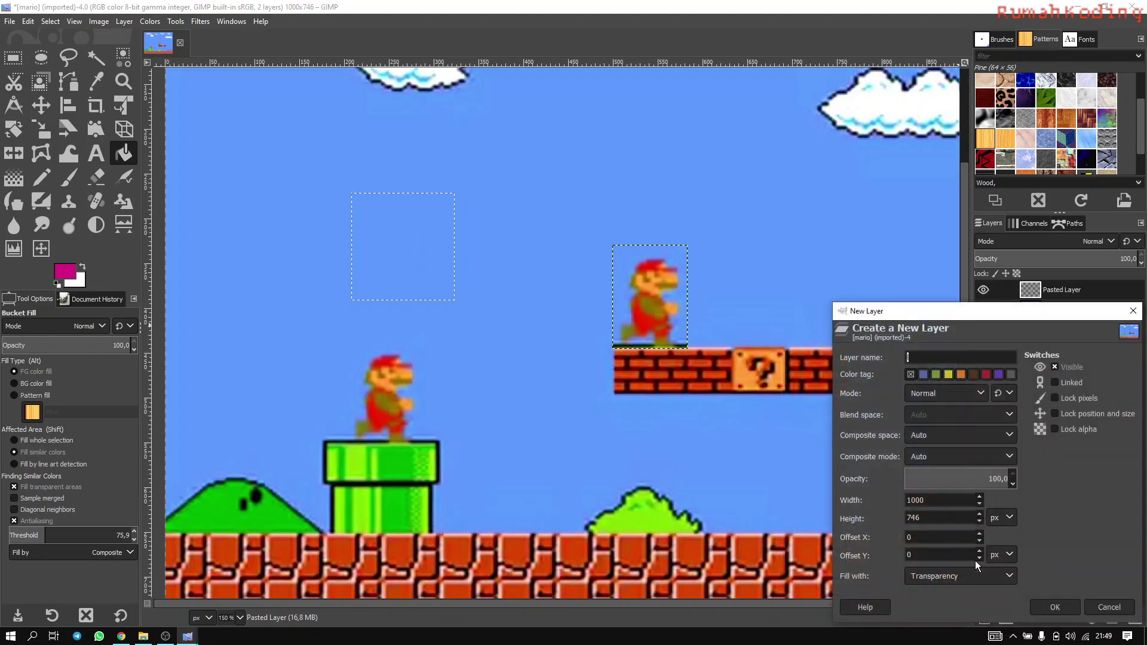
{"action": "left_click", "coordinate": [1055, 608]}
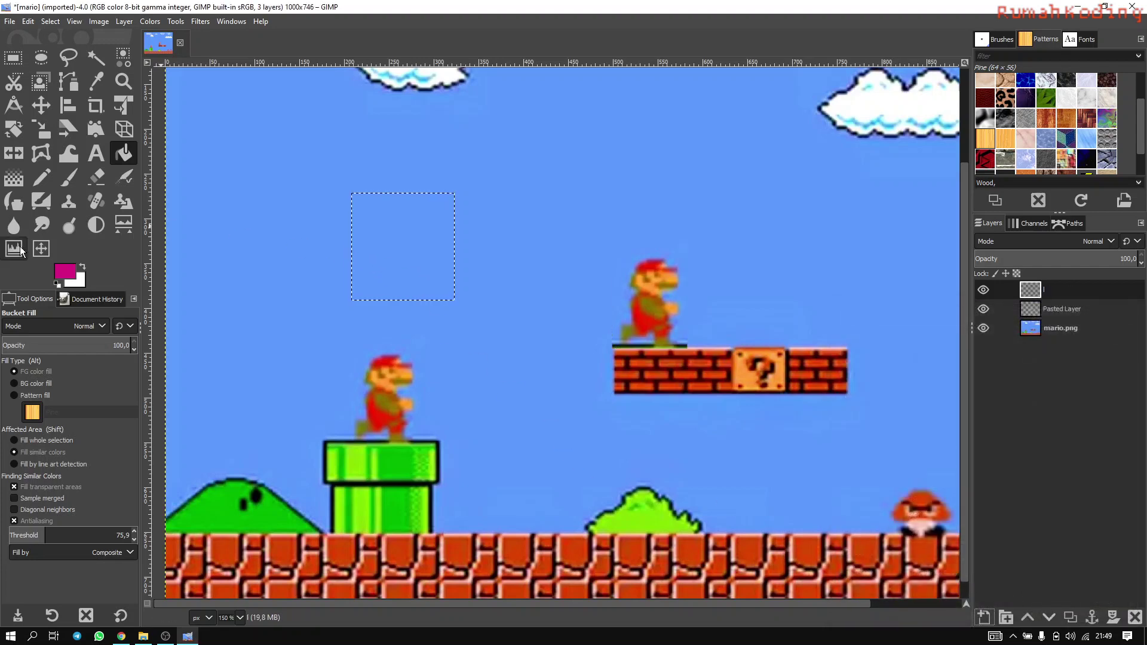
{"action": "left_click", "coordinate": [397, 230]}
{"action": "scroll", "coordinate": [353, 217], "scroll_direction": "up", "scroll_amount": 4}
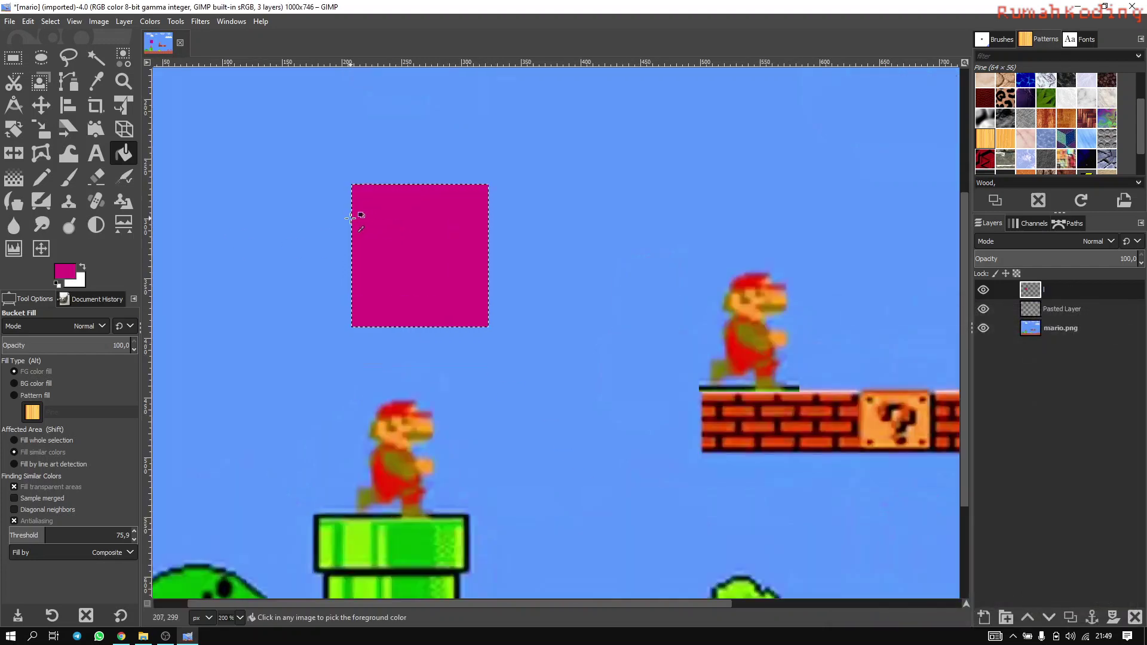
{"action": "scroll", "coordinate": [351, 218], "scroll_direction": "down", "scroll_amount": 1}
{"action": "scroll", "coordinate": [397, 238], "scroll_direction": "down", "scroll_amount": 2}
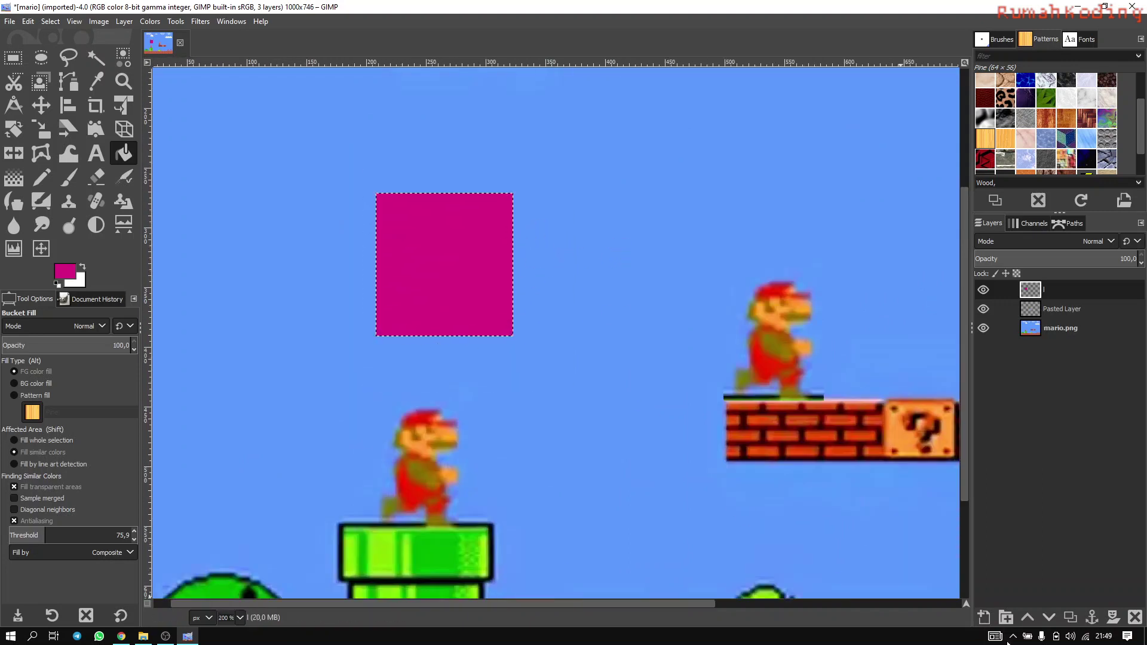
Add another transparent layer on top and change the foreground color to green, 1ad77b
{"action": "left_click", "coordinate": [985, 618]}
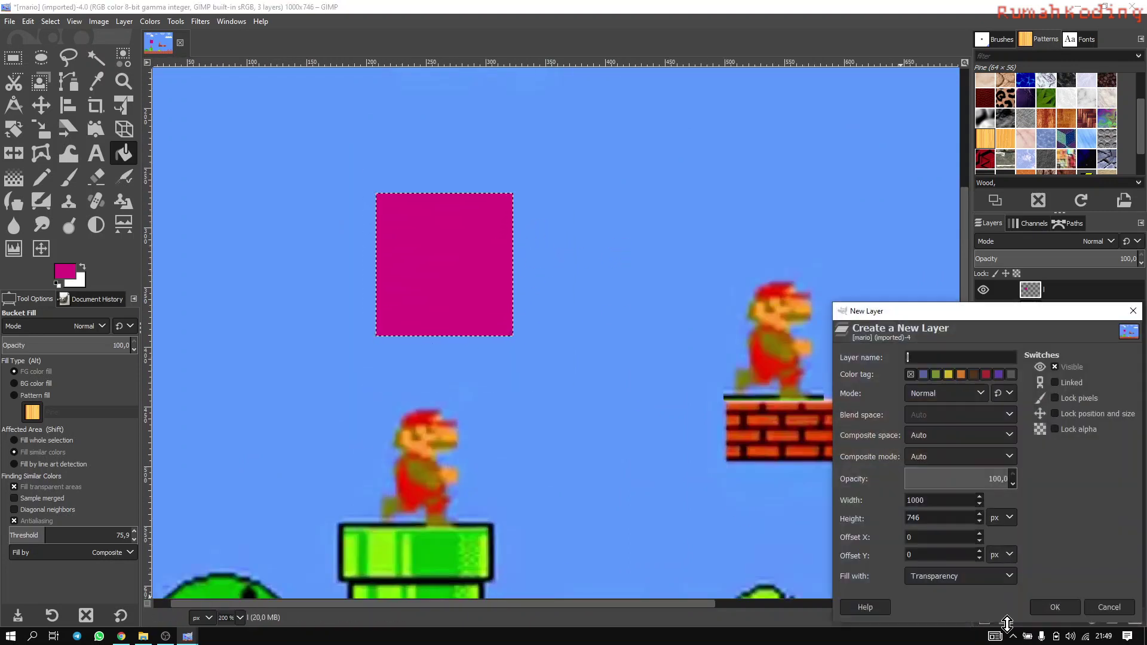
{"action": "left_click", "coordinate": [1055, 607]}
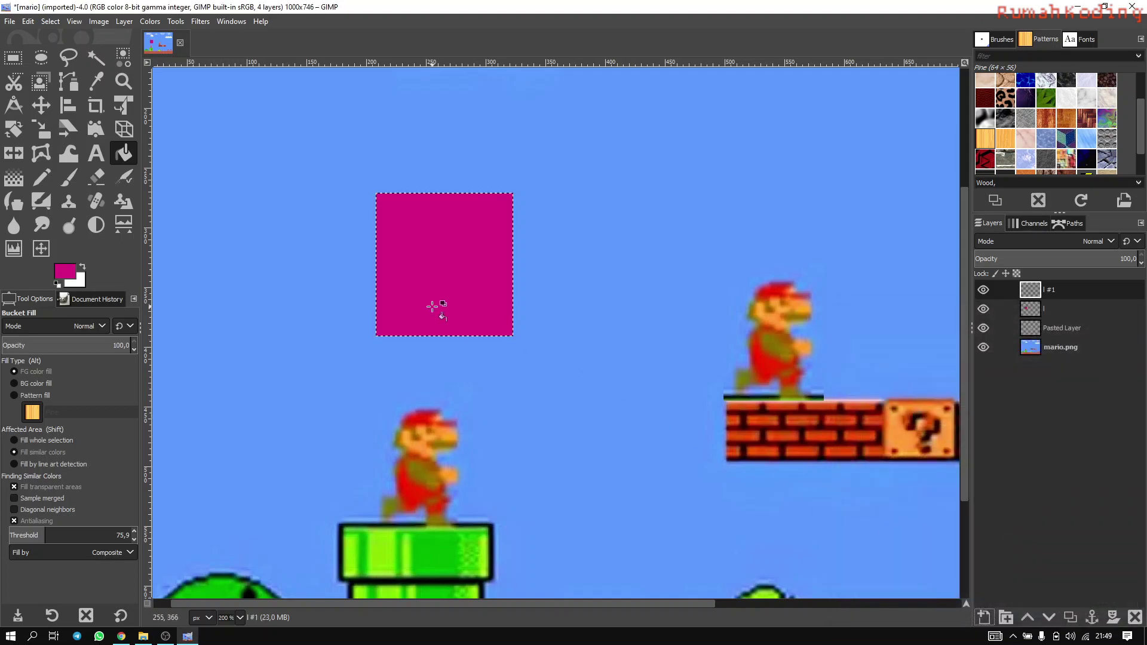
{"action": "left_click", "coordinate": [62, 269]}
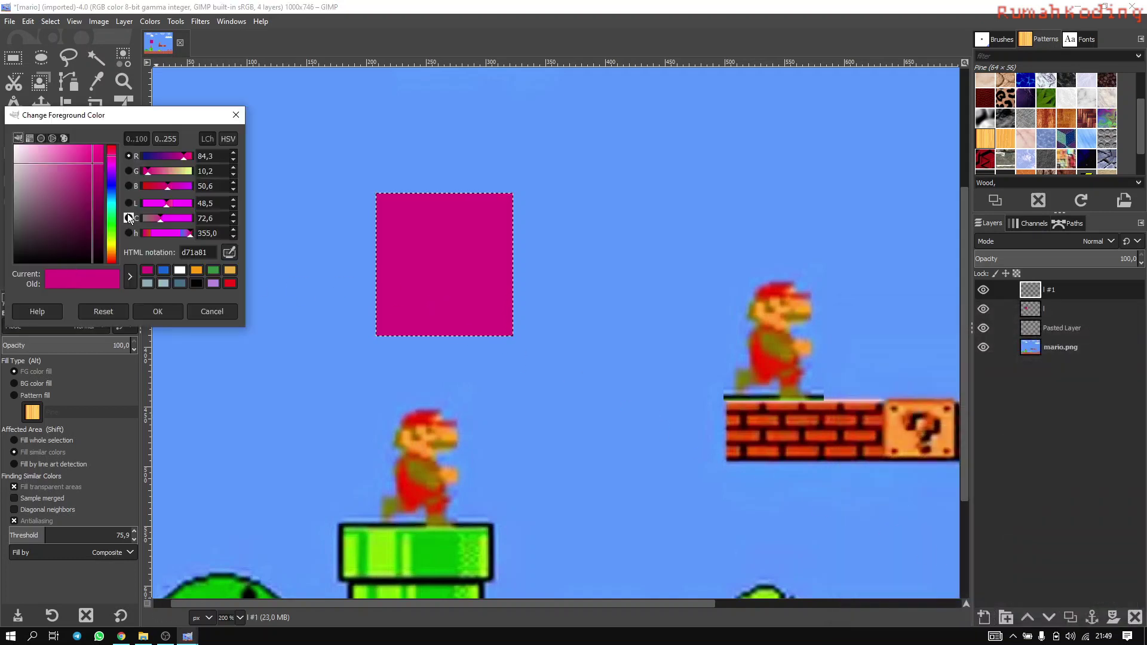
{"action": "left_click", "coordinate": [109, 214]}
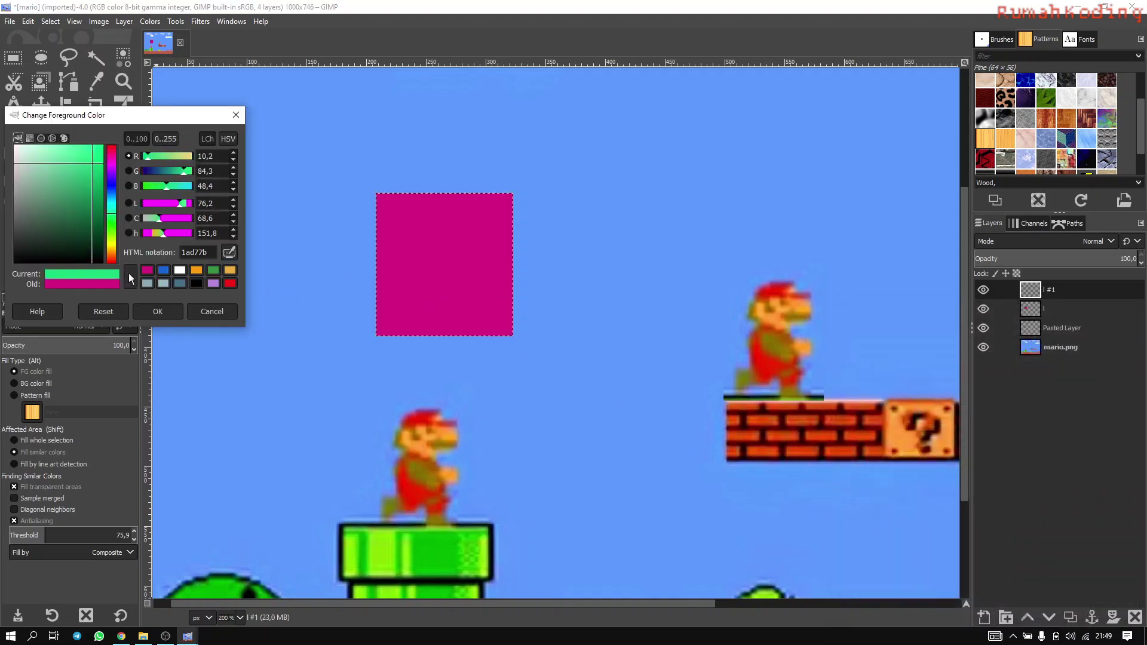
{"action": "left_click", "coordinate": [157, 311]}
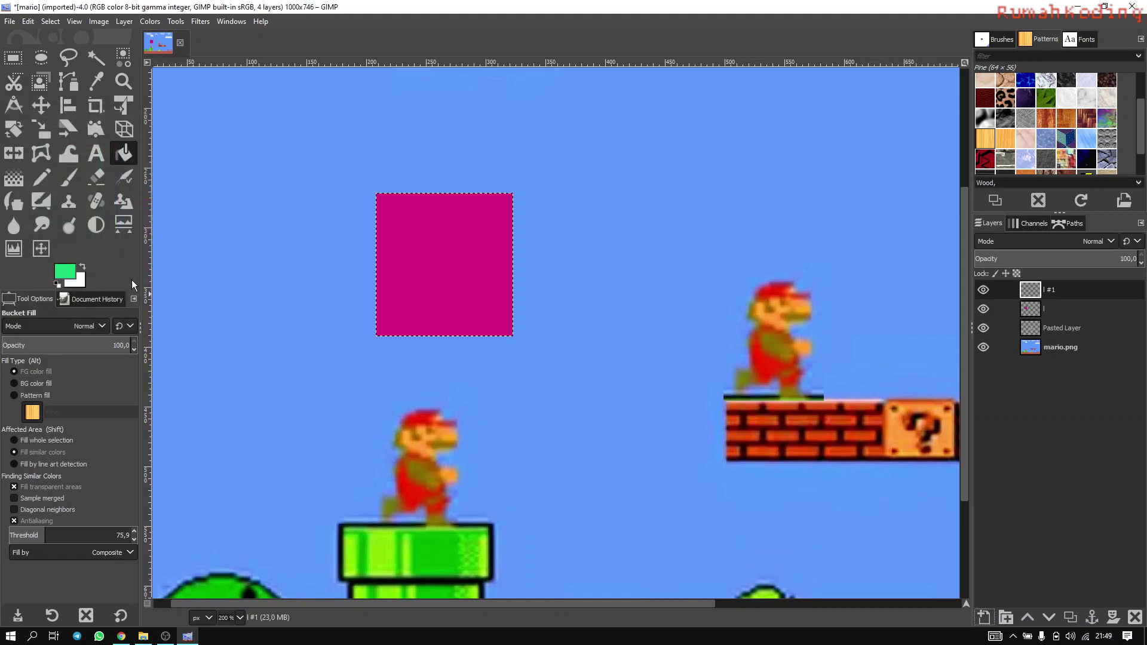
Set the feather radius to 8.8, select about 72 × 112 px beside the magenta square, and fill it with green
{"action": "left_click", "coordinate": [41, 58]}
{"action": "left_click", "coordinate": [14, 58]}
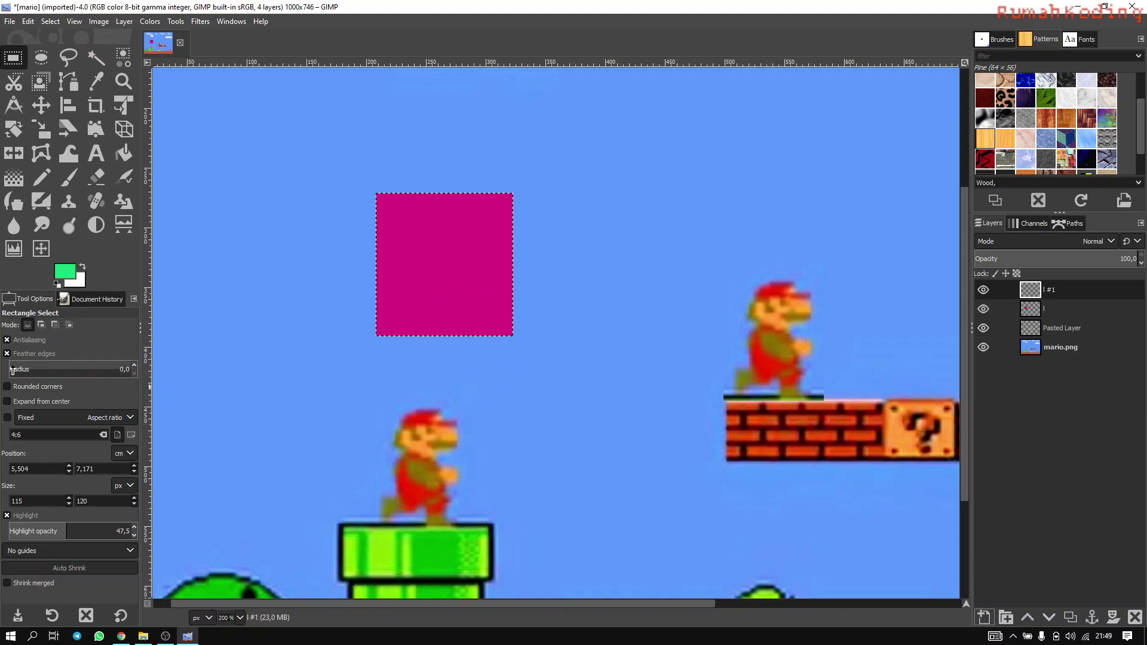
{"action": "left_click_drag", "start_coordinate": [9, 370], "coordinate": [20, 371]}
{"action": "left_click_drag", "start_coordinate": [535, 194], "coordinate": [621, 328]}
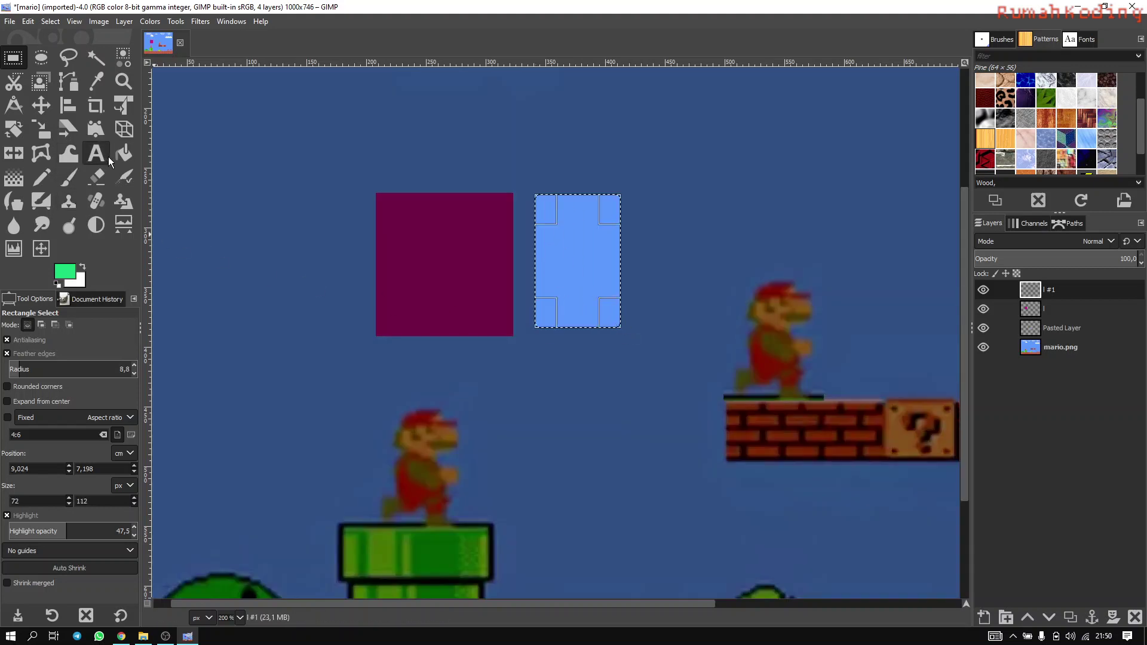
{"action": "left_click", "coordinate": [123, 153]}
{"action": "left_click", "coordinate": [578, 243]}
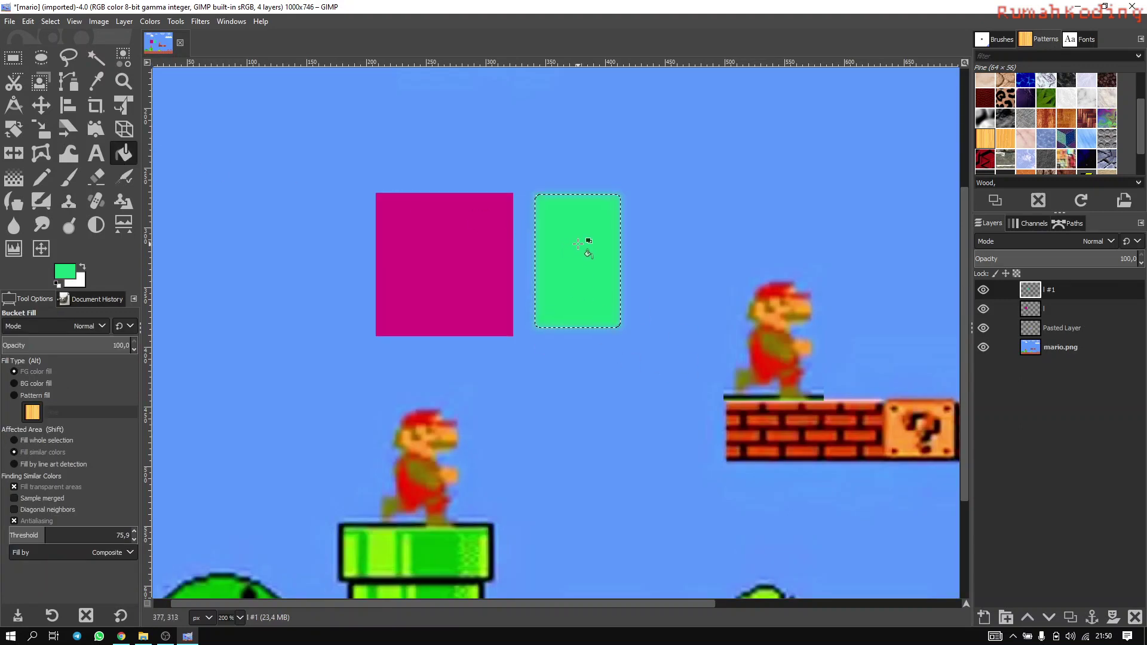
{"action": "scroll", "coordinate": [582, 244], "scroll_direction": "up", "scroll_amount": 4}
{"action": "scroll", "coordinate": [413, 343], "scroll_direction": "down", "scroll_amount": 2}
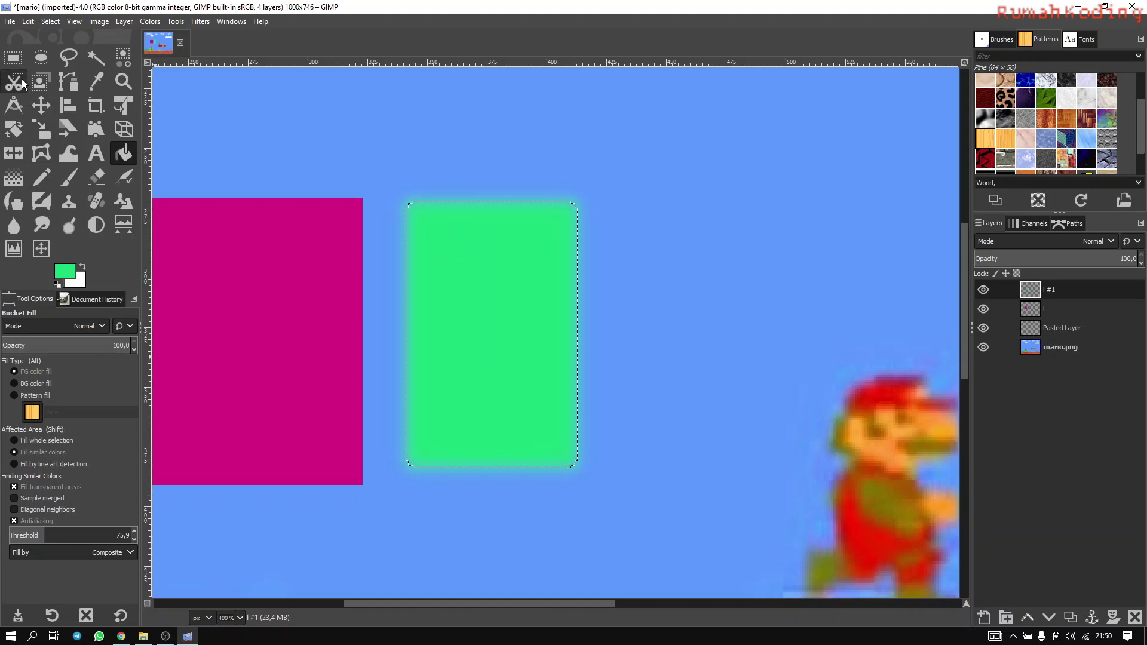
On a new transparent layer, draw a selection about 92 × 105 px with feather radius 44.6 beside the green rectangle
{"action": "left_click", "coordinate": [985, 616]}
{"action": "left_click", "coordinate": [1058, 607]}
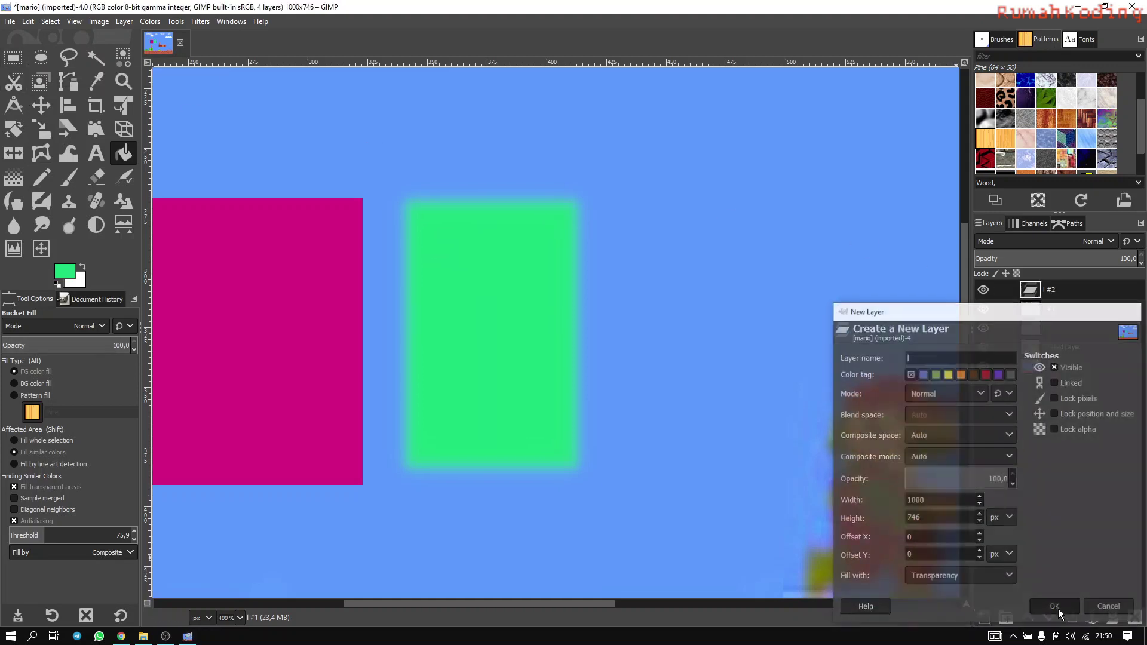
{"action": "left_click", "coordinate": [14, 58]}
{"action": "left_click_drag", "start_coordinate": [29, 372], "coordinate": [55, 375]}
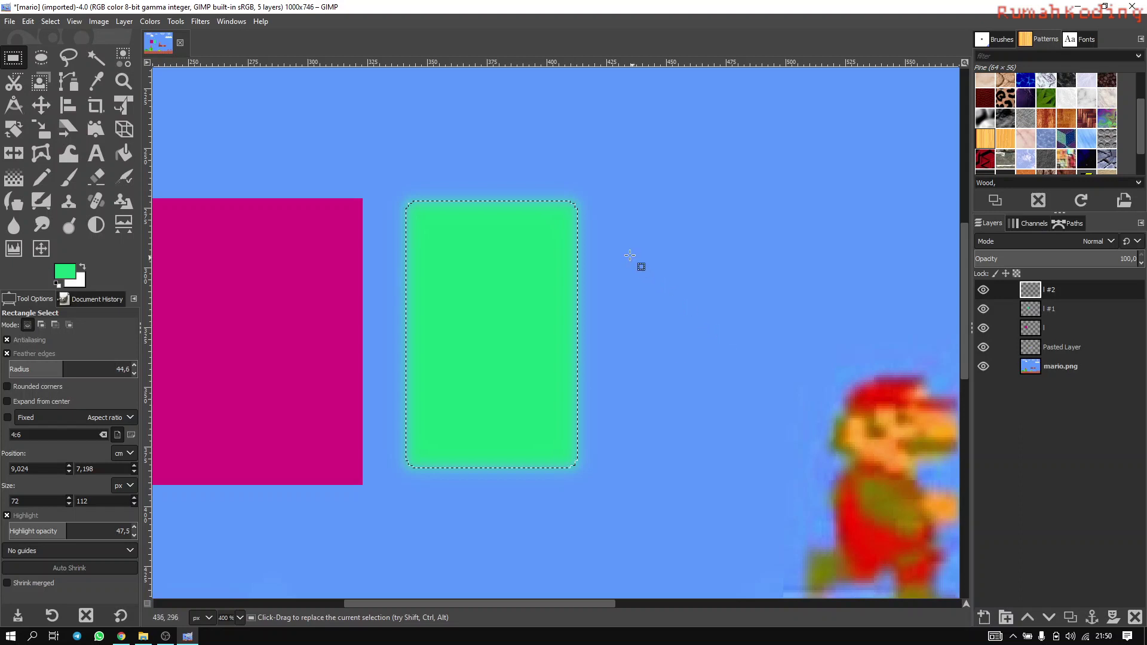
{"action": "left_click_drag", "start_coordinate": [631, 251], "coordinate": [742, 349]}
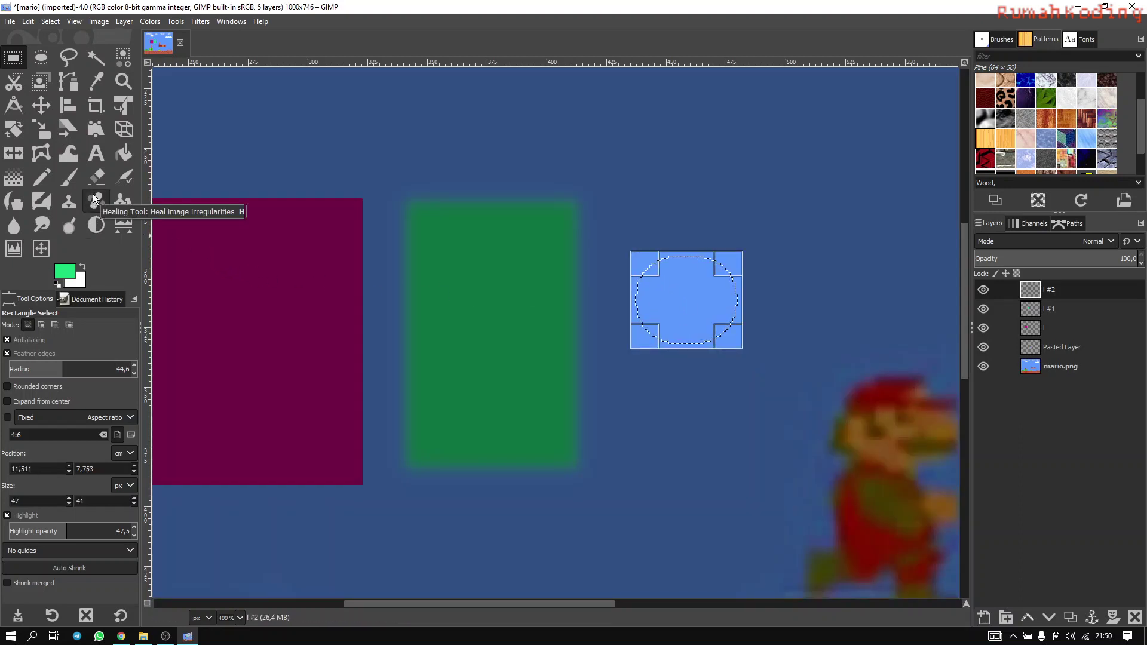
{"action": "left_click_drag", "start_coordinate": [610, 207], "coordinate": [828, 457]}
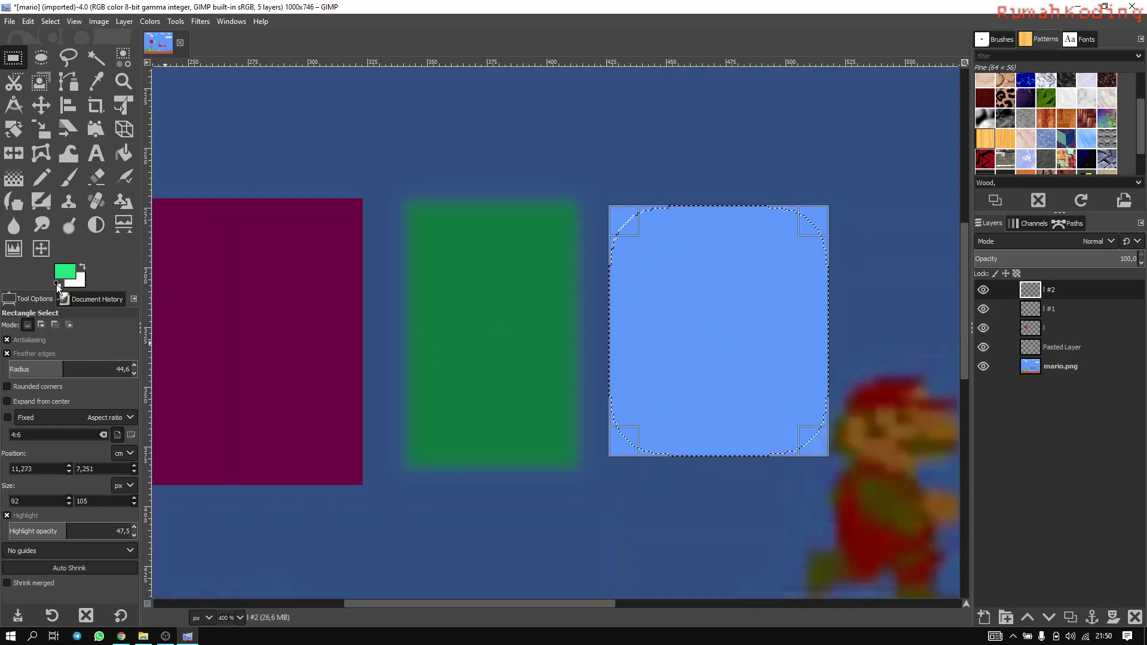
Bucket-fill the strongly feathered selection with yellow, d7d11a, and clear the selection
{"action": "left_click", "coordinate": [125, 151]}
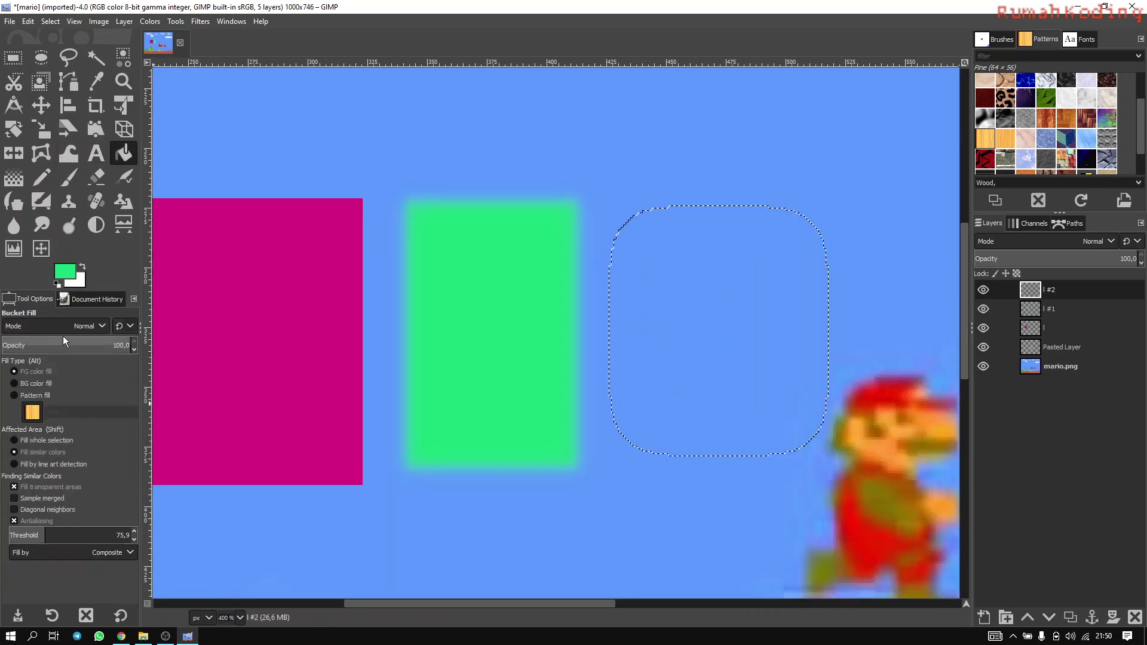
{"action": "left_click", "coordinate": [62, 272]}
{"action": "left_click", "coordinate": [110, 189]}
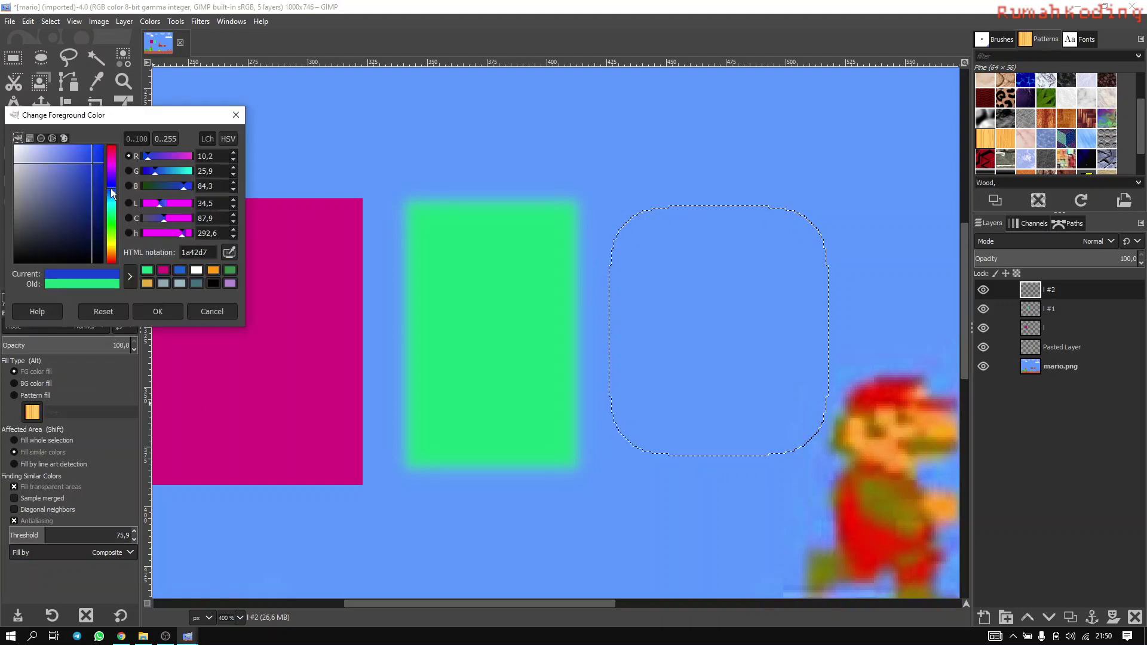
{"action": "left_click", "coordinate": [110, 244]}
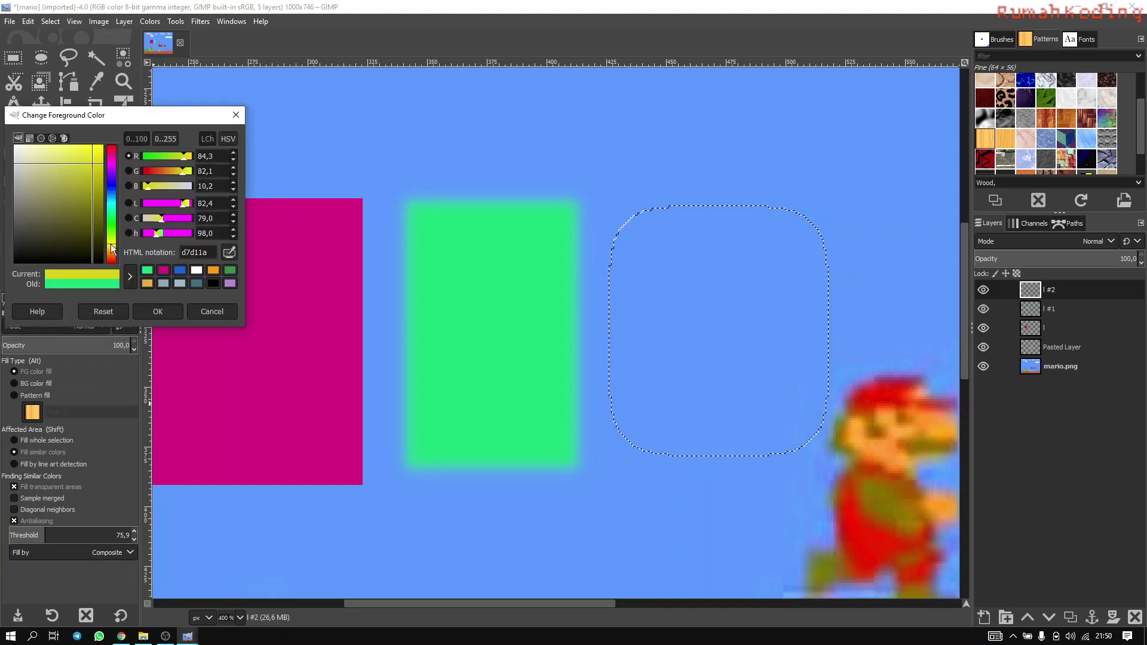
{"action": "left_click", "coordinate": [678, 302]}
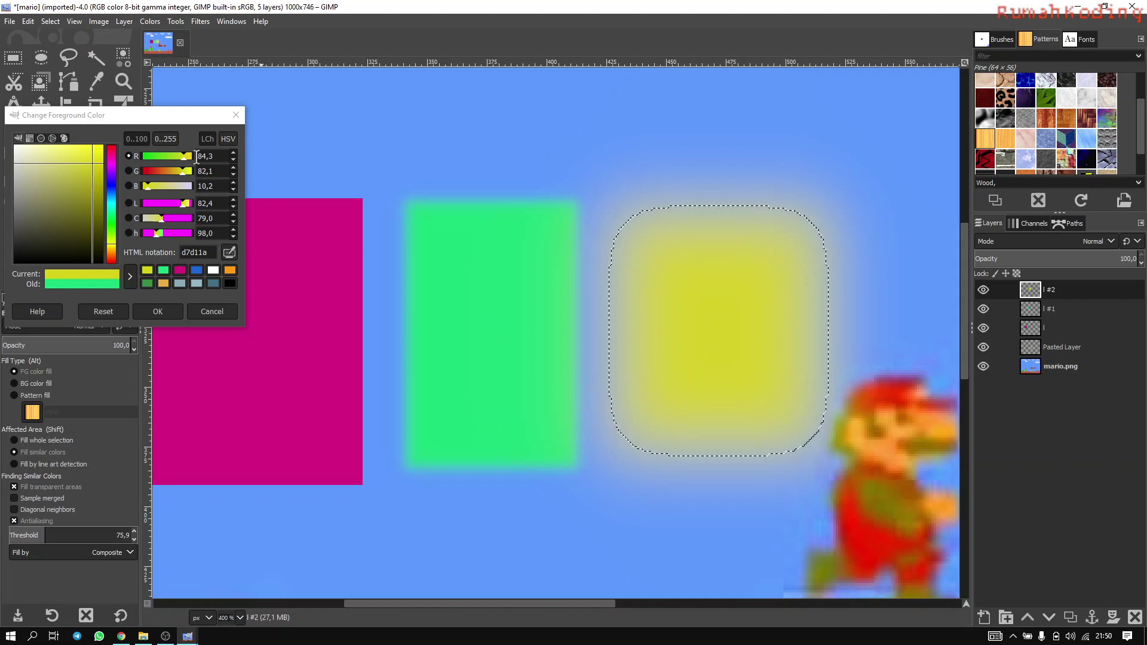
{"action": "left_click", "coordinate": [236, 115]}
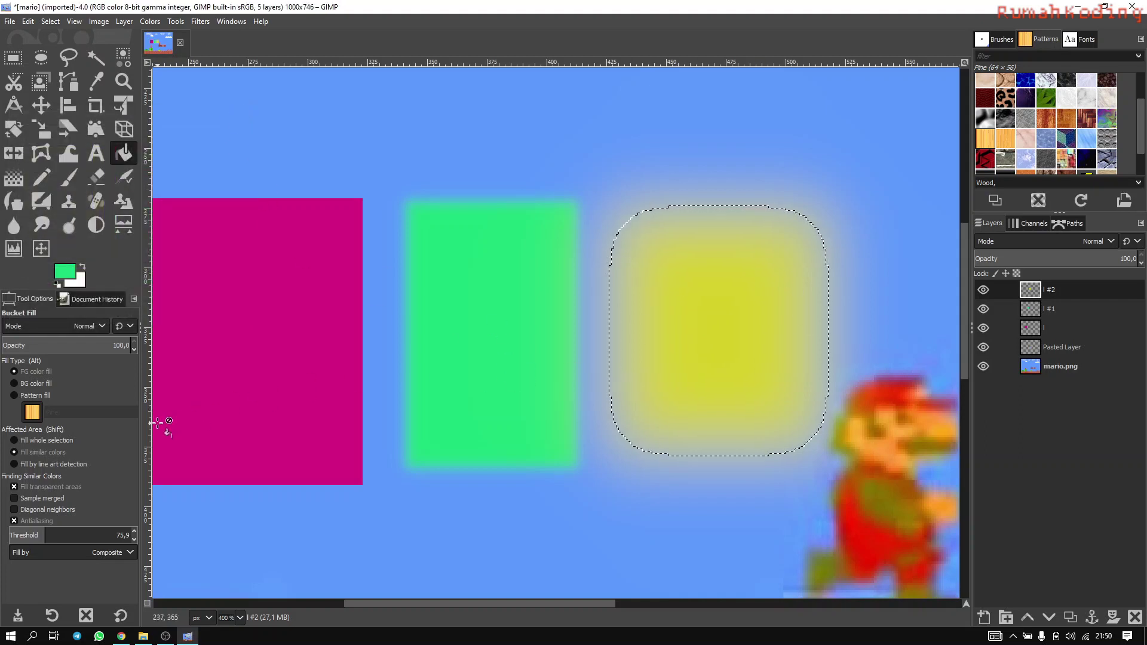
{"action": "left_click", "coordinate": [13, 58]}
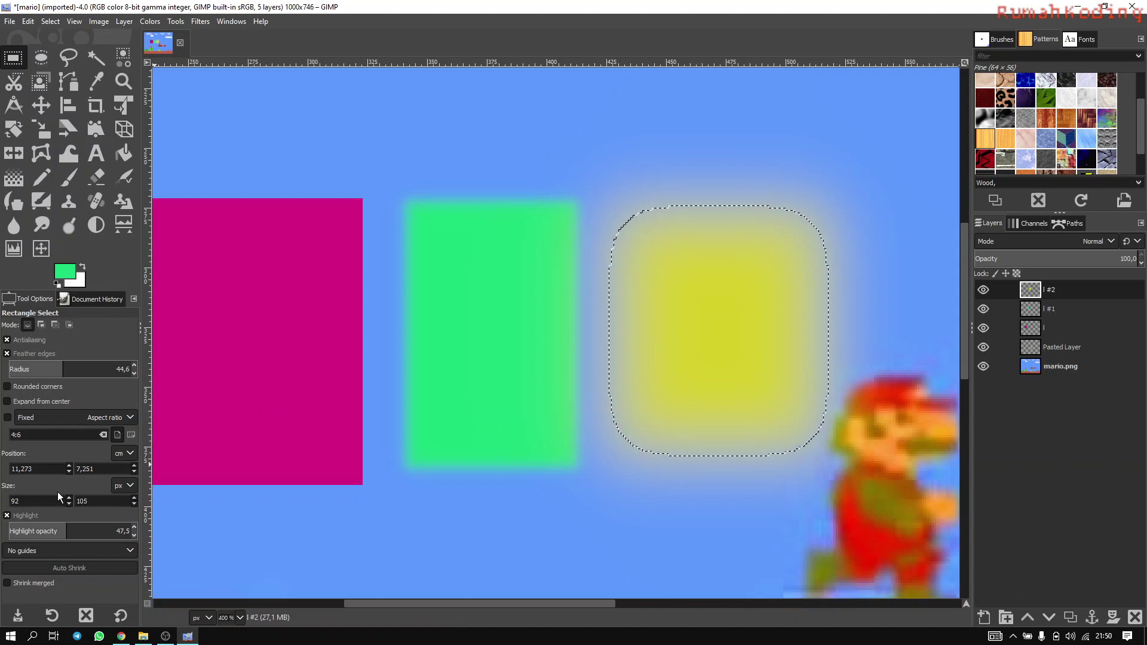
{"action": "key", "text": "ctrl+shift"}
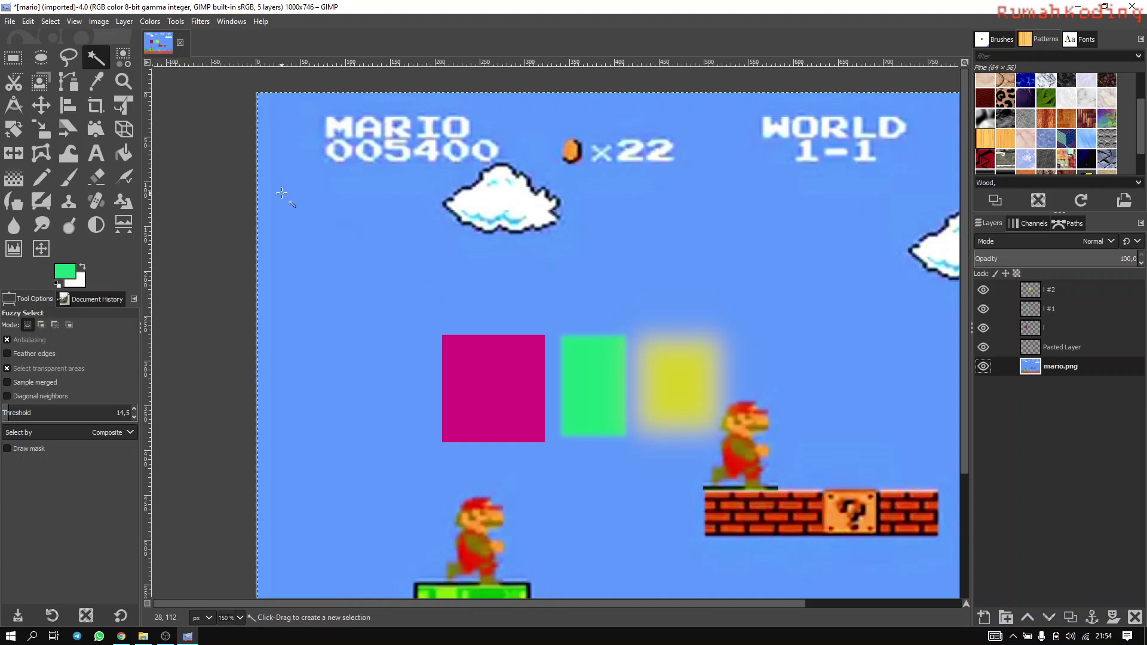
Trace a closed polygonal Free Select outline around the left Goomba standing on the brick ground
{"action": "left_click", "coordinate": [69, 61]}
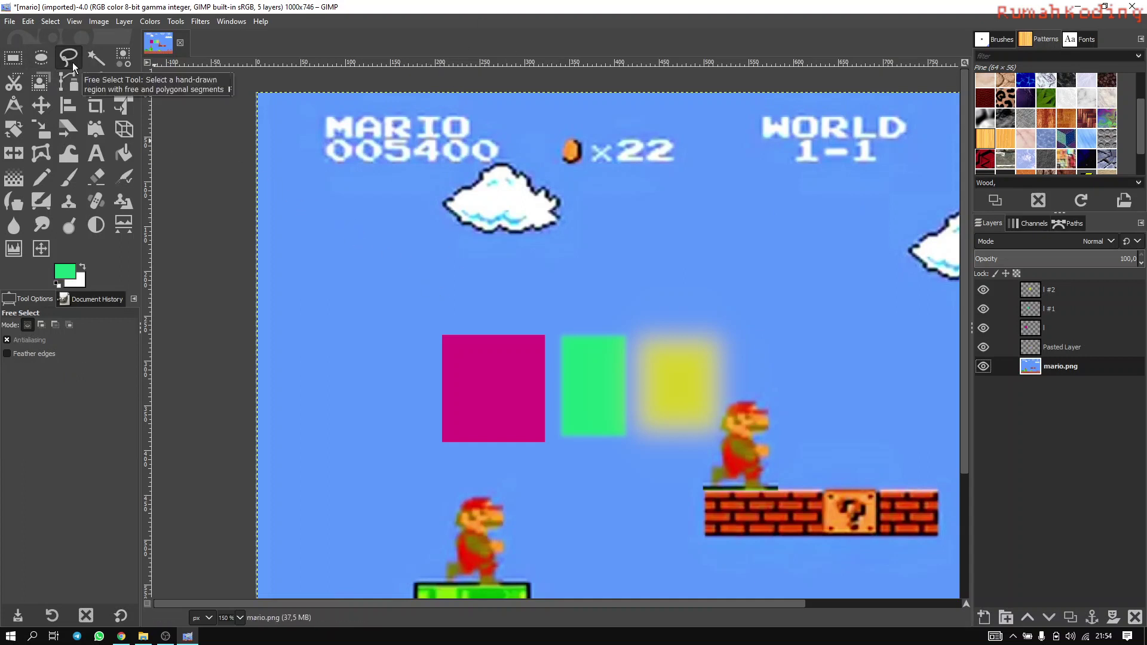
{"action": "scroll", "coordinate": [548, 423], "scroll_direction": "down", "scroll_amount": 2}
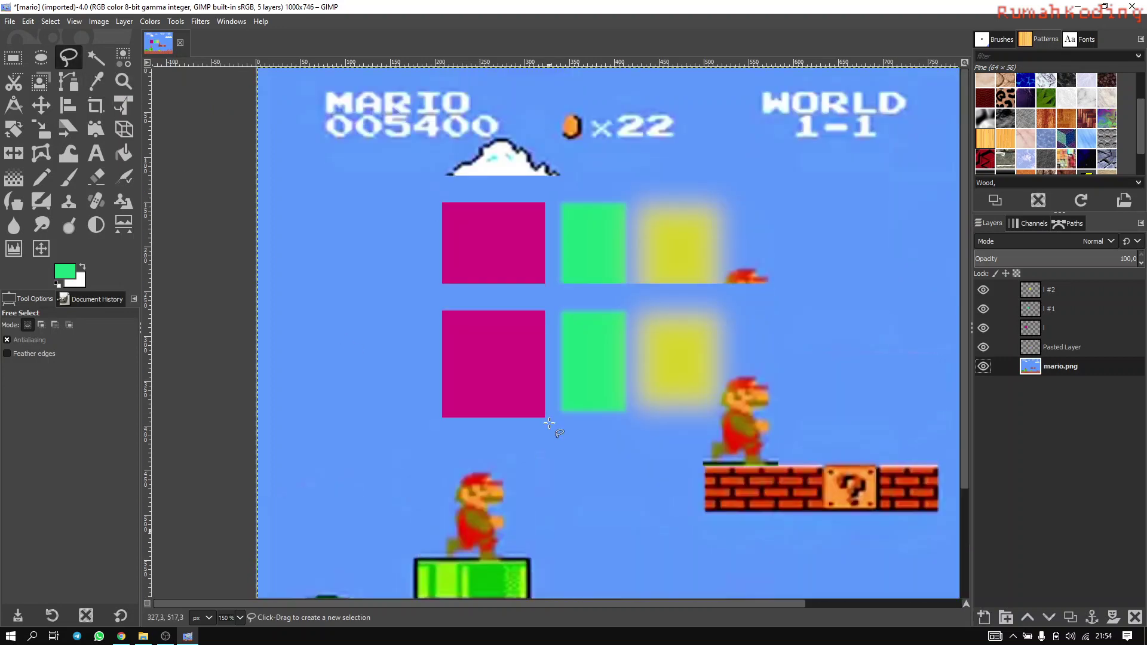
{"action": "scroll", "coordinate": [549, 423], "scroll_direction": "down", "scroll_amount": 5}
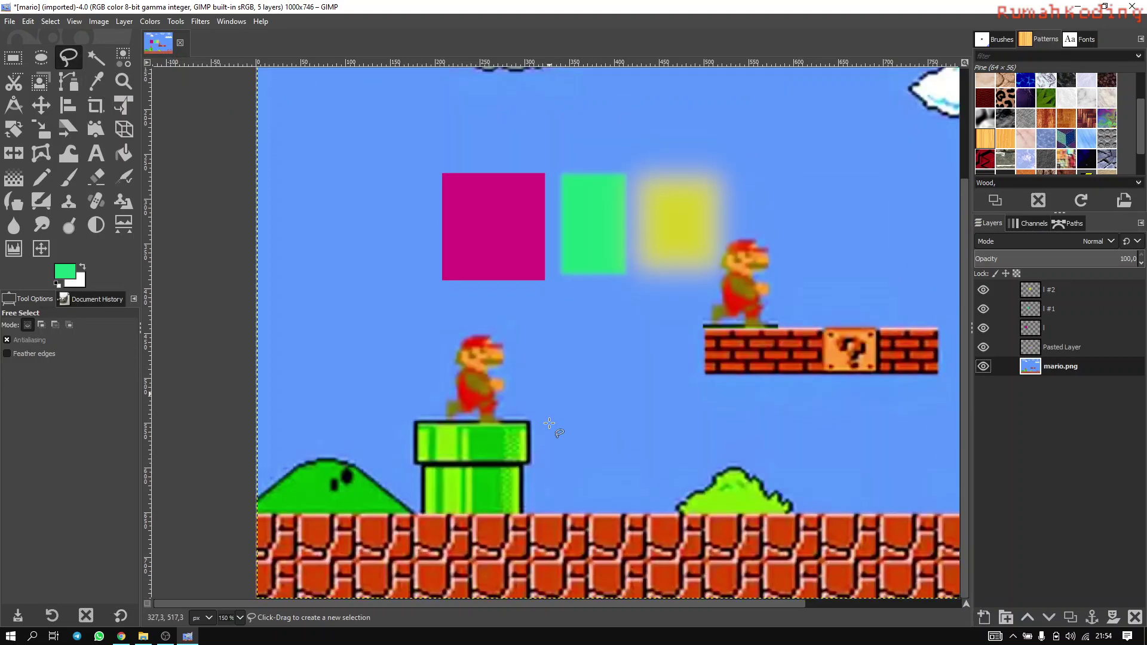
{"action": "scroll", "coordinate": [553, 424], "scroll_direction": "up", "scroll_amount": 5}
{"action": "scroll", "coordinate": [556, 424], "scroll_direction": "down", "scroll_amount": 5}
{"action": "left_click_drag", "start_coordinate": [616, 605], "coordinate": [733, 594]}
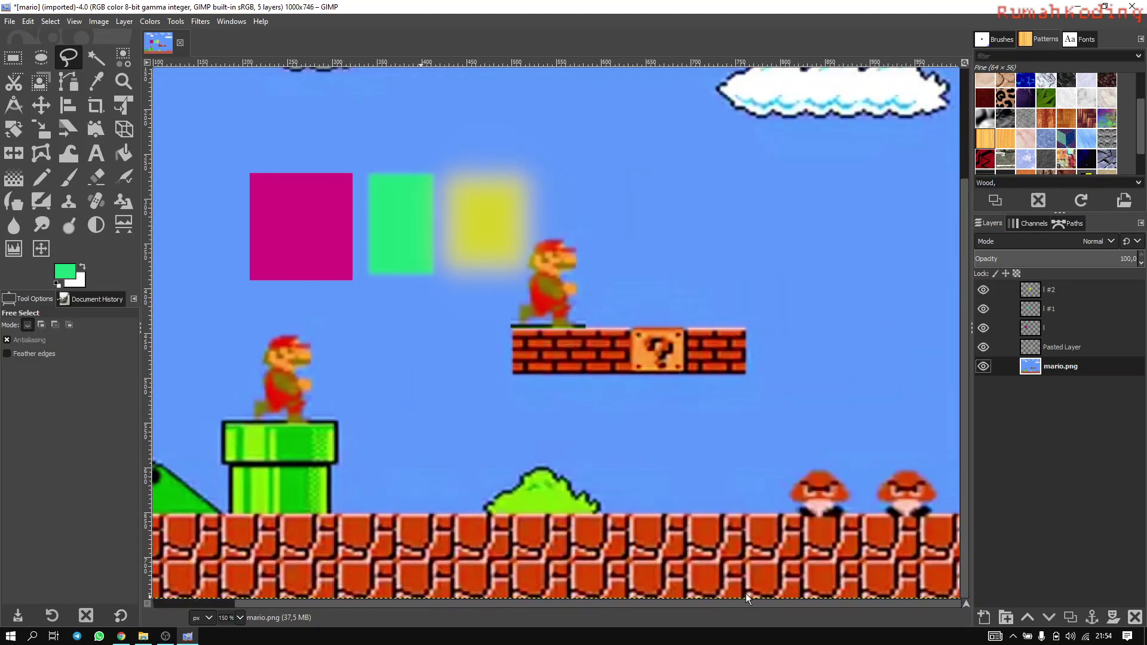
{"action": "scroll", "coordinate": [824, 507], "scroll_direction": "up", "scroll_amount": 5}
{"action": "scroll", "coordinate": [827, 507], "scroll_direction": "down", "scroll_amount": 5}
{"action": "scroll", "coordinate": [840, 520], "scroll_direction": "up", "scroll_amount": 5, "text": "ctrl"}
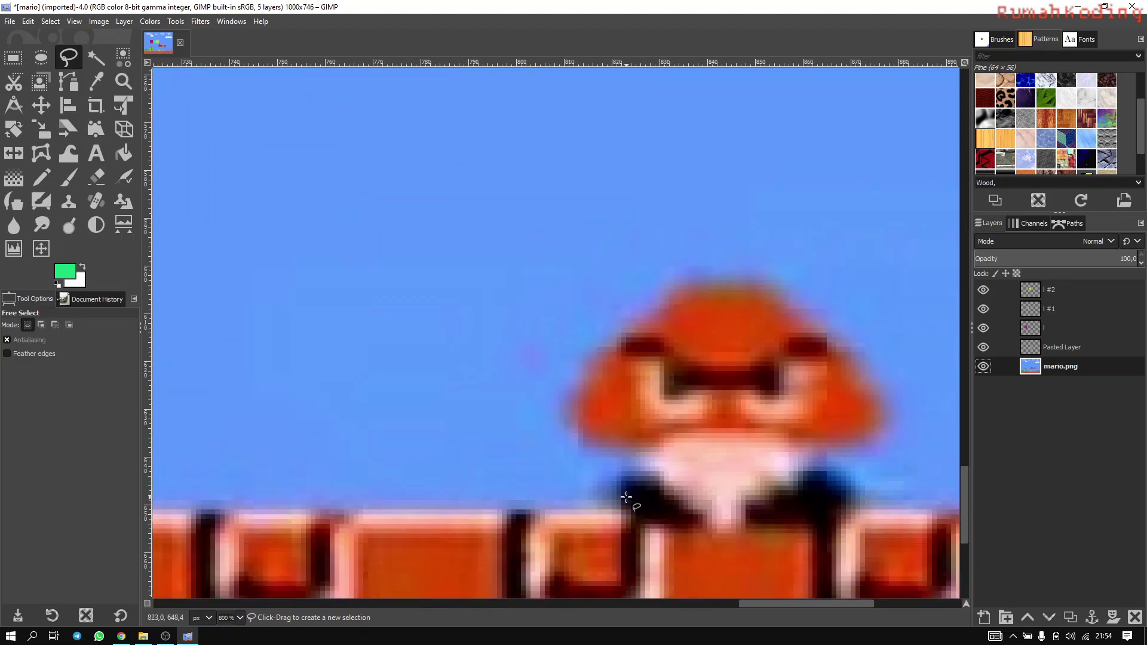
{"action": "left_click", "coordinate": [608, 509]}
{"action": "left_click", "coordinate": [608, 480]}
{"action": "left_click", "coordinate": [637, 472]}
{"action": "left_click", "coordinate": [630, 457]}
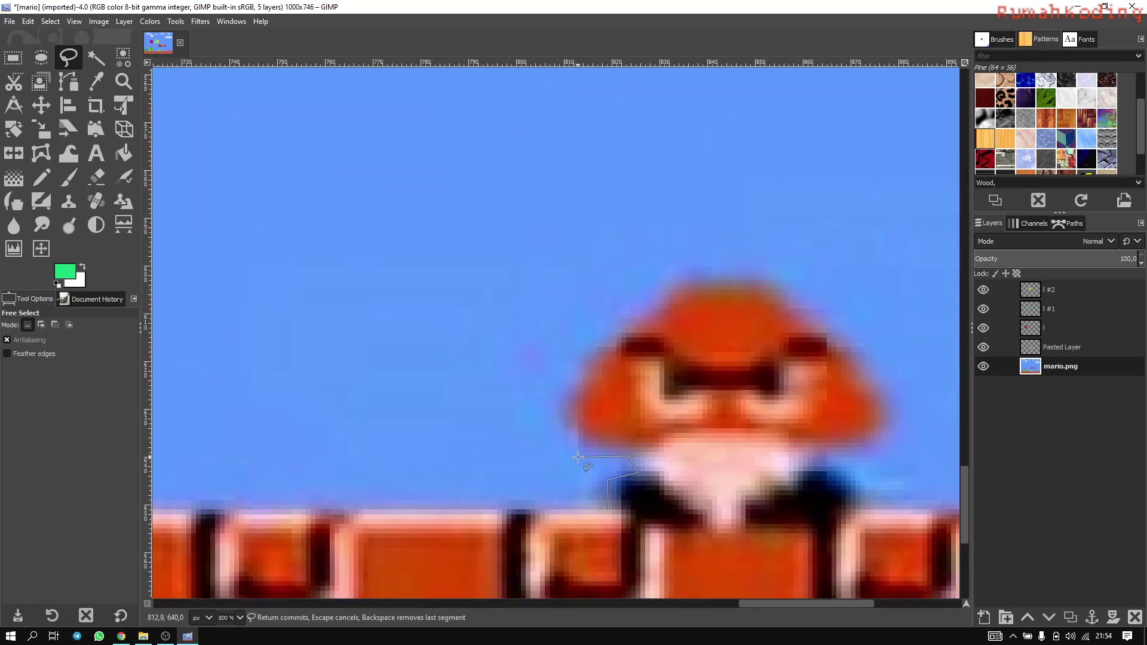
{"action": "left_click", "coordinate": [578, 457]}
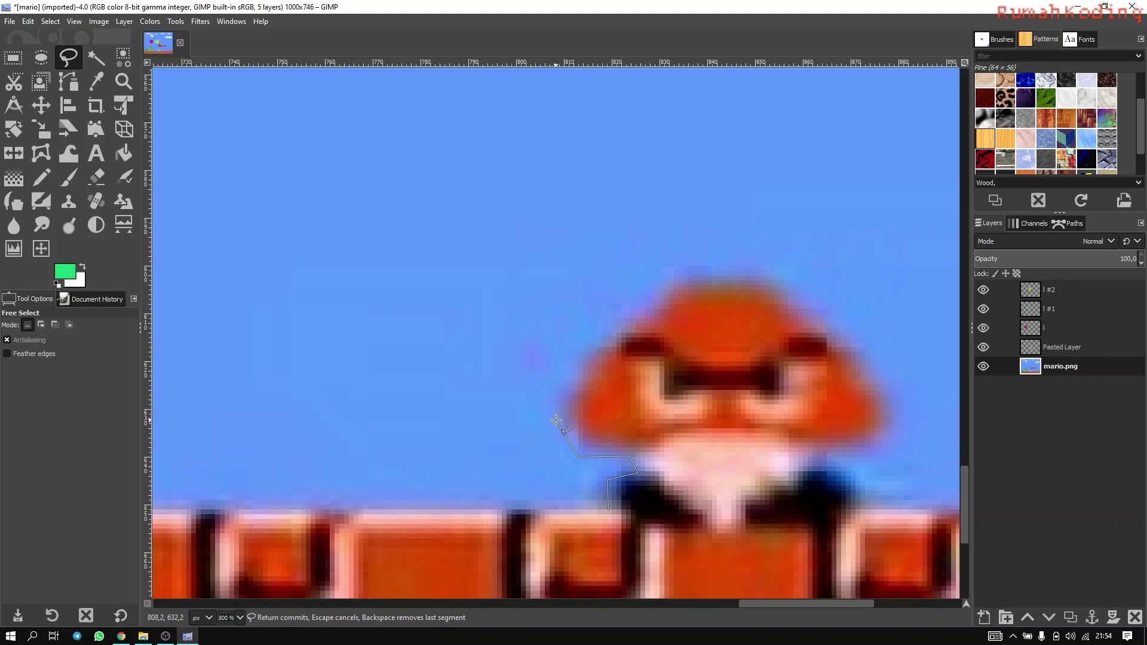
{"action": "left_click", "coordinate": [589, 349]}
{"action": "left_click", "coordinate": [886, 446]}
{"action": "left_click", "coordinate": [868, 458]}
{"action": "left_click", "coordinate": [859, 479]}
{"action": "left_click", "coordinate": [862, 504]}
{"action": "left_click", "coordinate": [842, 524]}
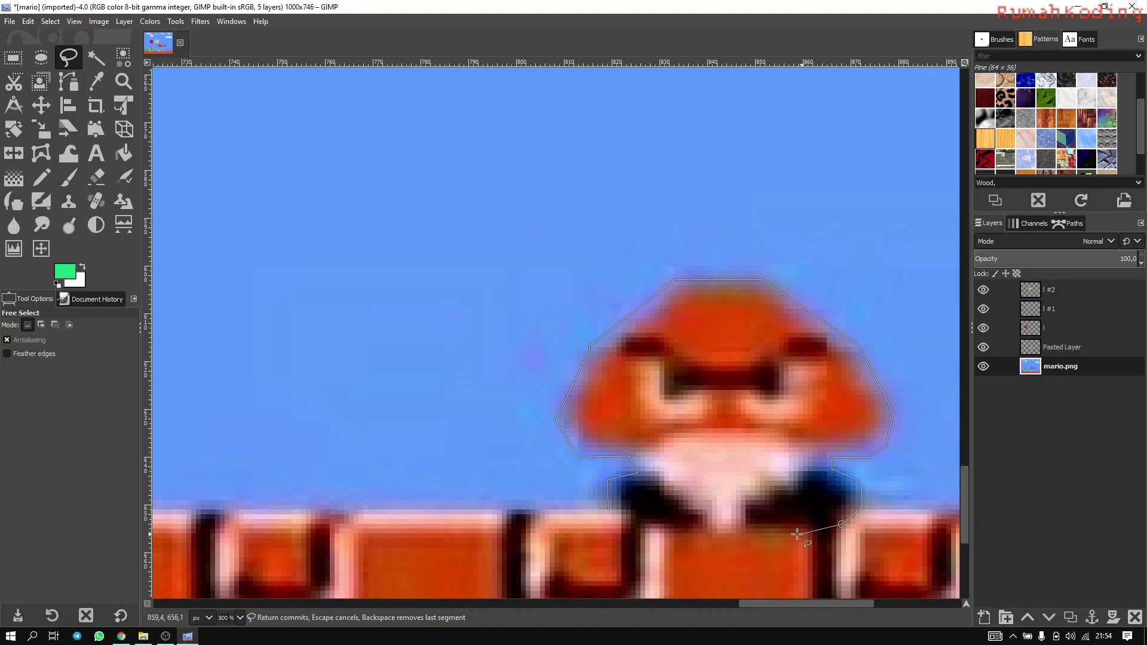
{"action": "left_click", "coordinate": [685, 529]}
{"action": "left_click", "coordinate": [636, 528]}
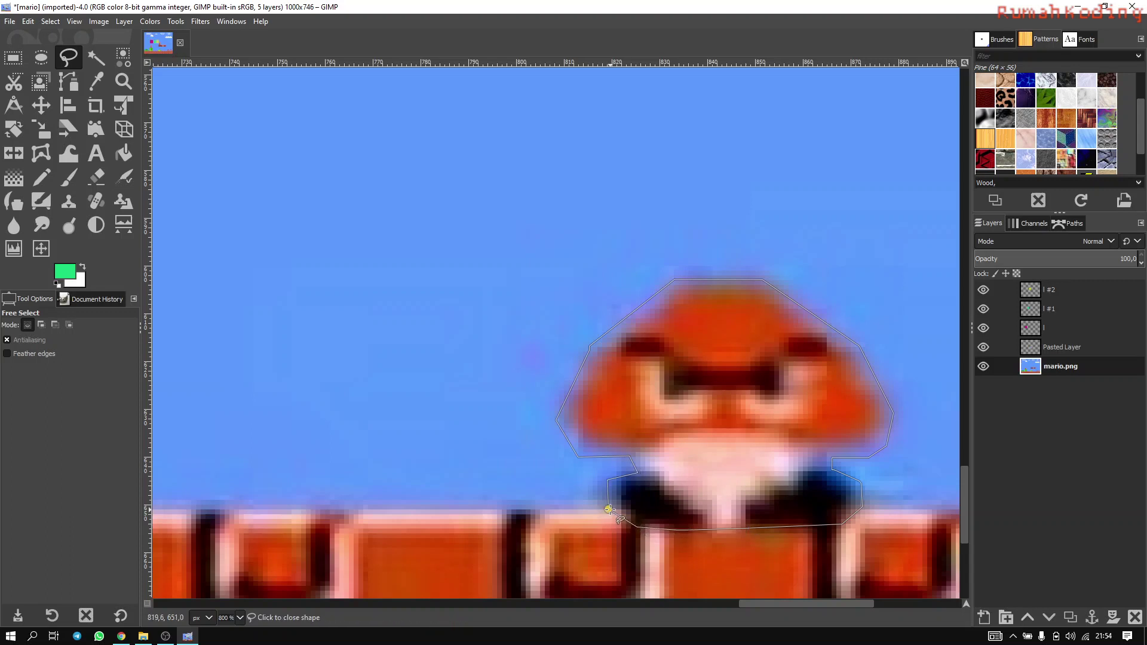
{"action": "left_click", "coordinate": [609, 509]}
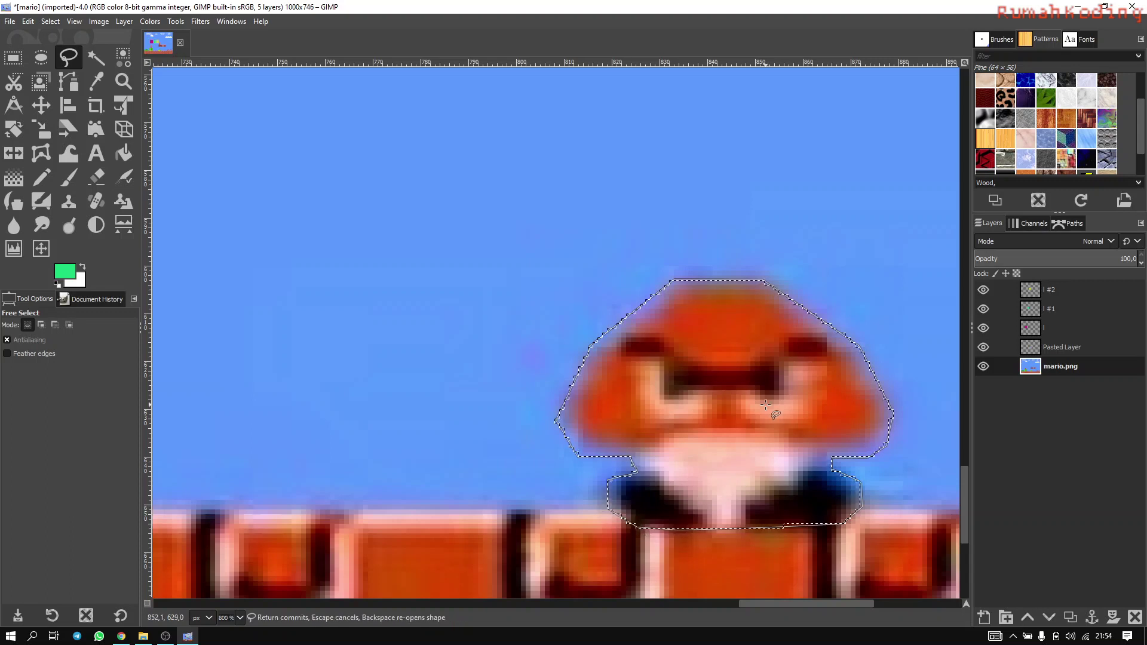
Cut the outlined Goomba from the mario.png layer, try Alpha to Selection on that layer, and undo both operations
{"action": "right_click", "coordinate": [682, 378]}
{"action": "mouse_move", "coordinate": [718, 410]}
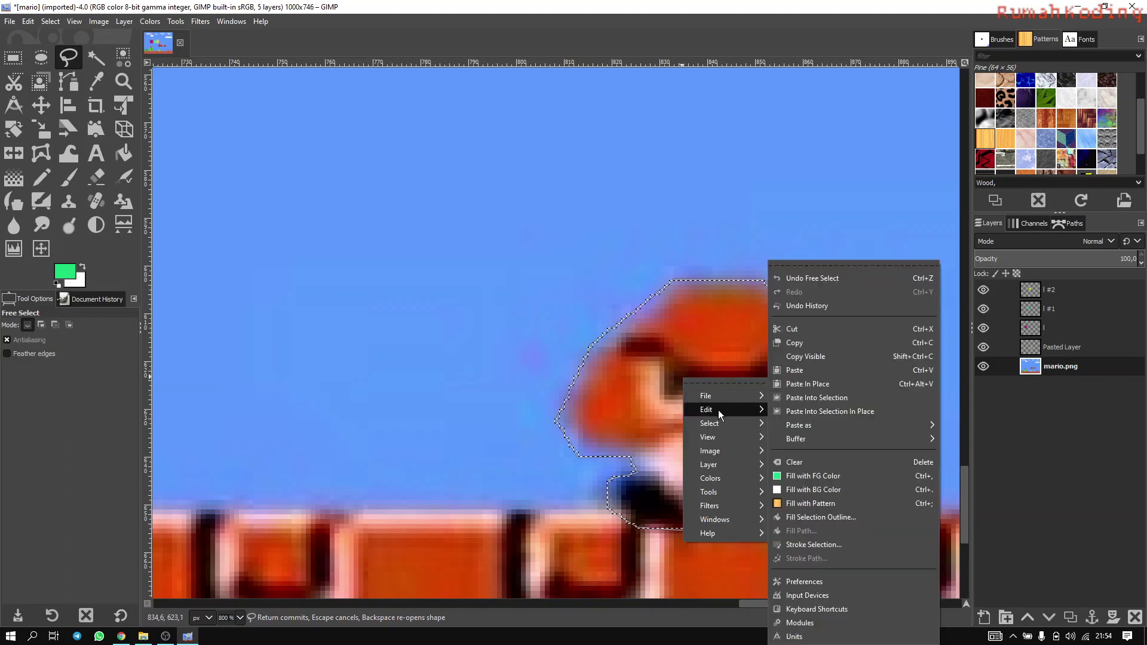
{"action": "left_click", "coordinate": [810, 329]}
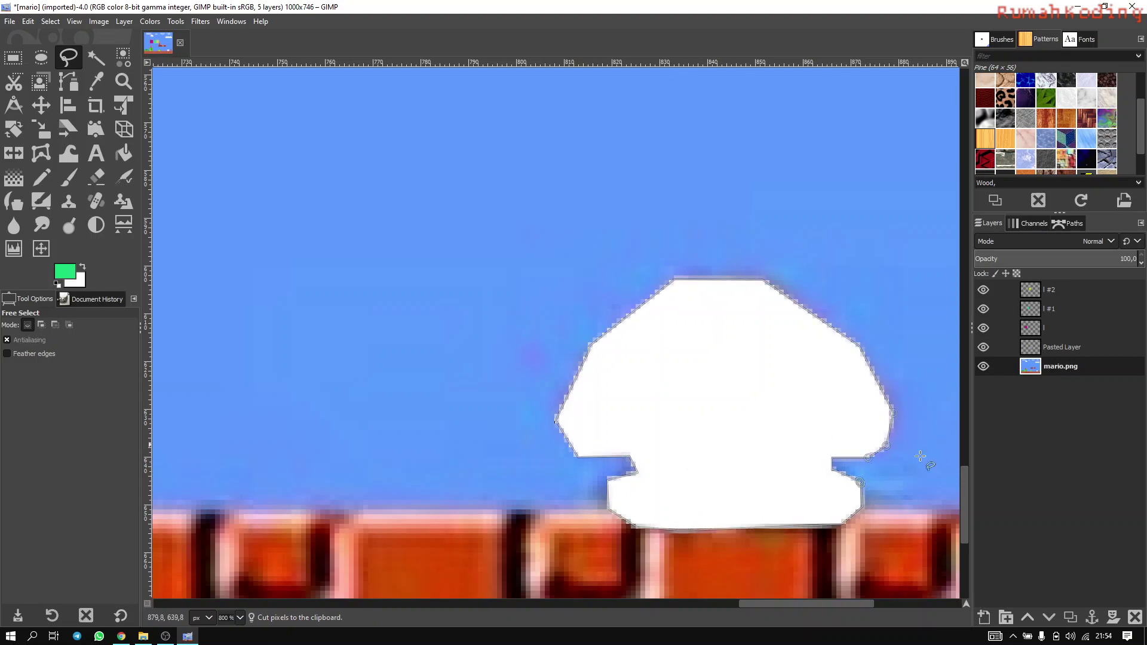
{"action": "right_click", "coordinate": [1057, 366]}
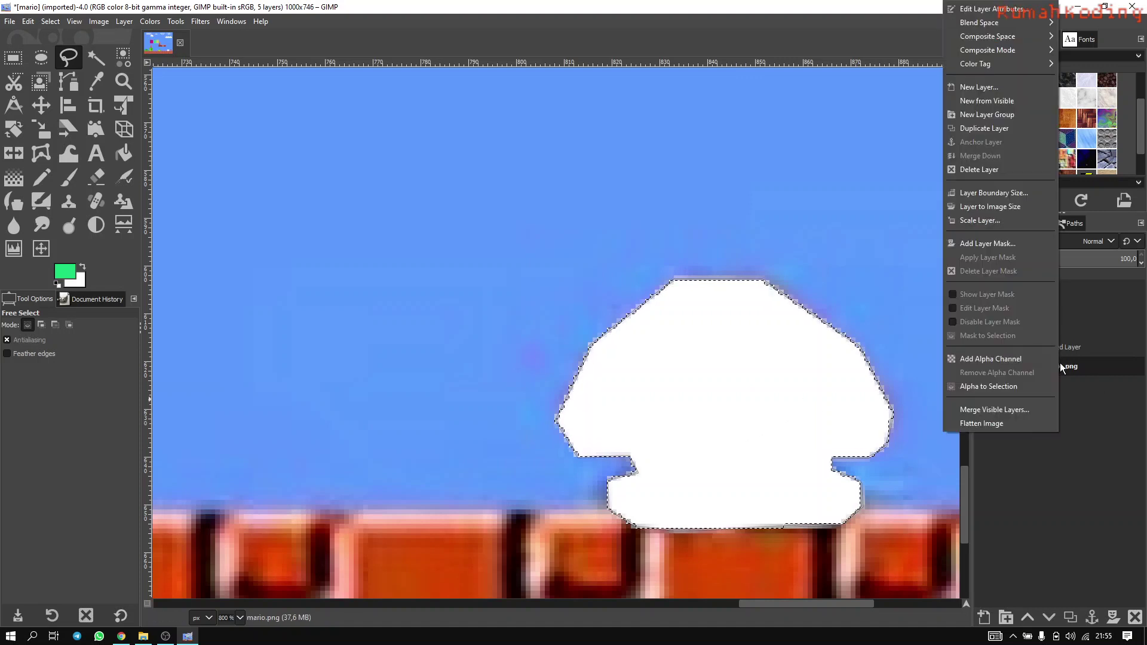
{"action": "left_click", "coordinate": [1002, 385]}
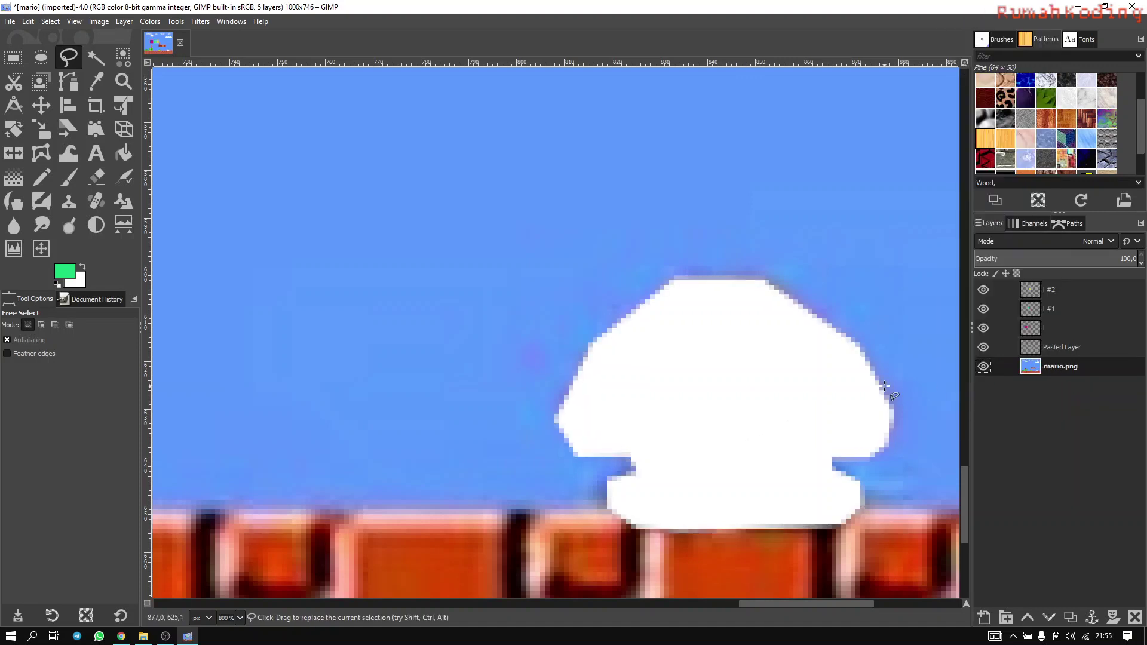
{"action": "key", "text": "ctrl+z"}
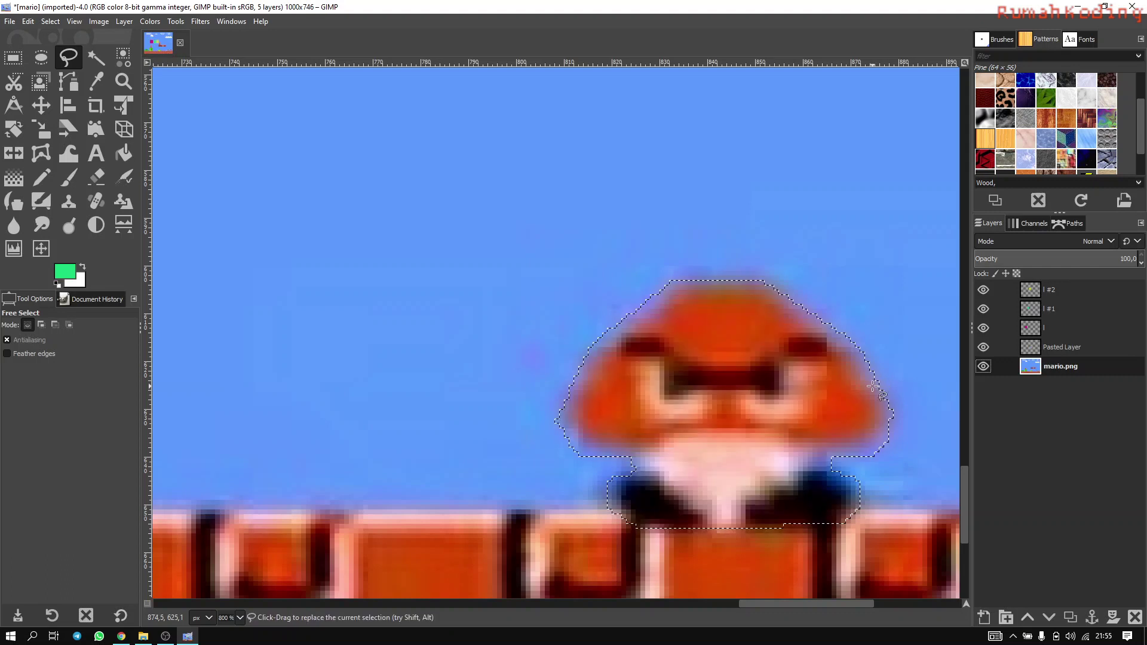
Add an alpha channel to the mario.png layer and undo the addition
{"action": "right_click", "coordinate": [1067, 369]}
{"action": "left_click", "coordinate": [1004, 360]}
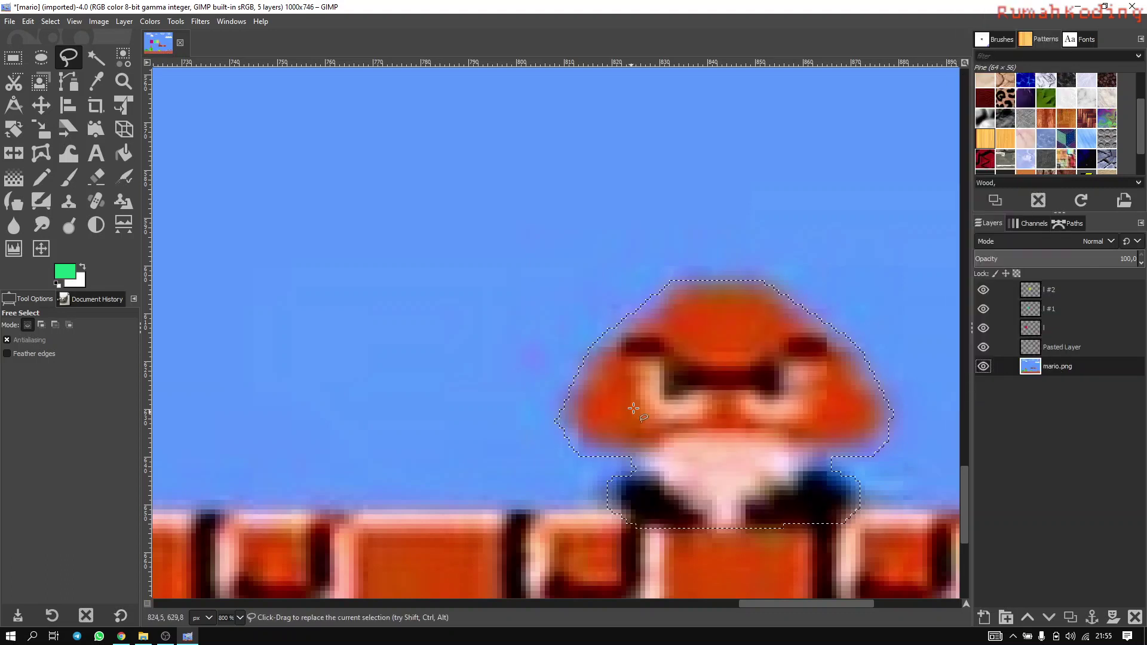
{"action": "key", "text": "ctrl+z"}
Cut the selected Goomba from the mario.png layer without an alpha channel, and undo the cut
{"action": "right_click", "coordinate": [675, 383]}
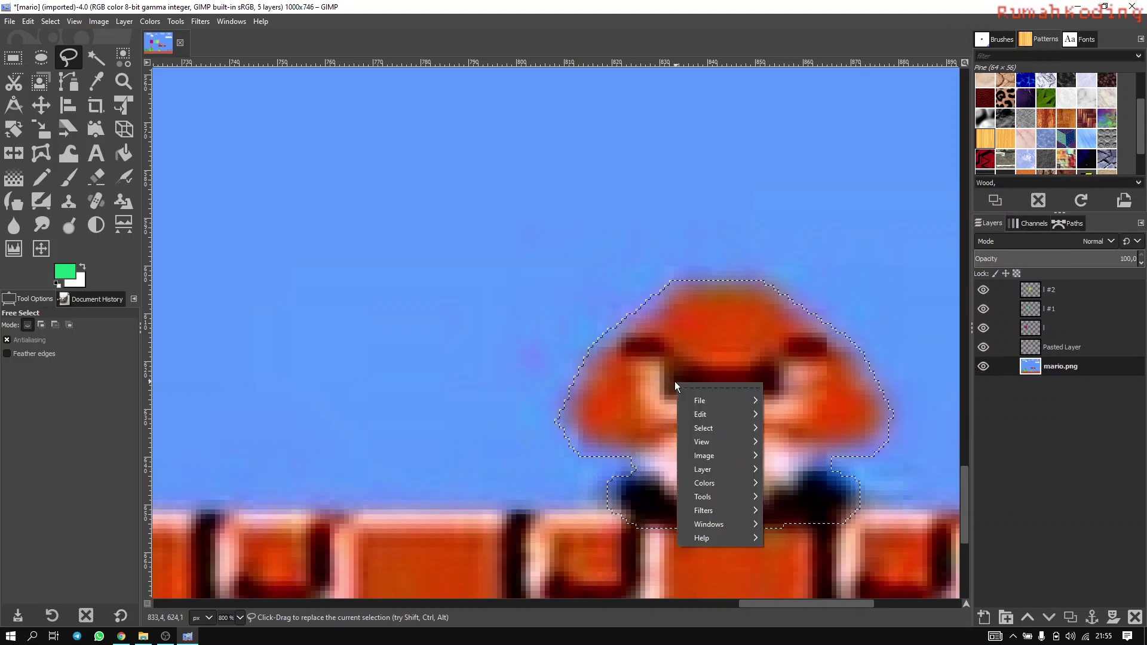
{"action": "mouse_move", "coordinate": [726, 414]}
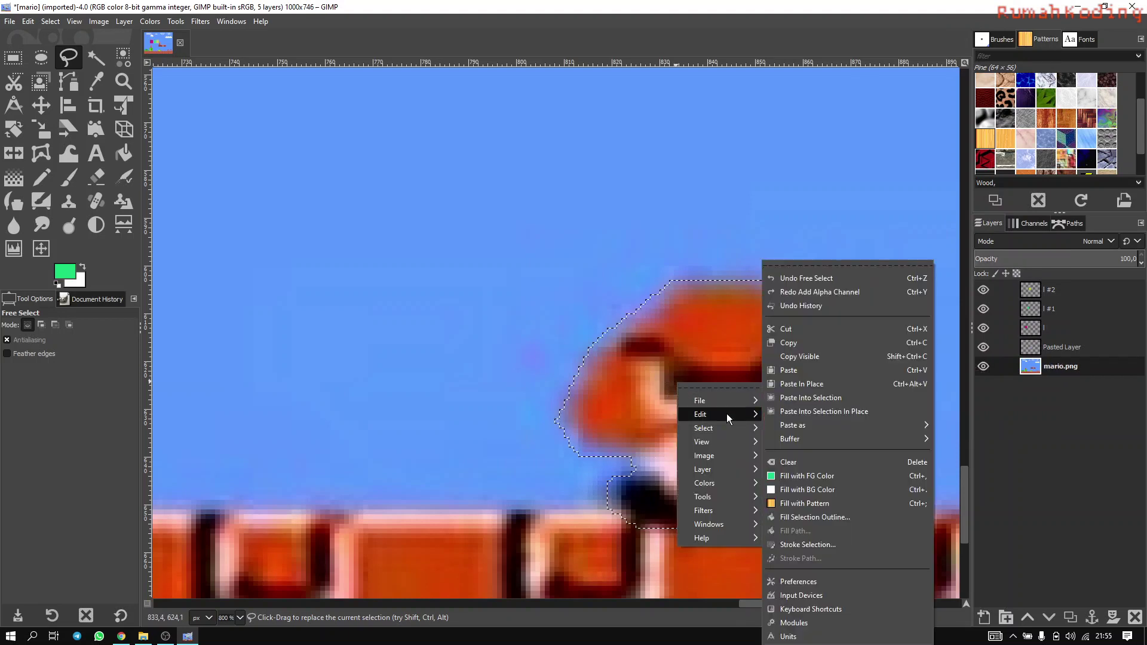
{"action": "left_click", "coordinate": [815, 330]}
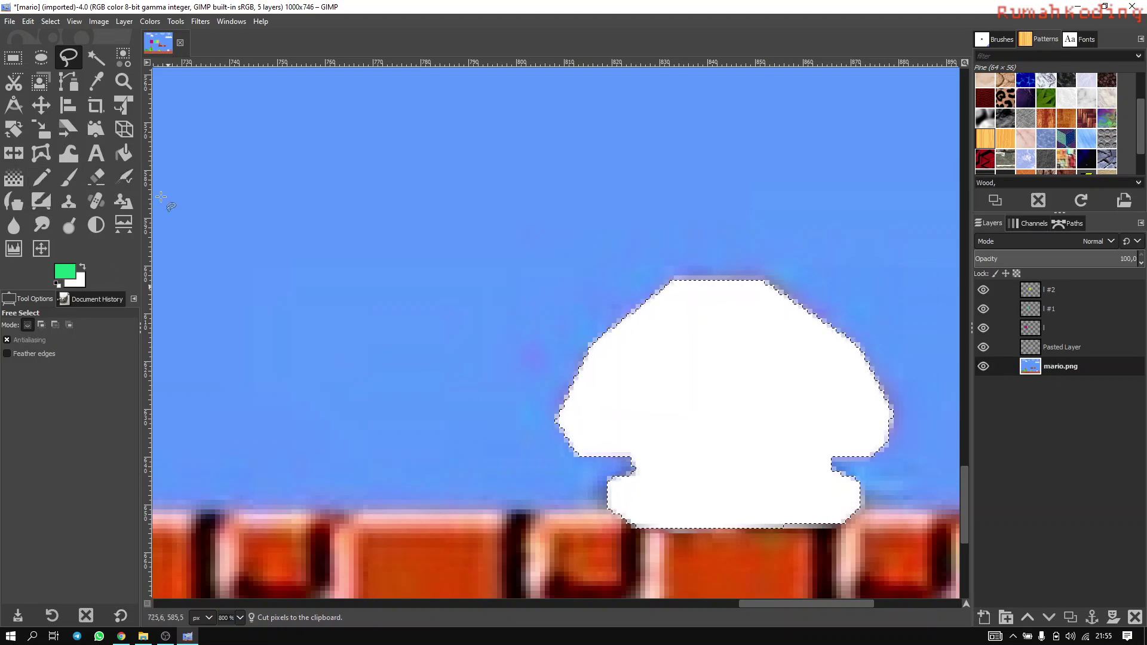
{"action": "left_click", "coordinate": [728, 378]}
{"action": "key", "text": "ctrl+z"}
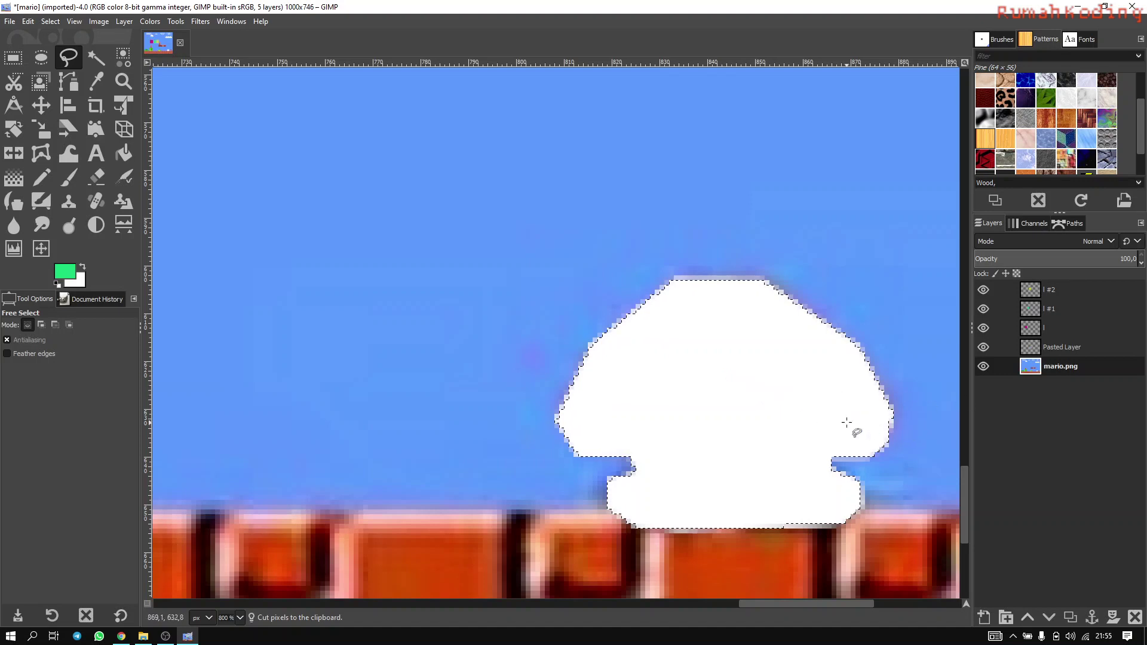
{"action": "key", "text": "ctrl+z"}
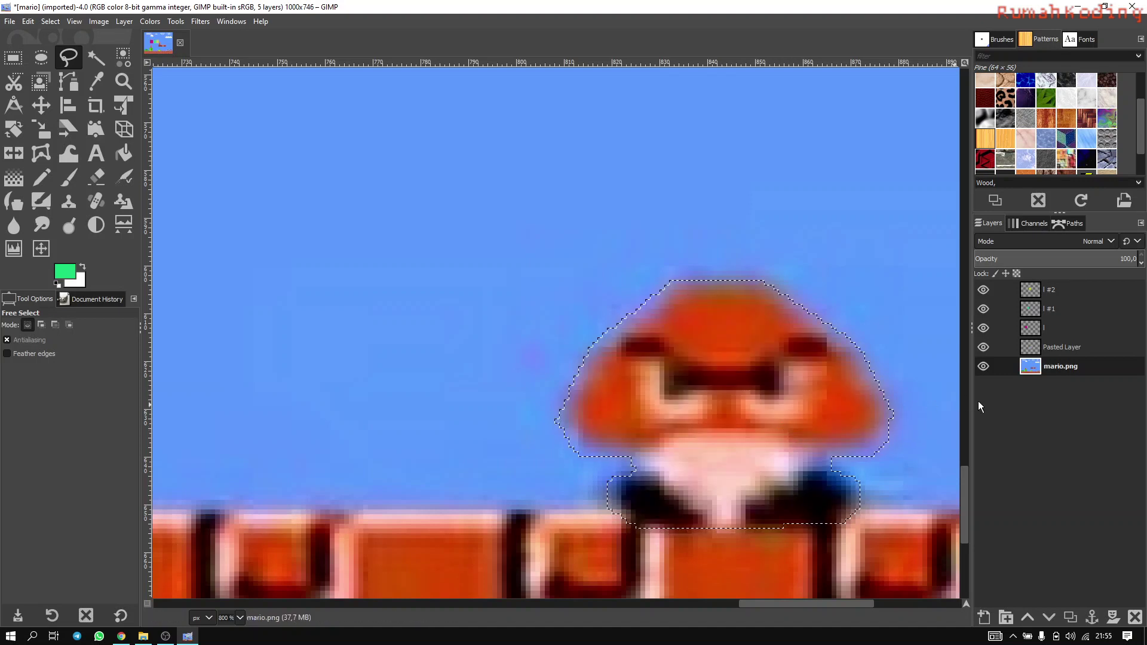
Add an alpha channel to the mario.png layer and cut the selected Goomba out of it
{"action": "right_click", "coordinate": [1048, 367]}
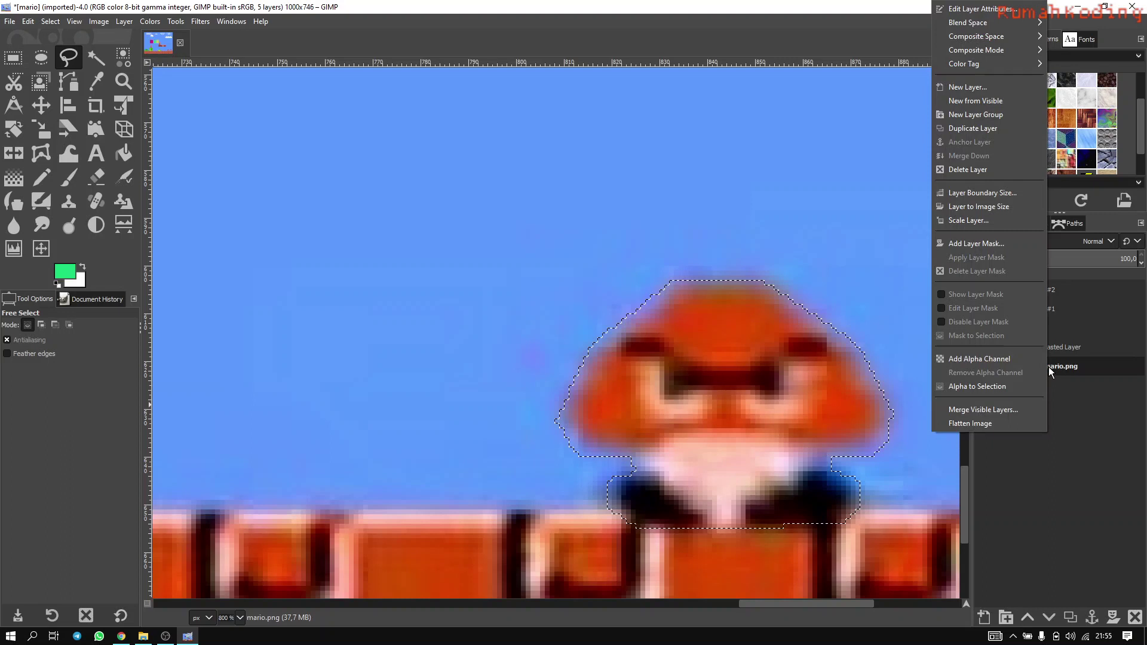
{"action": "left_click", "coordinate": [993, 354]}
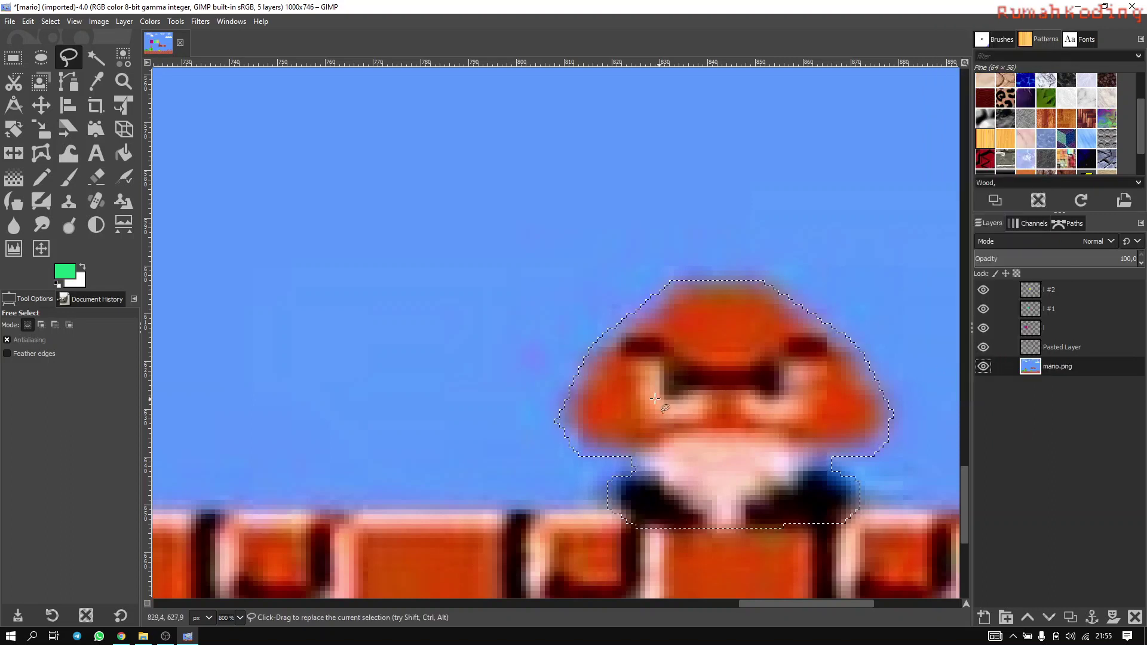
{"action": "right_click", "coordinate": [669, 388]}
{"action": "mouse_move", "coordinate": [716, 421]}
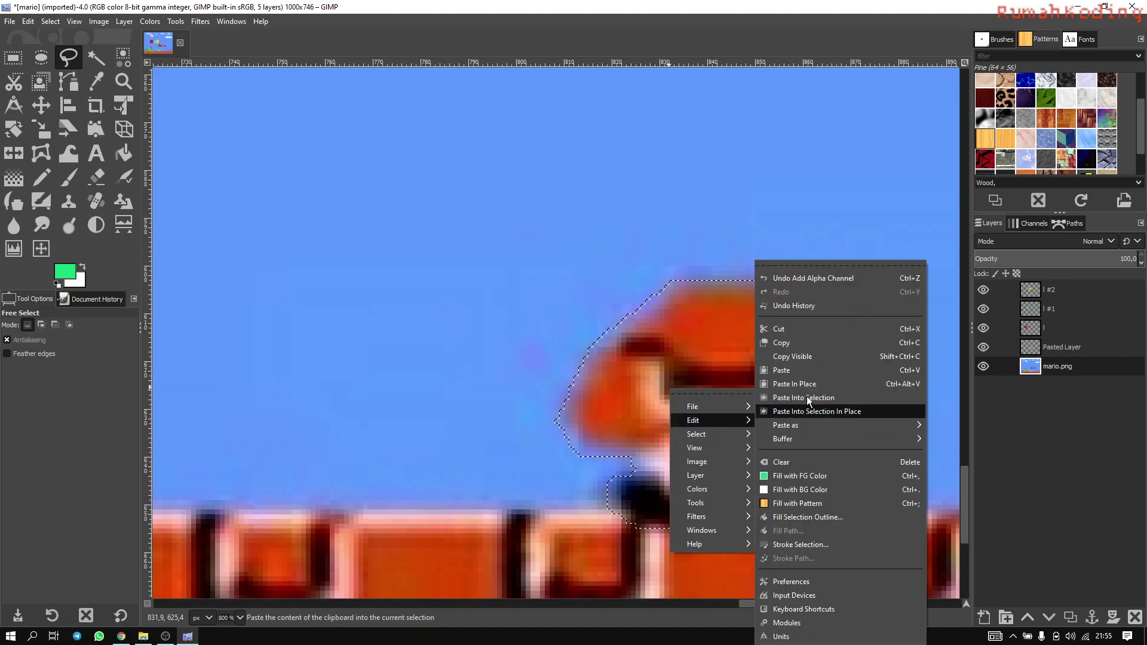
{"action": "left_click", "coordinate": [794, 326]}
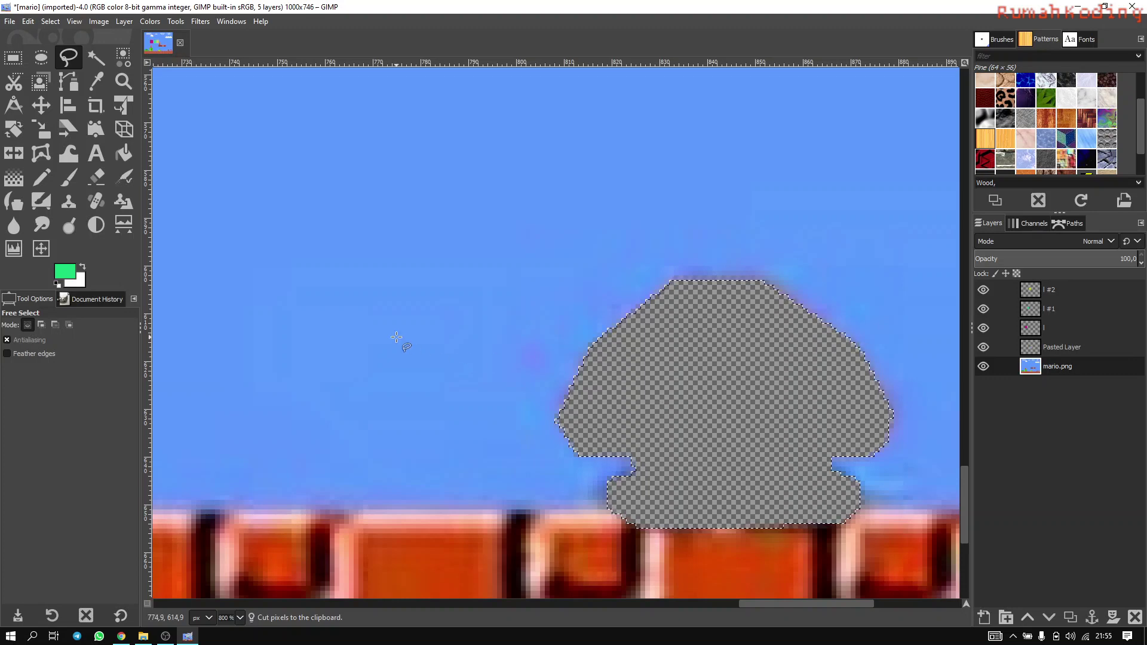
Clear the selection around the transparent Goomba cutout
{"action": "scroll", "coordinate": [397, 341], "scroll_direction": "down", "scroll_amount": 3}
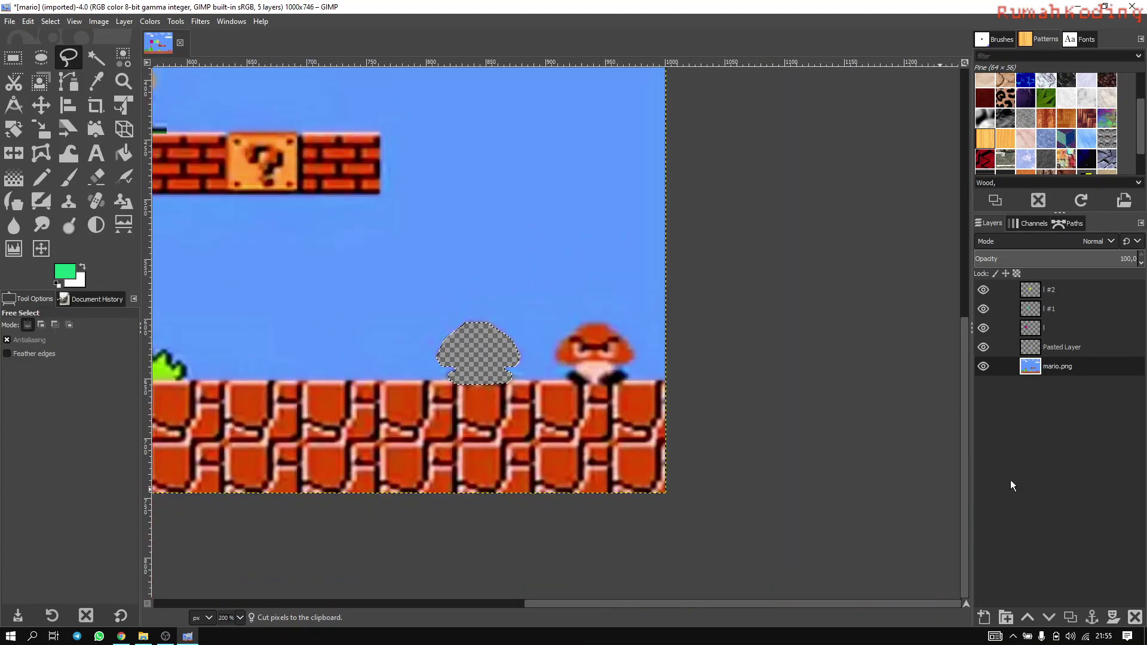
{"action": "right_click", "coordinate": [270, 273]}
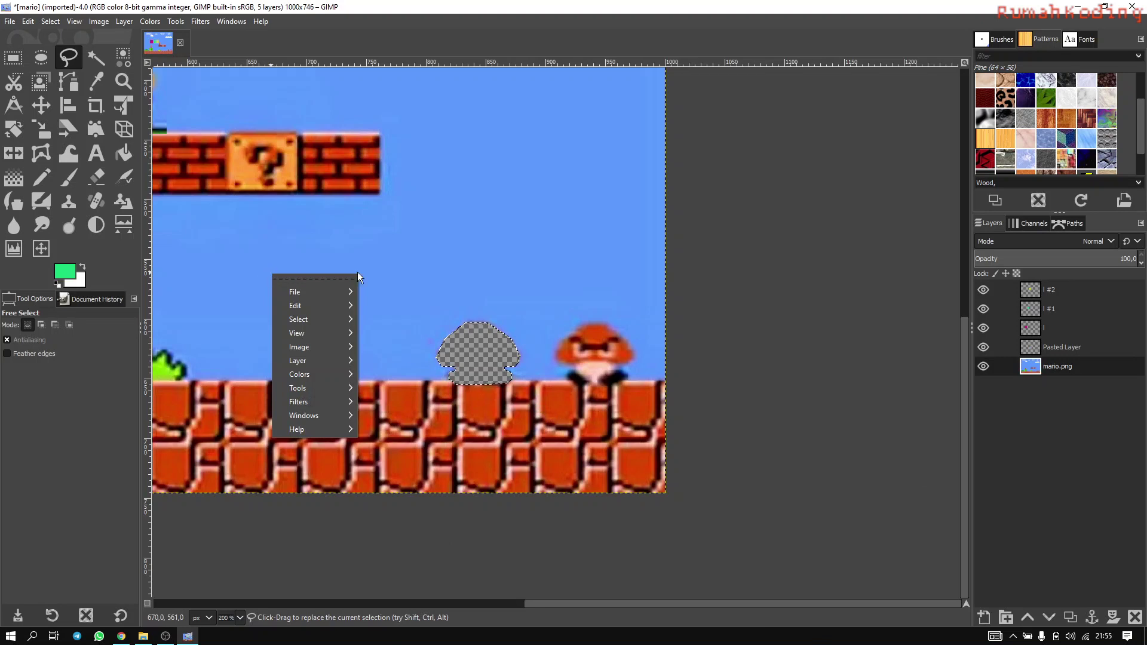
{"action": "key", "text": "Escape"}
{"action": "key", "text": "ctrl+shift"}
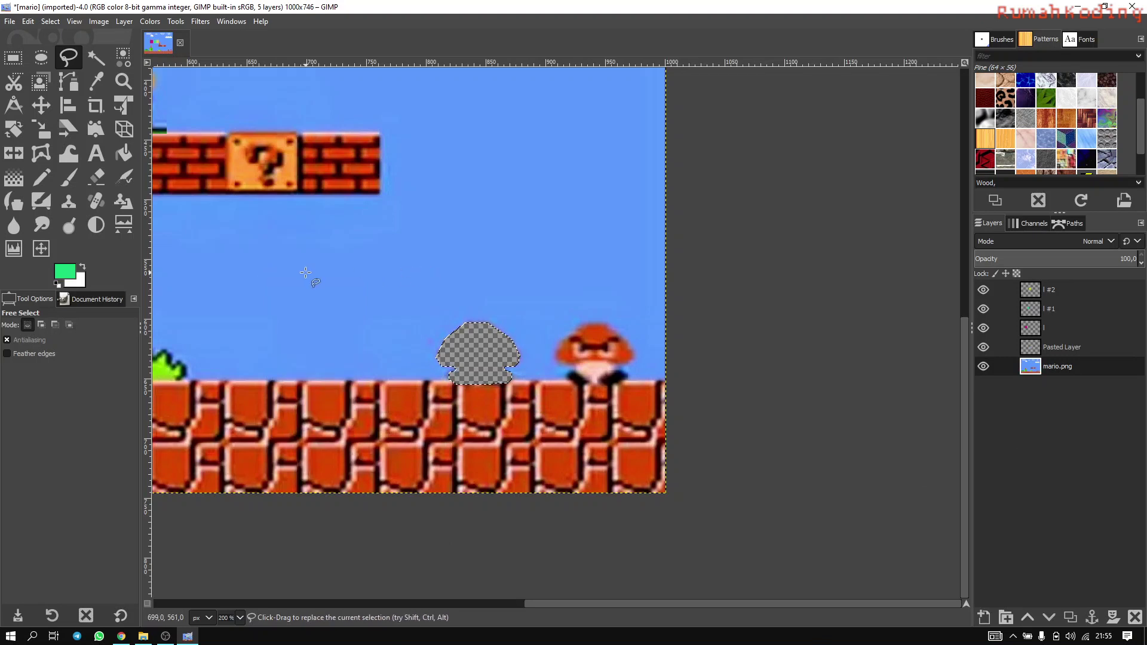
{"action": "key", "text": "ctrl+shift"}
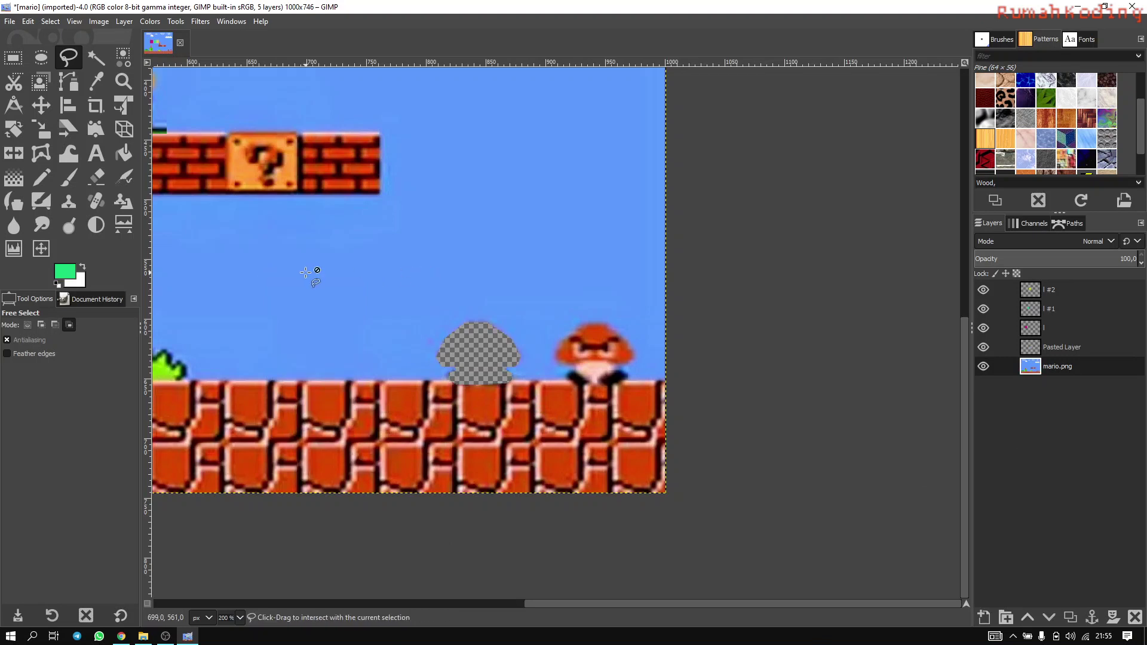
Paste the cut Goomba into the image and convert the floating selection into a new layer
{"action": "right_click", "coordinate": [207, 250]}
{"action": "mouse_move", "coordinate": [267, 282]}
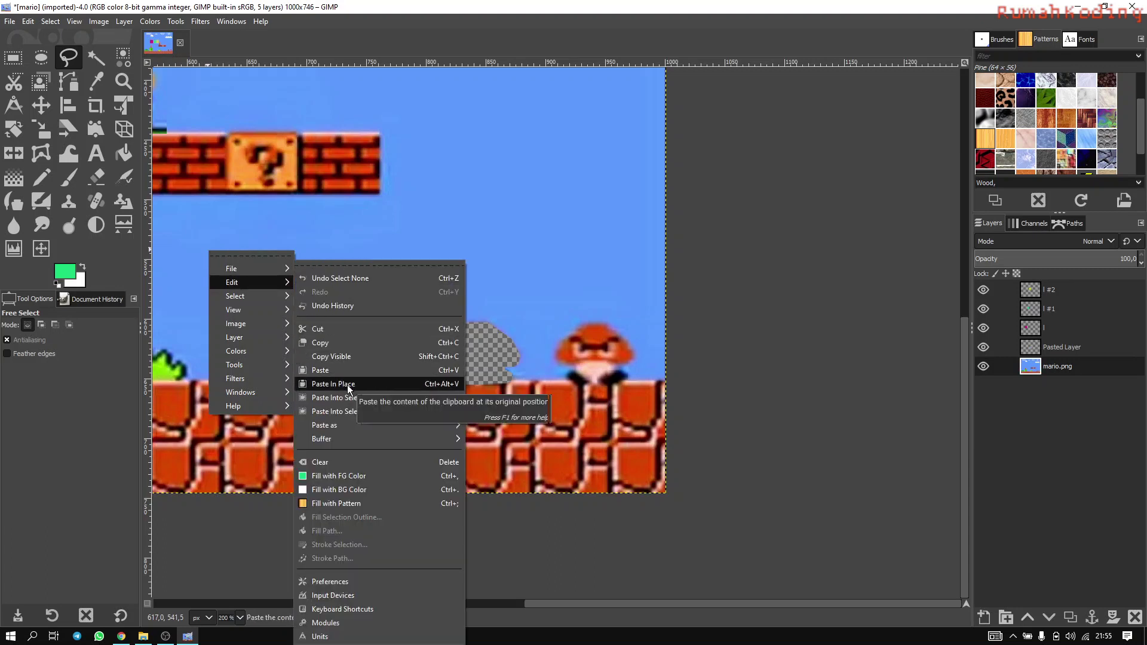
{"action": "left_click", "coordinate": [340, 371]}
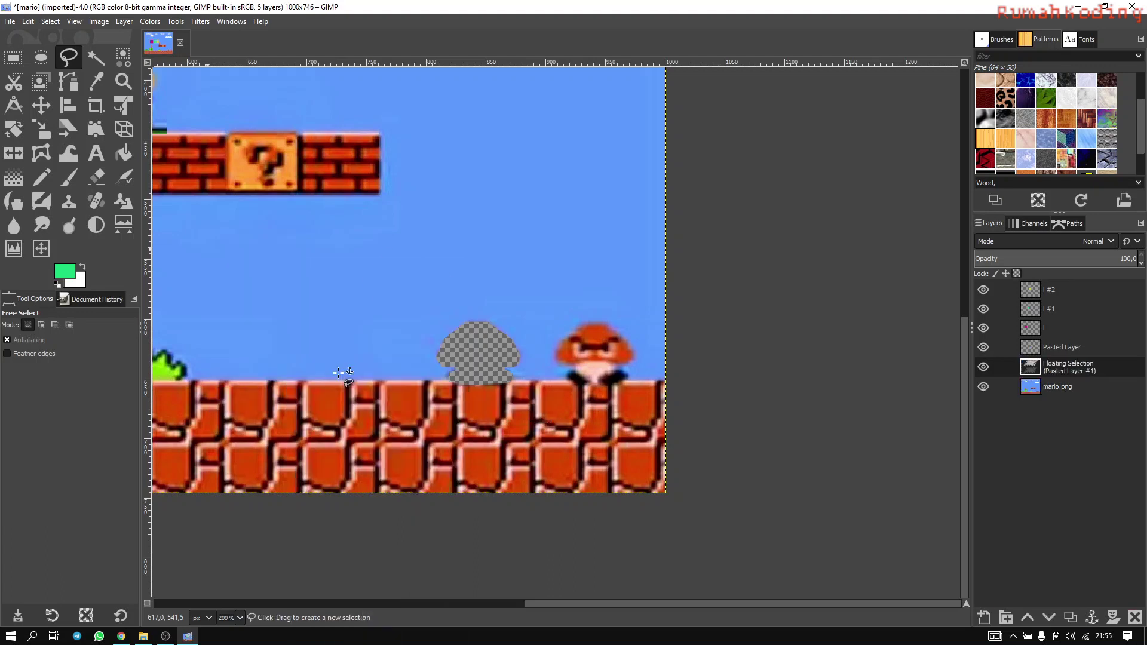
{"action": "left_click", "coordinate": [1070, 368]}
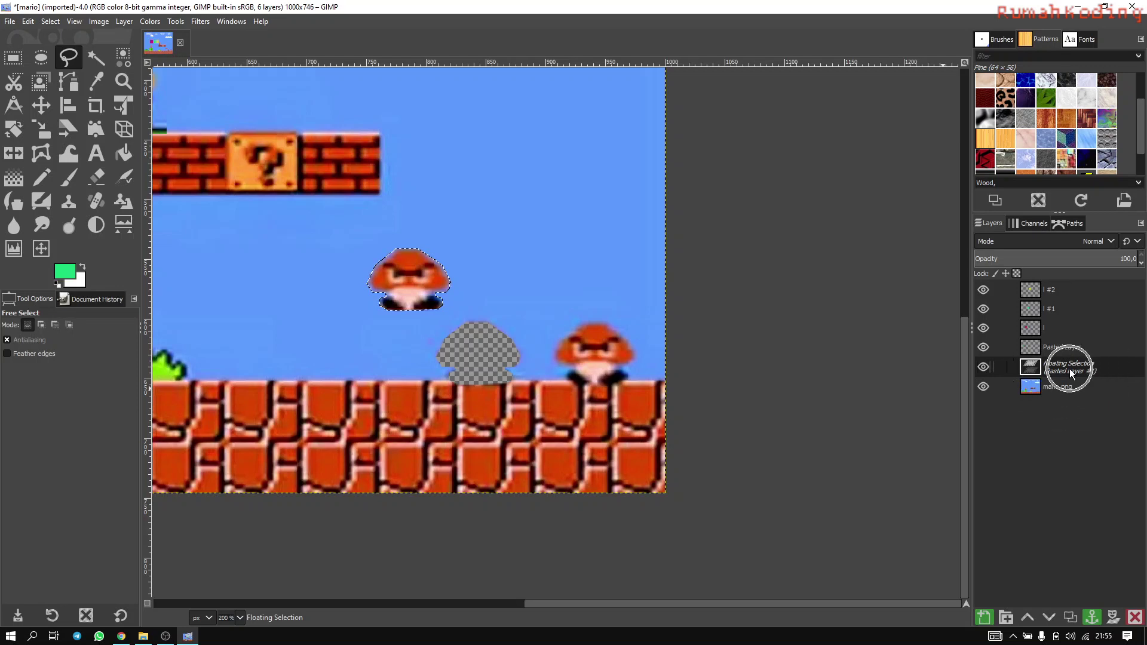
{"action": "left_click", "coordinate": [985, 617]}
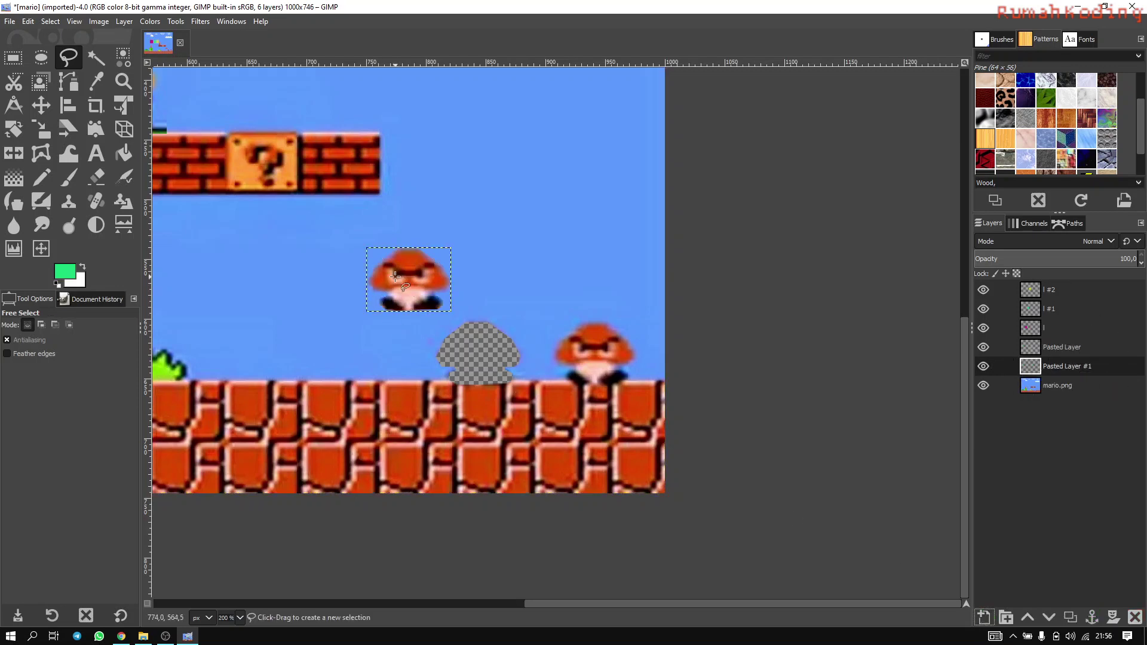
Move the pasted Goomba layer with the Move tool in layer mode down onto the bricks beside the transparent cutout
{"action": "left_click", "coordinate": [41, 106]}
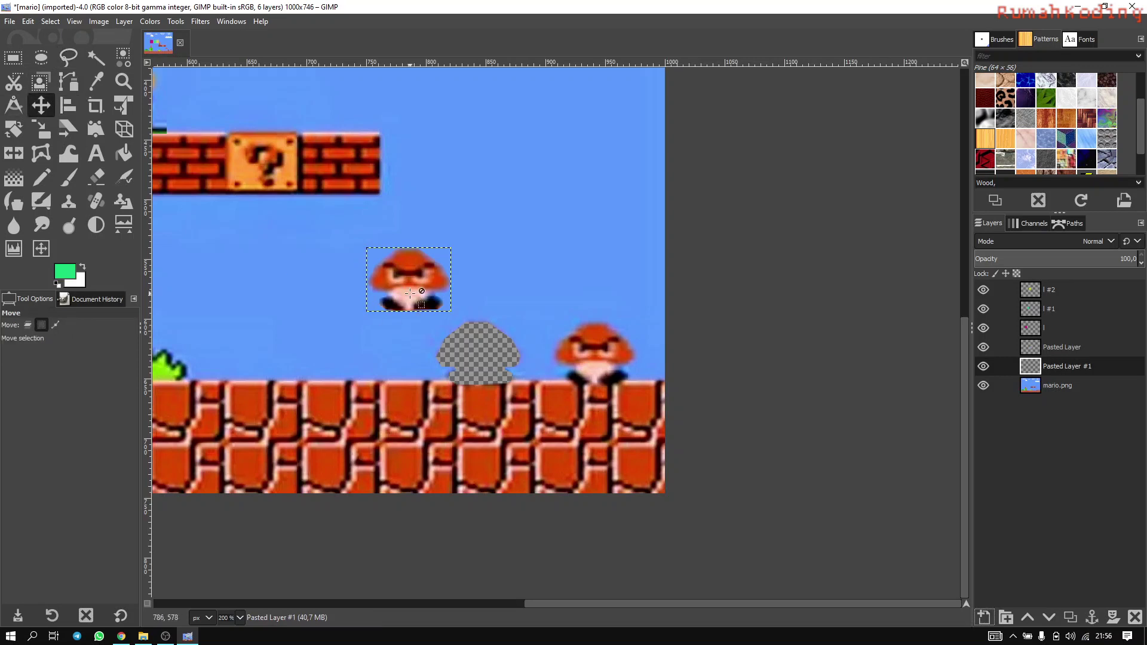
{"action": "left_click", "coordinate": [409, 293]}
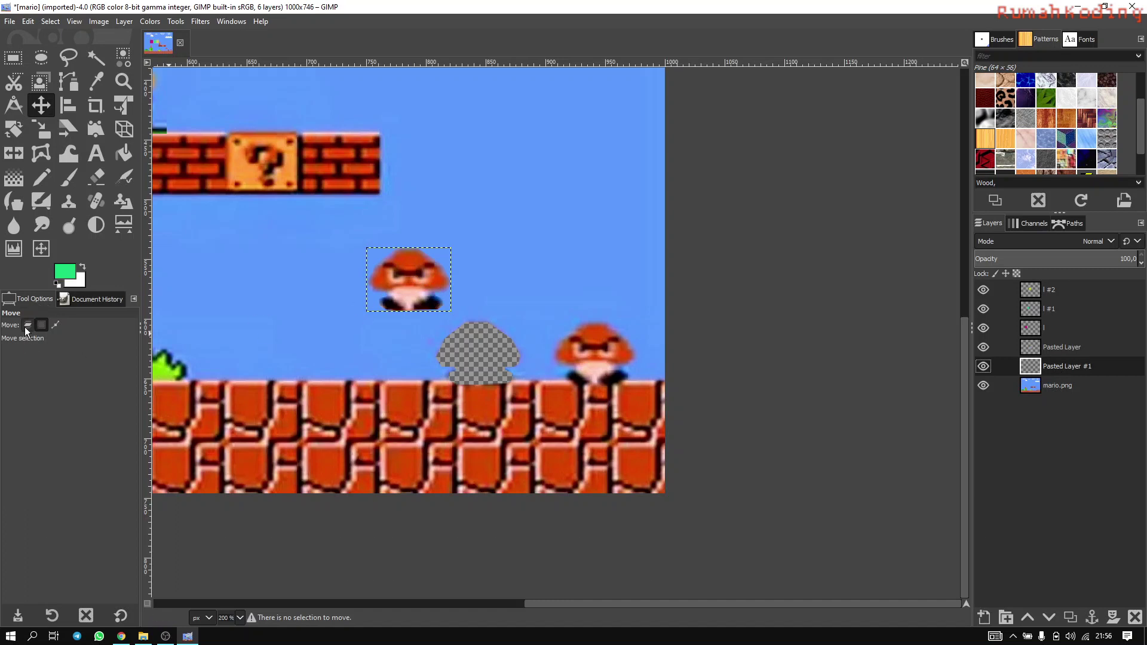
{"action": "left_click", "coordinate": [26, 326]}
{"action": "left_click_drag", "start_coordinate": [410, 278], "coordinate": [307, 349]}
Select the transparent Goomba-shaped cutout on the mario.png layer with Fuzzy Select
{"action": "scroll", "coordinate": [490, 357], "scroll_direction": "up", "scroll_amount": 3}
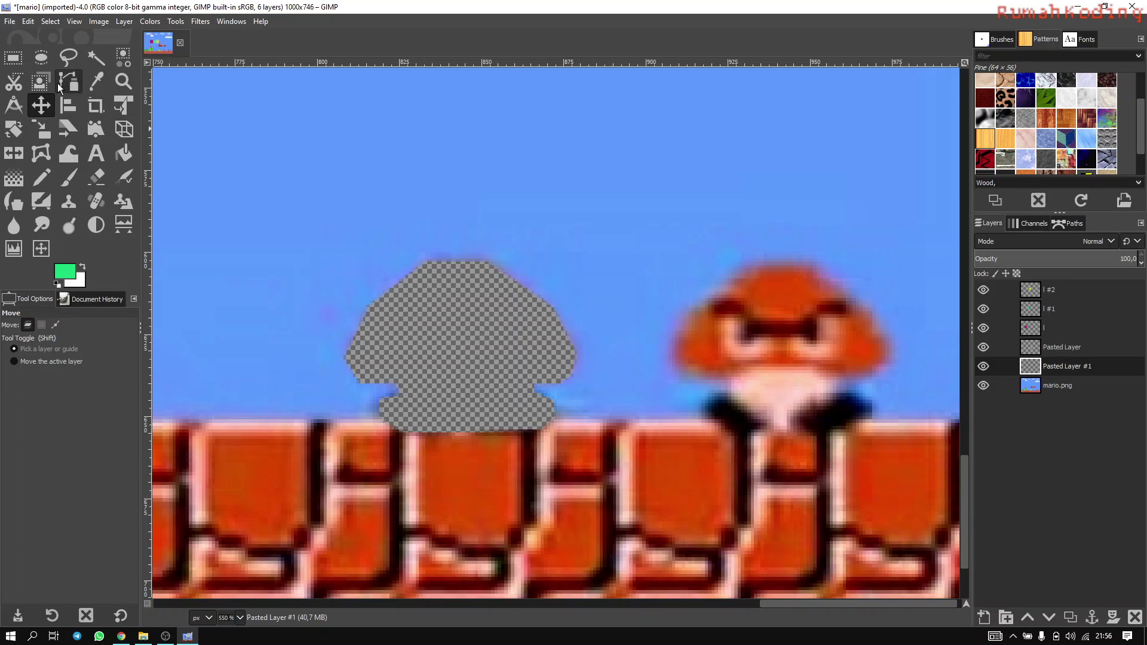
{"action": "left_click", "coordinate": [1064, 386]}
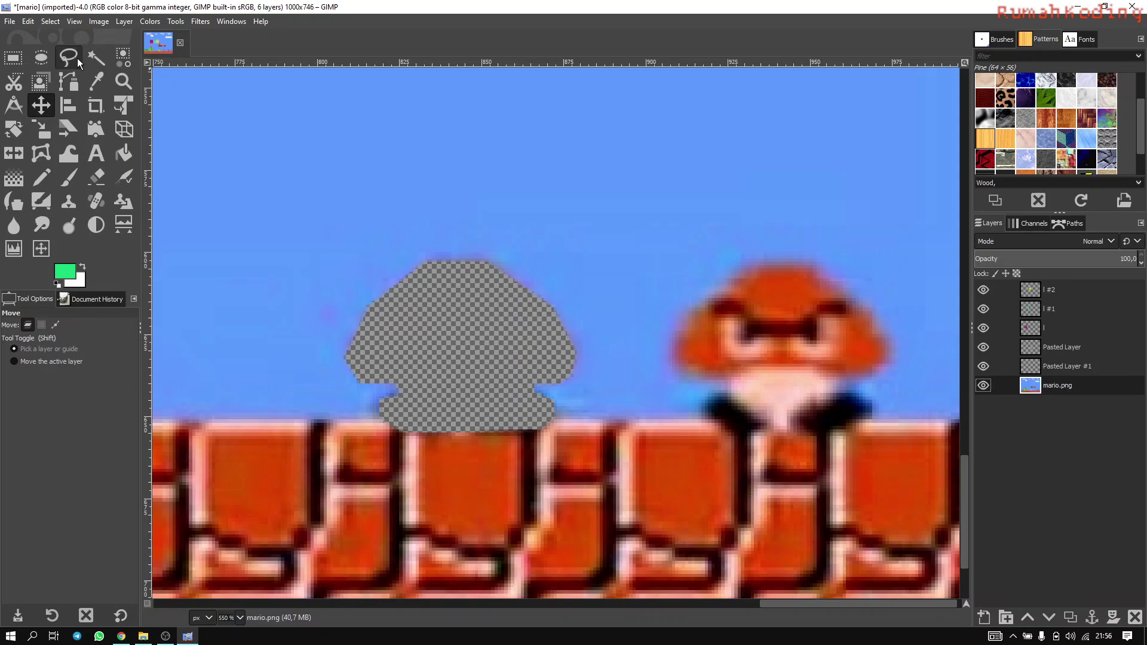
{"action": "left_click", "coordinate": [95, 57]}
{"action": "left_click", "coordinate": [465, 323]}
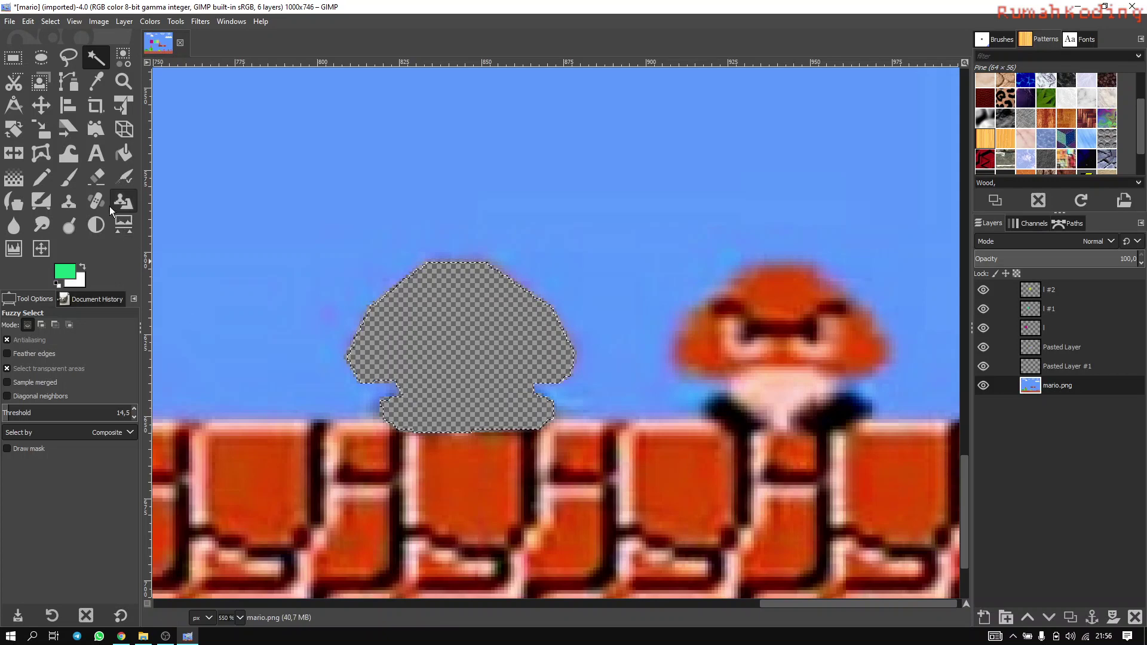
Pick the sky blue from the image as foreground color and bucket-fill the selected cutout with it
{"action": "left_click", "coordinate": [95, 82]}
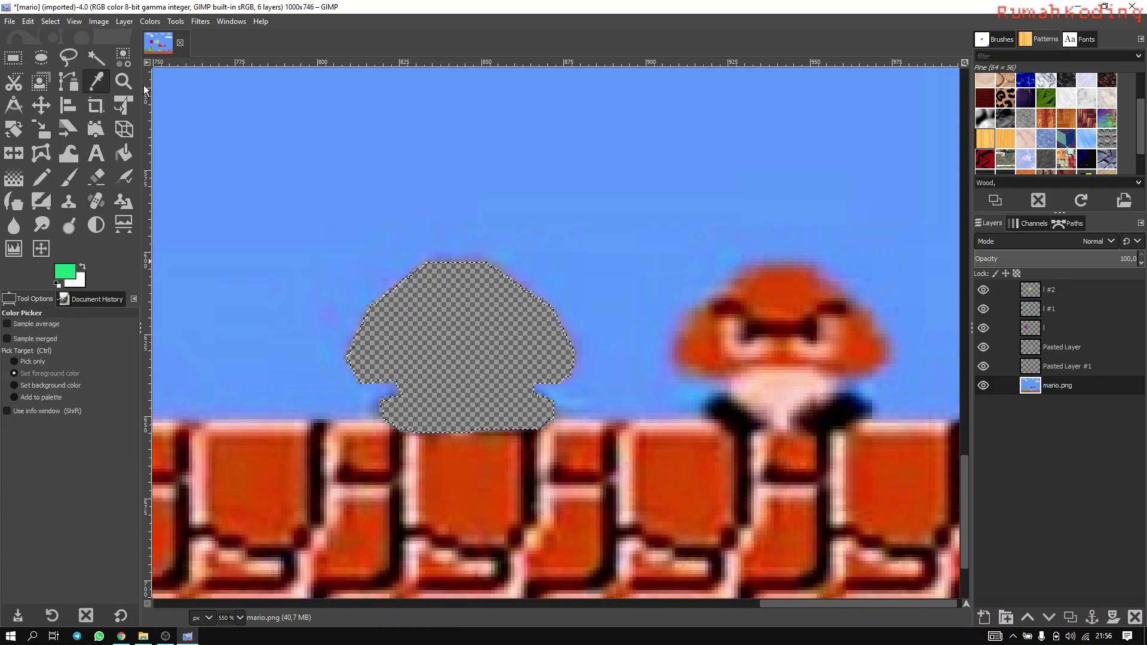
{"action": "left_click", "coordinate": [449, 130]}
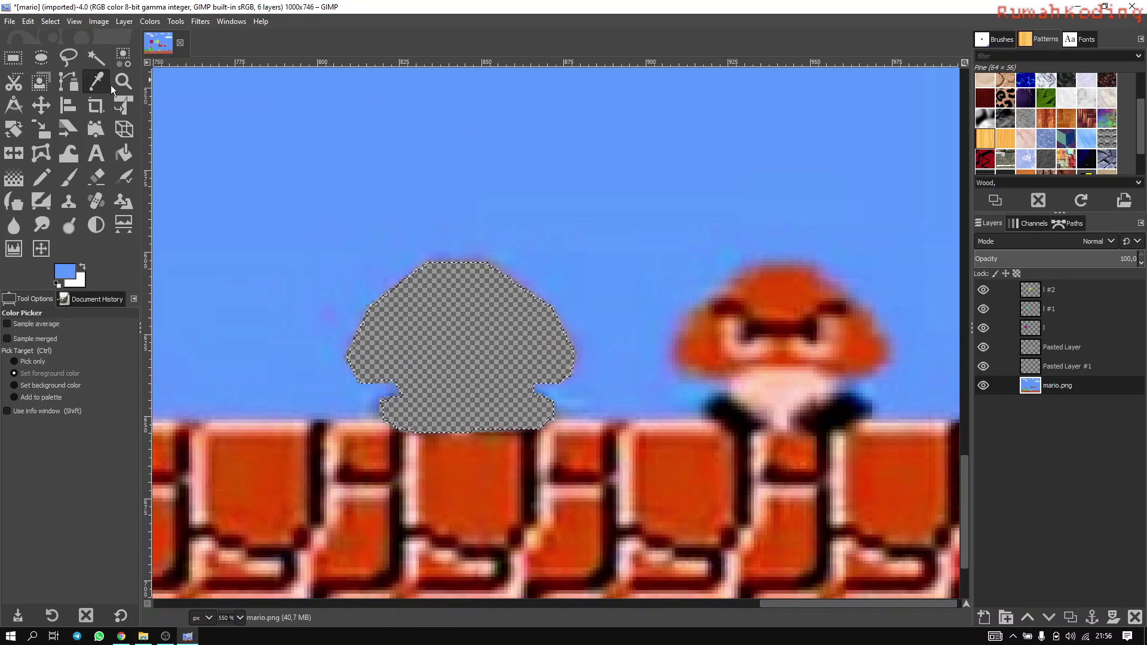
{"action": "left_click", "coordinate": [124, 155]}
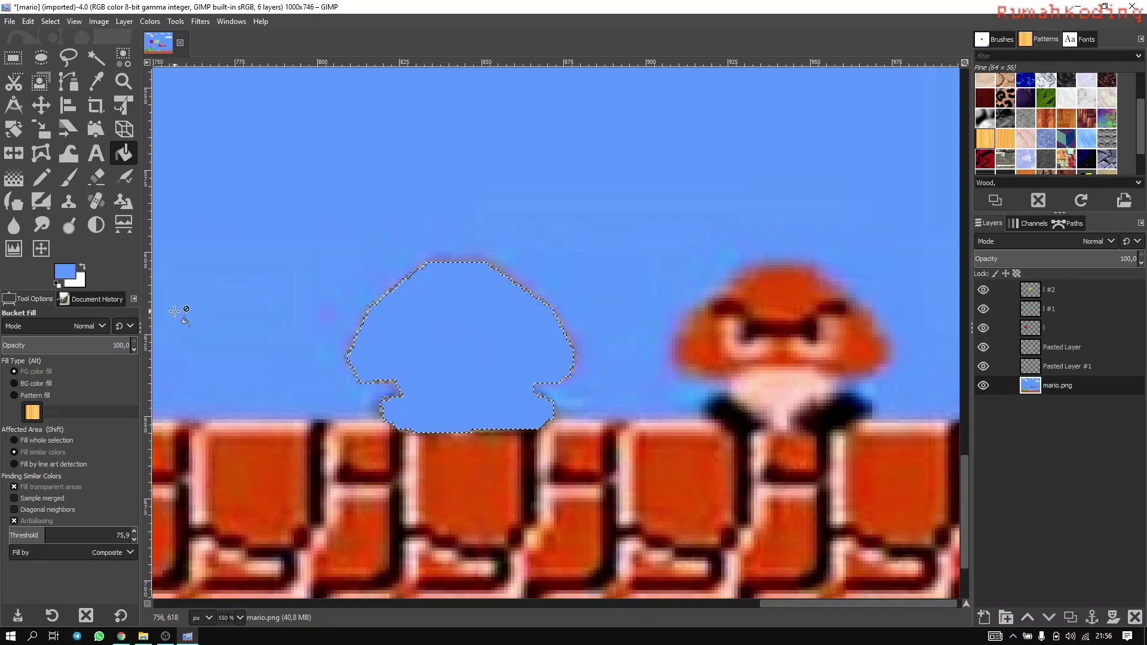
{"action": "scroll", "coordinate": [373, 326], "scroll_direction": "down", "scroll_amount": 3}
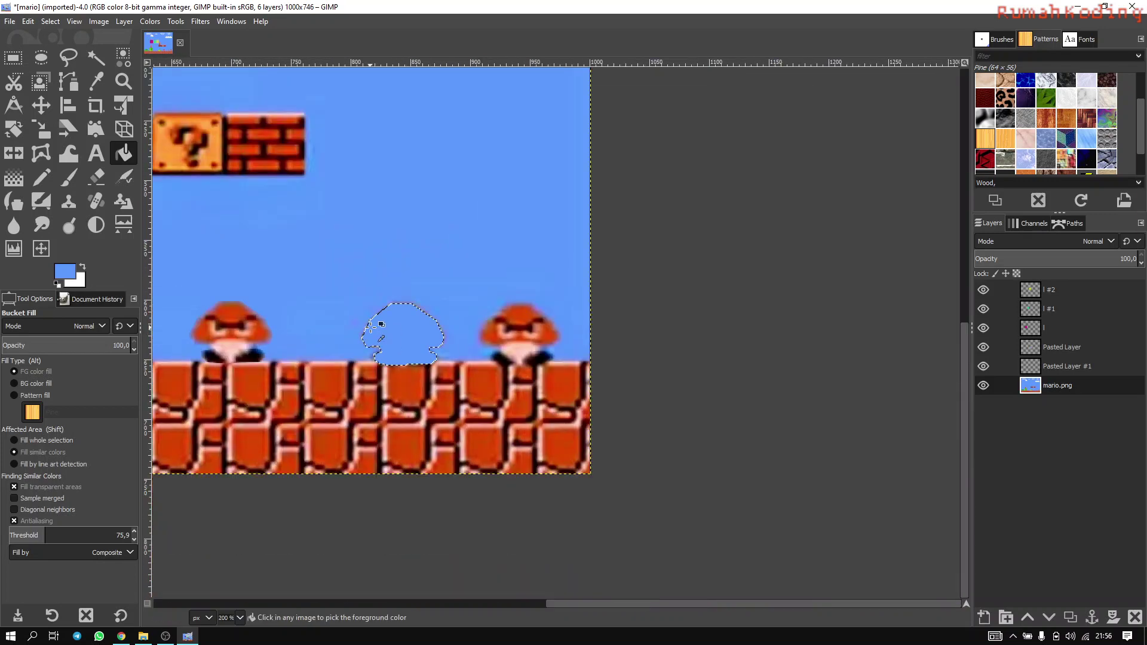
Paint a sky-blue stroke along the top edge of the filled cutout with the size 1 Paintbrush, and clear the selection
{"action": "scroll", "coordinate": [379, 325], "scroll_direction": "up", "scroll_amount": 3}
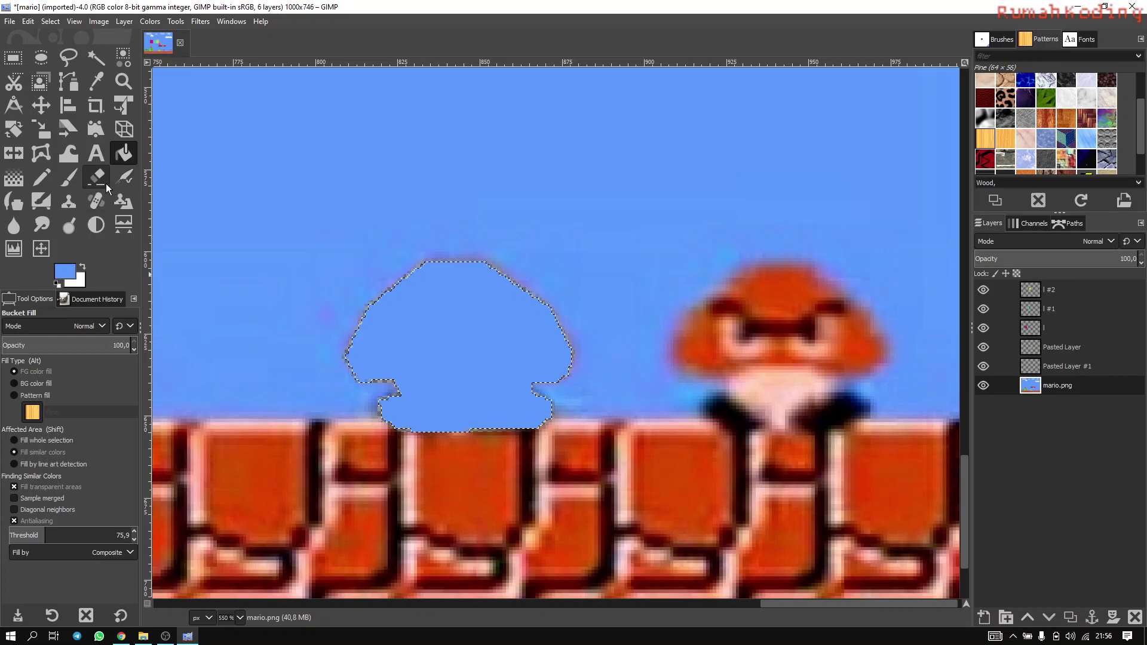
{"action": "left_click", "coordinate": [67, 178]}
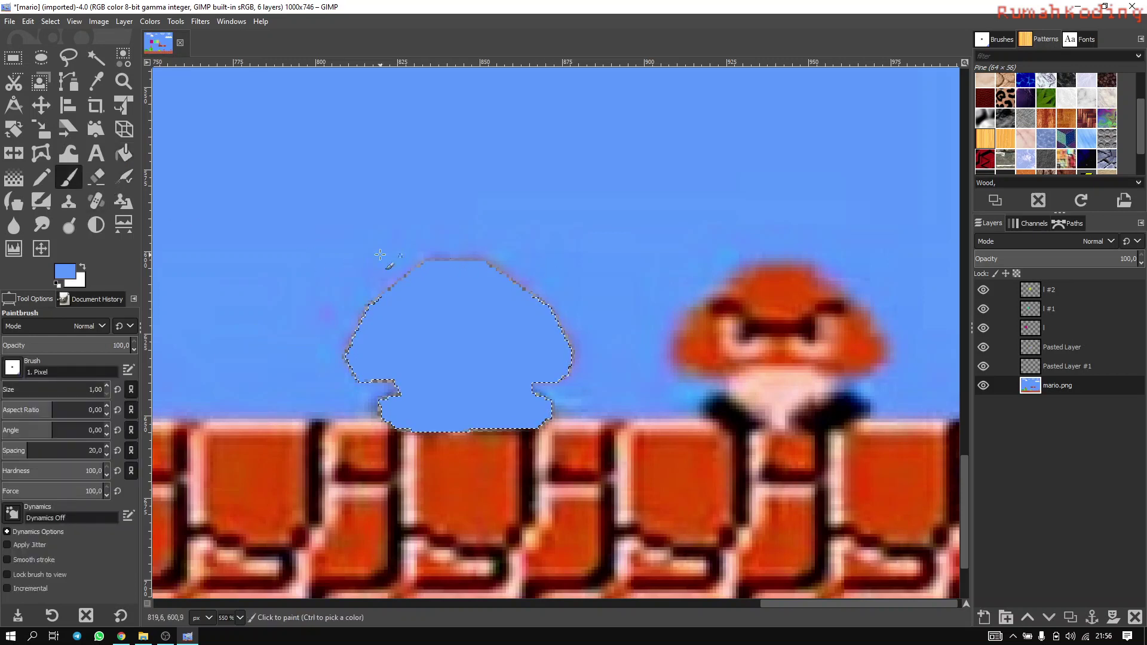
{"action": "left_click_drag", "start_coordinate": [380, 254], "coordinate": [500, 260]}
{"action": "key", "text": "ctrl+shift+a"}
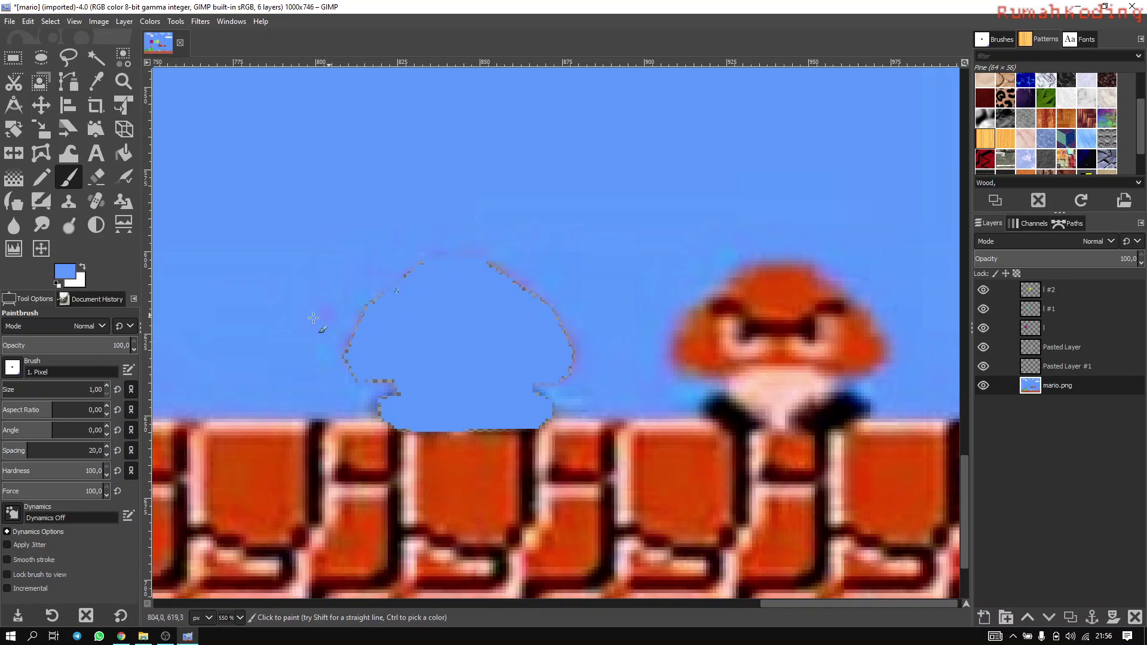
Set the brush size to 37 and paint sky blue over the leftover outline around the filled cutout
{"action": "scroll", "coordinate": [18, 388], "scroll_direction": "up", "scroll_amount": 11}
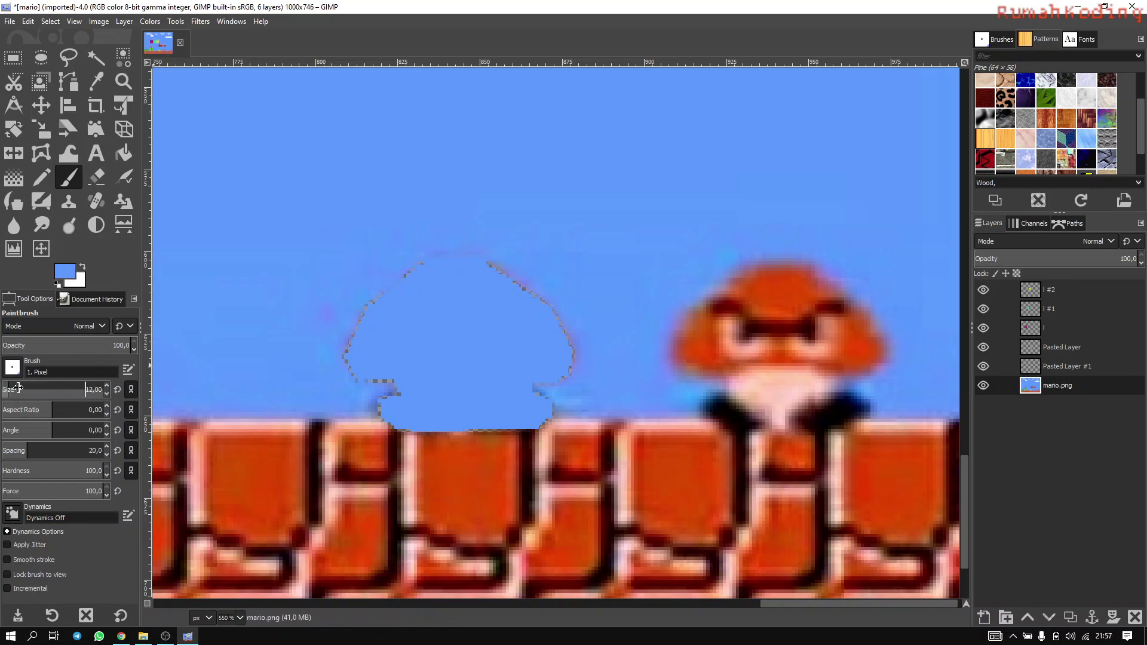
{"action": "mouse_move", "coordinate": [388, 298]}
{"action": "left_mouse_down"}
{"action": "mouse_move", "coordinate": [435, 297]}
{"action": "mouse_move", "coordinate": [540, 374]}
{"action": "mouse_move", "coordinate": [411, 360]}
{"action": "mouse_move", "coordinate": [355, 371]}
{"action": "left_mouse_up"}
{"action": "scroll", "coordinate": [517, 370], "scroll_direction": "down", "scroll_amount": 4}
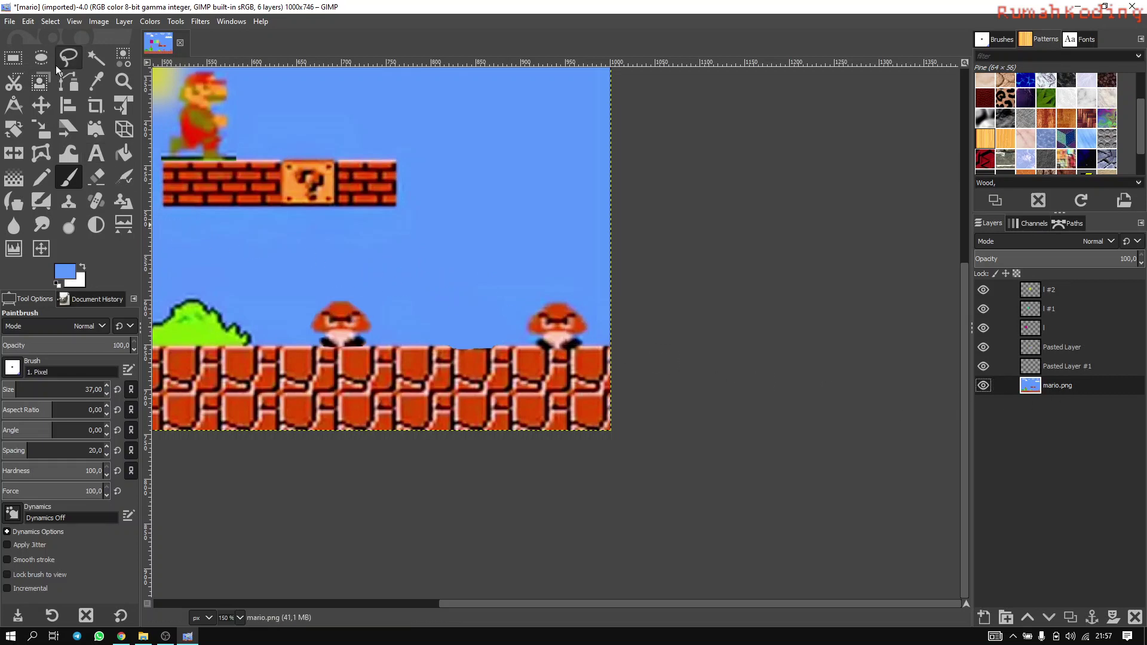
Fuzzy-select separate green areas of the pipe one after another, ending with the light green stripe on the pipe's rim
{"action": "left_click", "coordinate": [94, 56]}
{"action": "scroll", "coordinate": [417, 314], "scroll_direction": "up", "scroll_amount": 3}
{"action": "scroll", "coordinate": [417, 315], "scroll_direction": "down", "scroll_amount": 2}
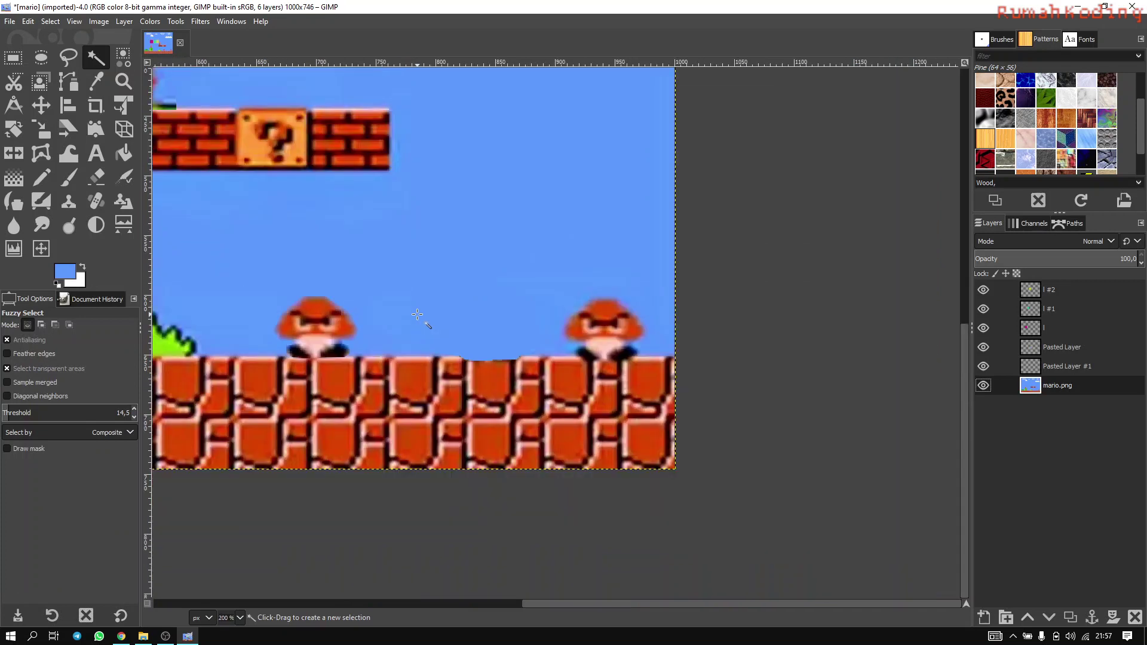
{"action": "scroll", "coordinate": [416, 315], "scroll_direction": "up", "scroll_amount": 1}
{"action": "scroll", "coordinate": [417, 314], "scroll_direction": "down", "scroll_amount": 1}
{"action": "scroll", "coordinate": [417, 315], "scroll_direction": "up", "scroll_amount": 1}
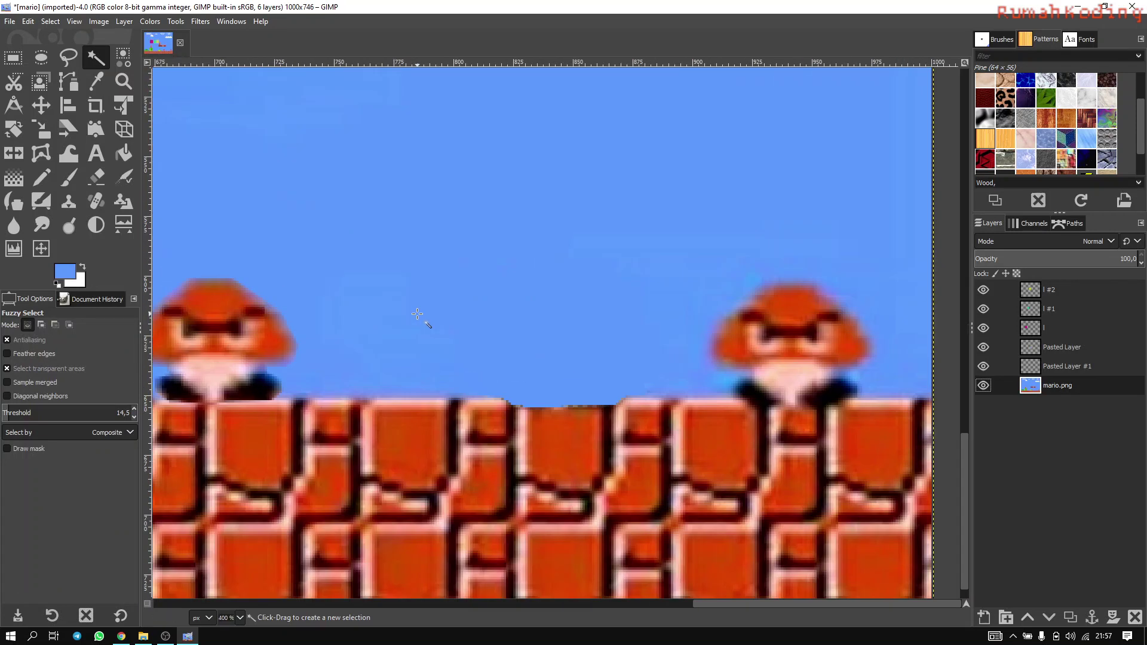
{"action": "scroll", "coordinate": [287, 319], "scroll_direction": "down", "scroll_amount": 1}
{"action": "scroll", "coordinate": [287, 319], "scroll_direction": "up", "scroll_amount": 5}
{"action": "scroll", "coordinate": [286, 320], "scroll_direction": "down", "scroll_amount": 5}
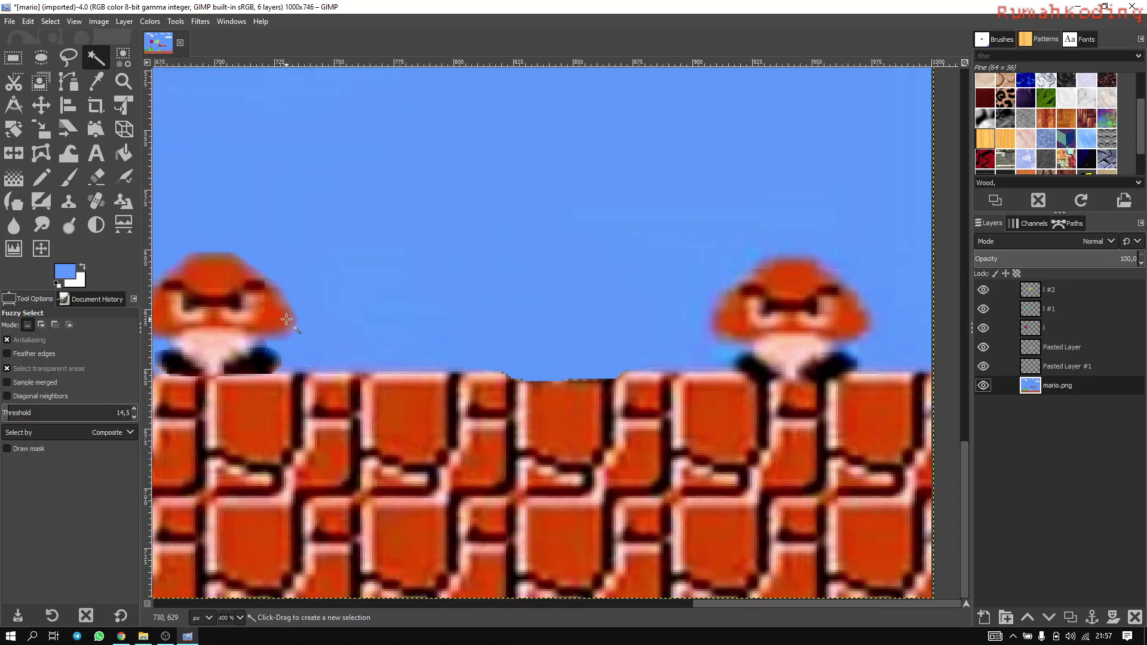
{"action": "scroll", "coordinate": [287, 320], "scroll_direction": "up", "scroll_amount": 5}
{"action": "scroll", "coordinate": [290, 326], "scroll_direction": "down", "scroll_amount": 5}
{"action": "scroll", "coordinate": [292, 327], "scroll_direction": "left", "scroll_amount": 10}
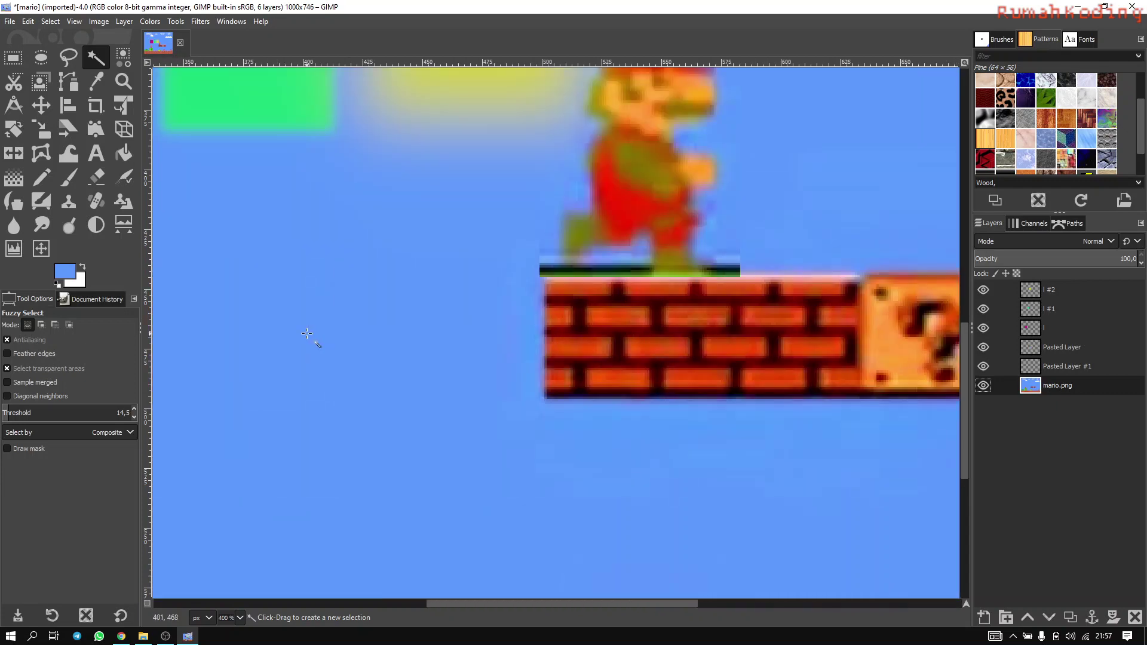
{"action": "scroll", "coordinate": [307, 333], "scroll_direction": "left", "scroll_amount": 3}
{"action": "scroll", "coordinate": [307, 333], "scroll_direction": "up", "scroll_amount": 5}
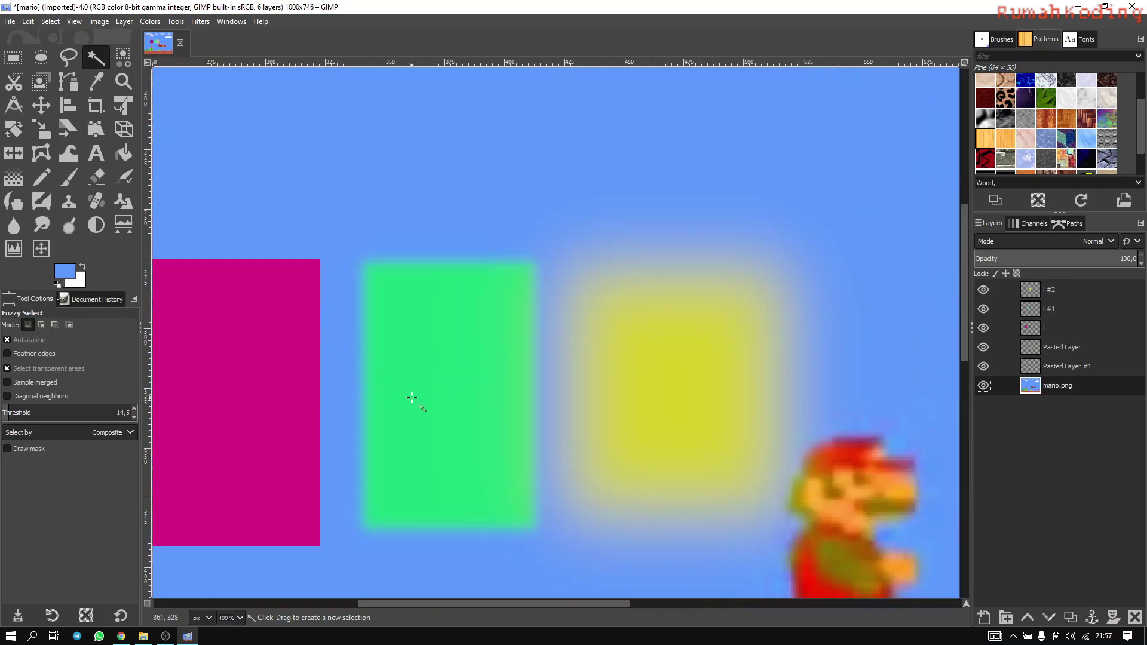
{"action": "scroll", "coordinate": [412, 397], "scroll_direction": "down", "scroll_amount": 5}
{"action": "scroll", "coordinate": [294, 482], "scroll_direction": "left", "scroll_amount": 6}
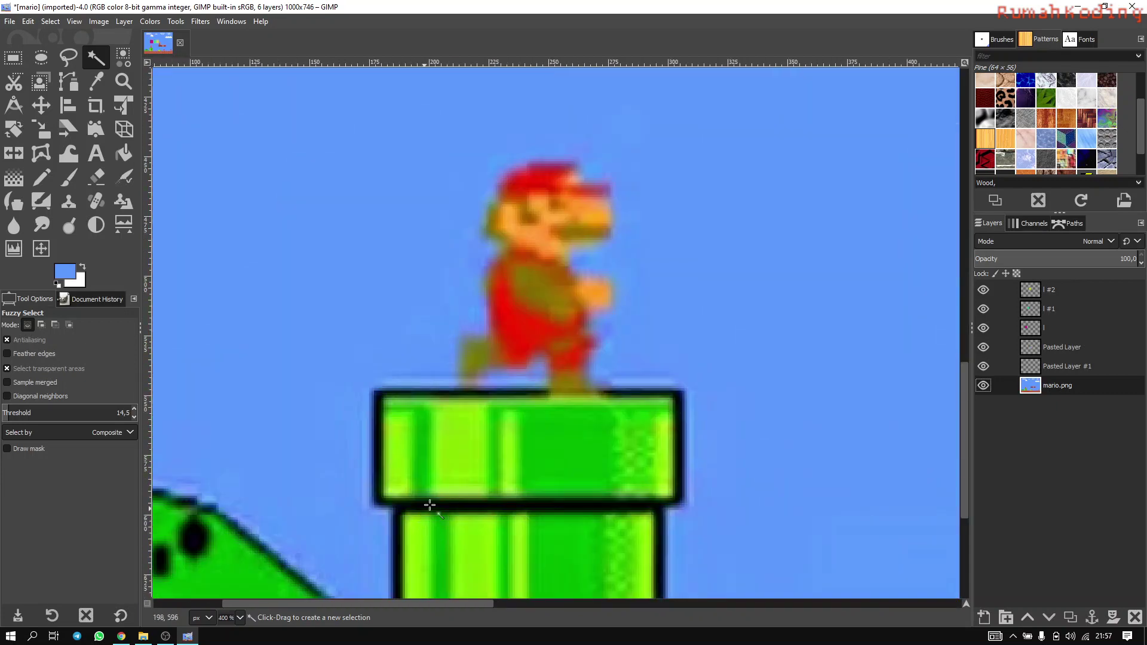
{"action": "scroll", "coordinate": [553, 461], "scroll_direction": "down", "scroll_amount": 3}
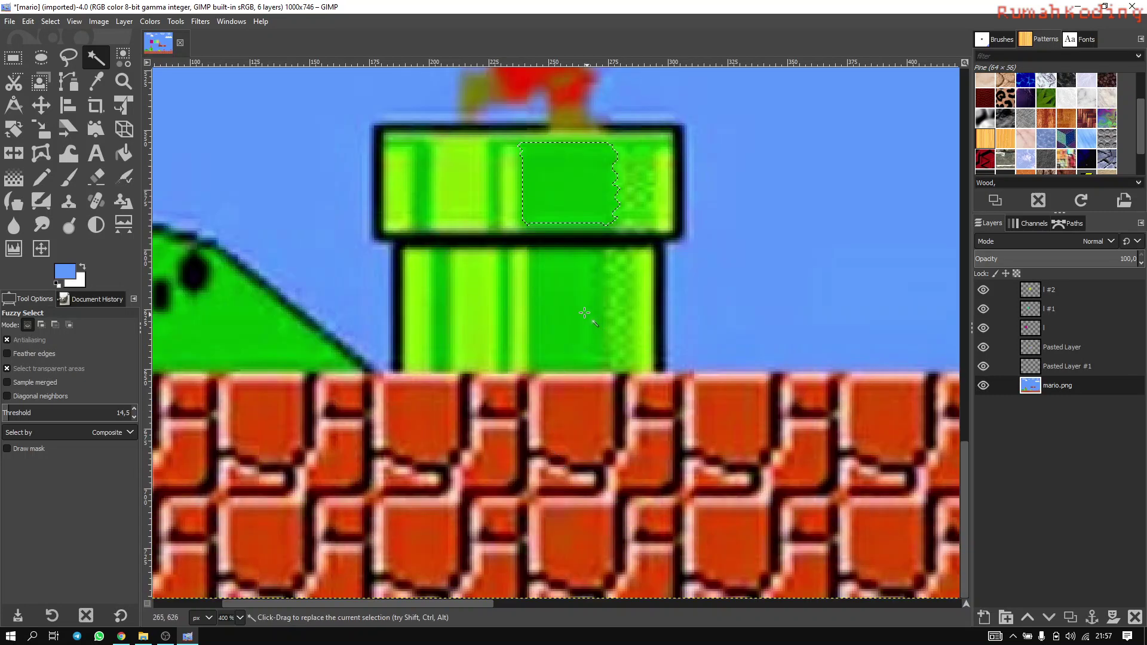
{"action": "left_click", "coordinate": [554, 322]}
{"action": "left_click", "coordinate": [475, 319]}
{"action": "left_click", "coordinate": [459, 179]}
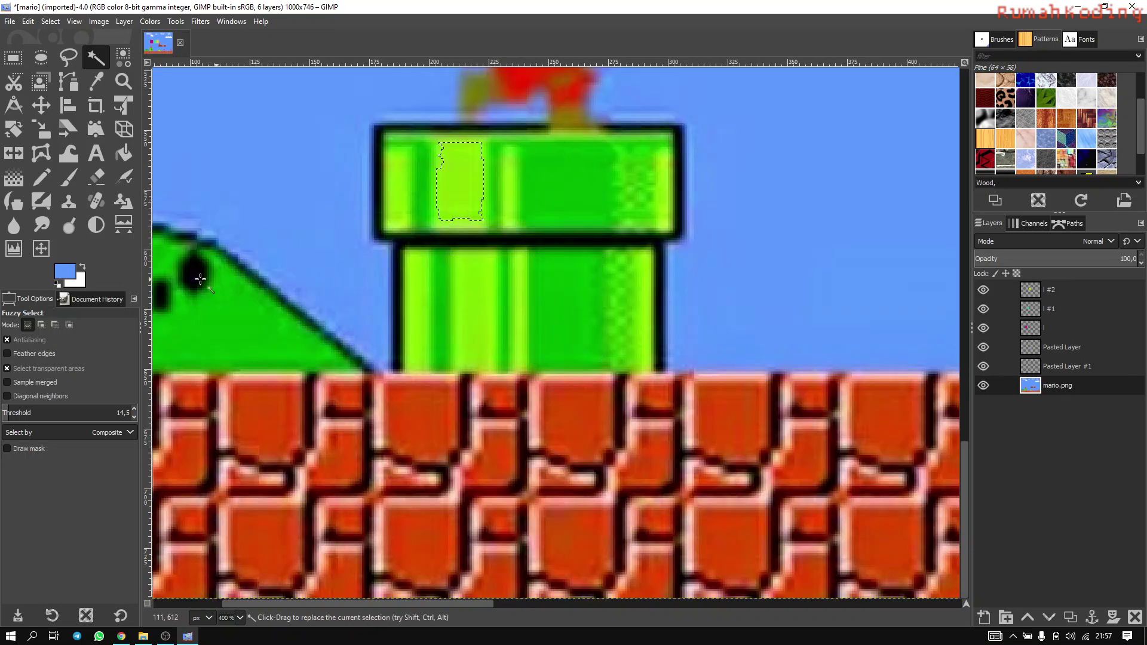
Select all of the blue sky on the mario.png layer with Select by Color at threshold 19
{"action": "left_click", "coordinate": [122, 58]}
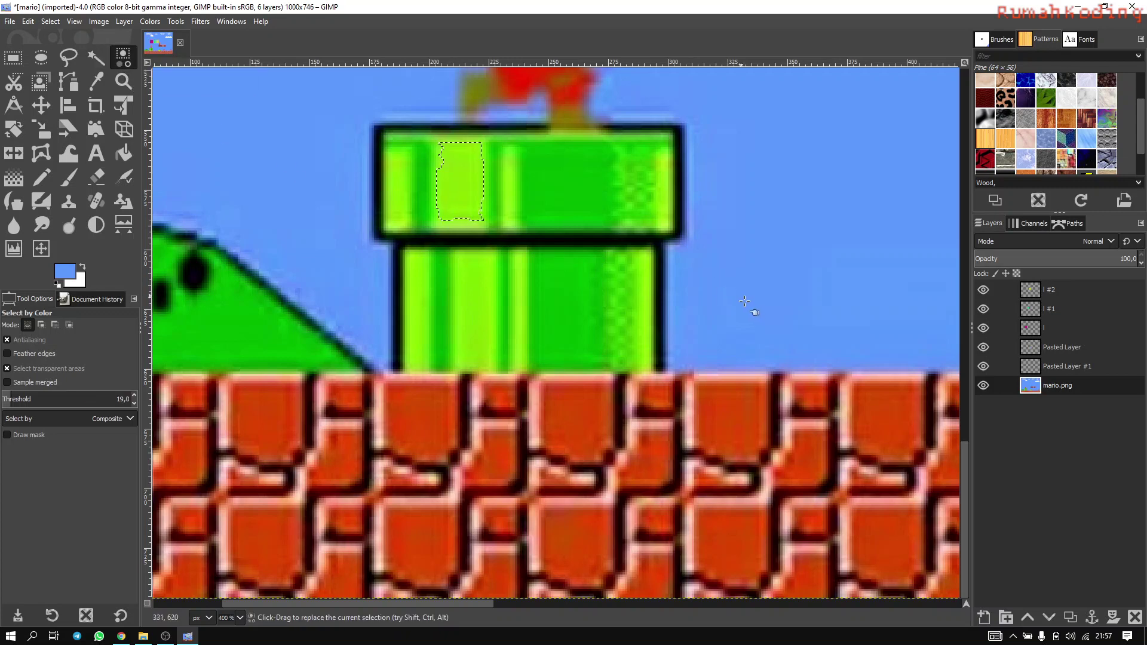
{"action": "scroll", "coordinate": [747, 305], "scroll_direction": "down", "scroll_amount": 3}
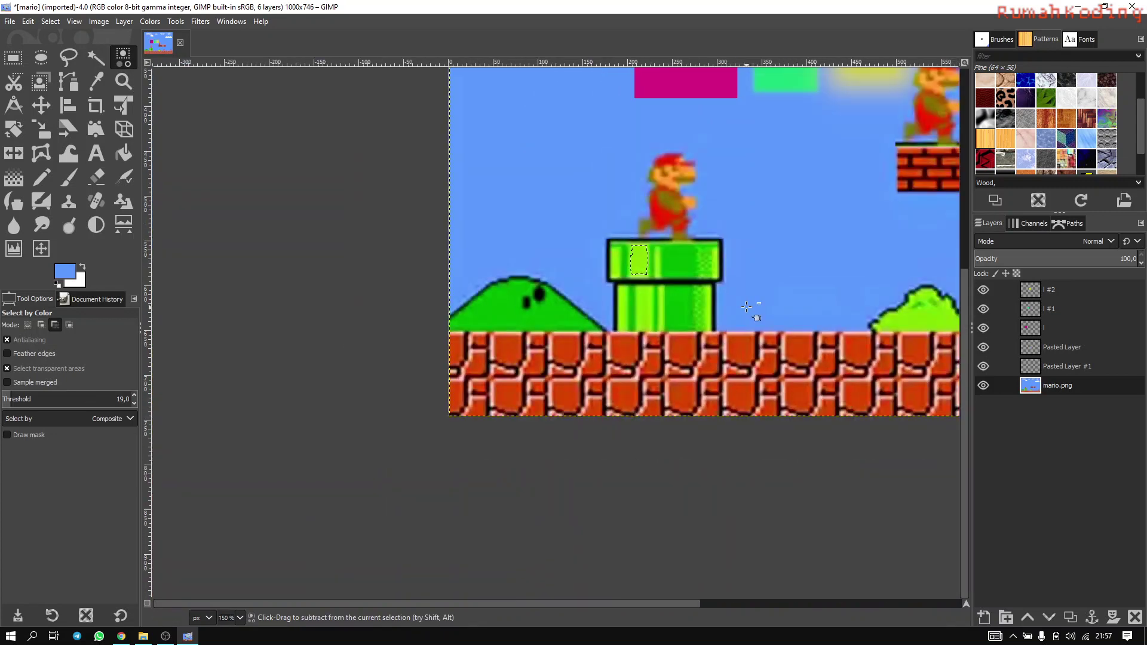
{"action": "scroll", "coordinate": [747, 306], "scroll_direction": "up", "scroll_amount": 5}
{"action": "scroll", "coordinate": [788, 307], "scroll_direction": "right", "scroll_amount": 5}
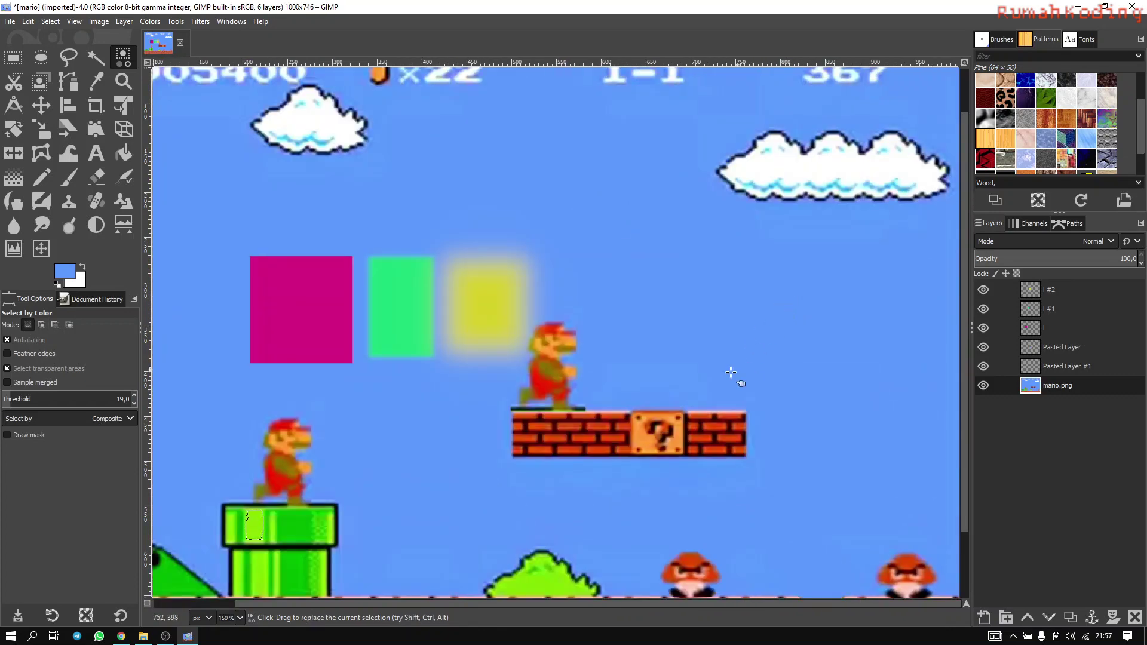
{"action": "left_click", "coordinate": [635, 255]}
{"action": "scroll", "coordinate": [698, 316], "scroll_direction": "down", "scroll_amount": 2}
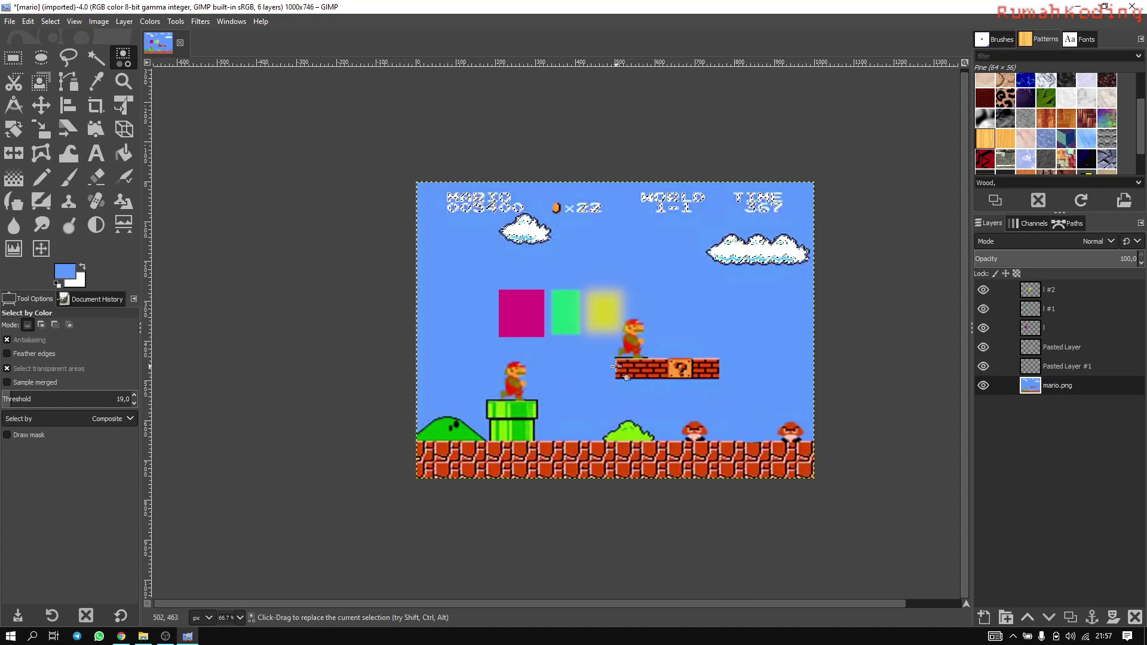
{"action": "scroll", "coordinate": [588, 268], "scroll_direction": "up", "scroll_amount": 1, "text": "ctrl"}
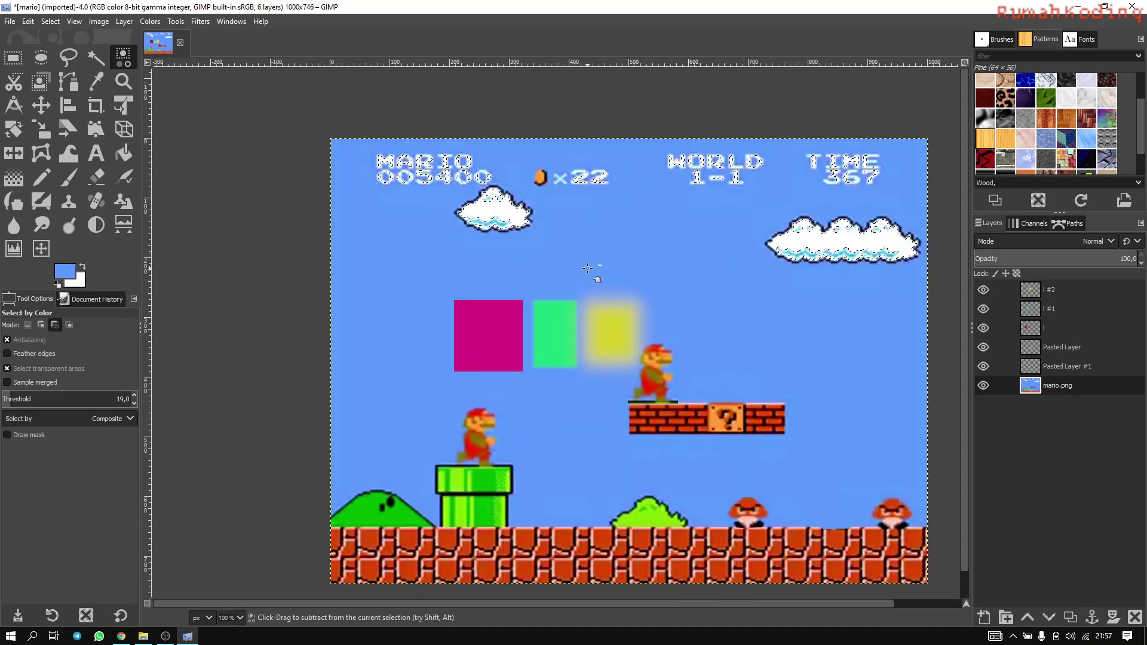
{"action": "scroll", "coordinate": [588, 268], "scroll_direction": "up", "scroll_amount": 1, "text": "ctrl"}
{"action": "scroll", "coordinate": [588, 268], "scroll_direction": "down", "scroll_amount": 1, "text": "ctrl"}
{"action": "scroll", "coordinate": [588, 269], "scroll_direction": "down", "scroll_amount": 1, "text": "ctrl"}
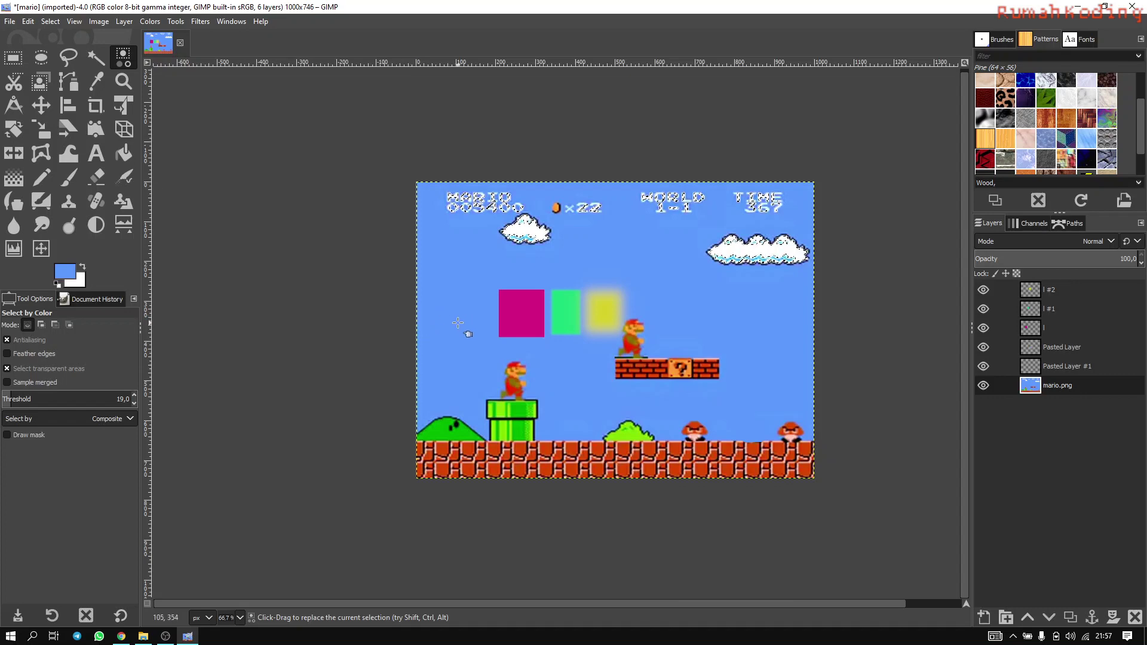
Delete the selected sky, undo the deletion, and select the sky by color again
{"action": "key", "text": "Delete"}
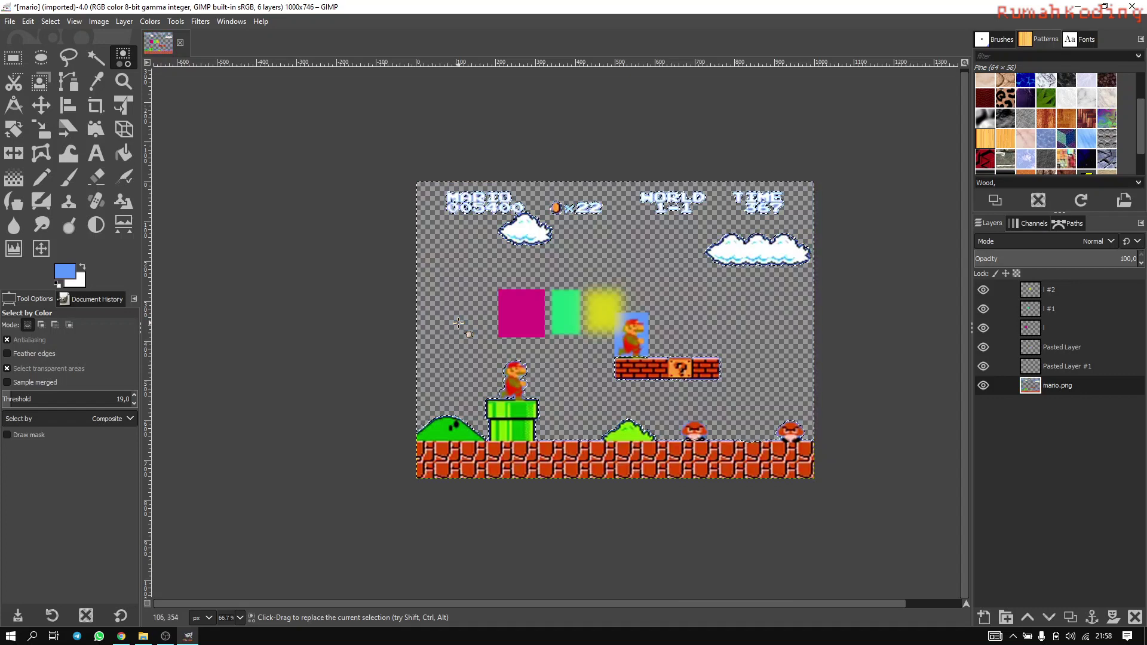
{"action": "key", "text": "ctrl+z"}
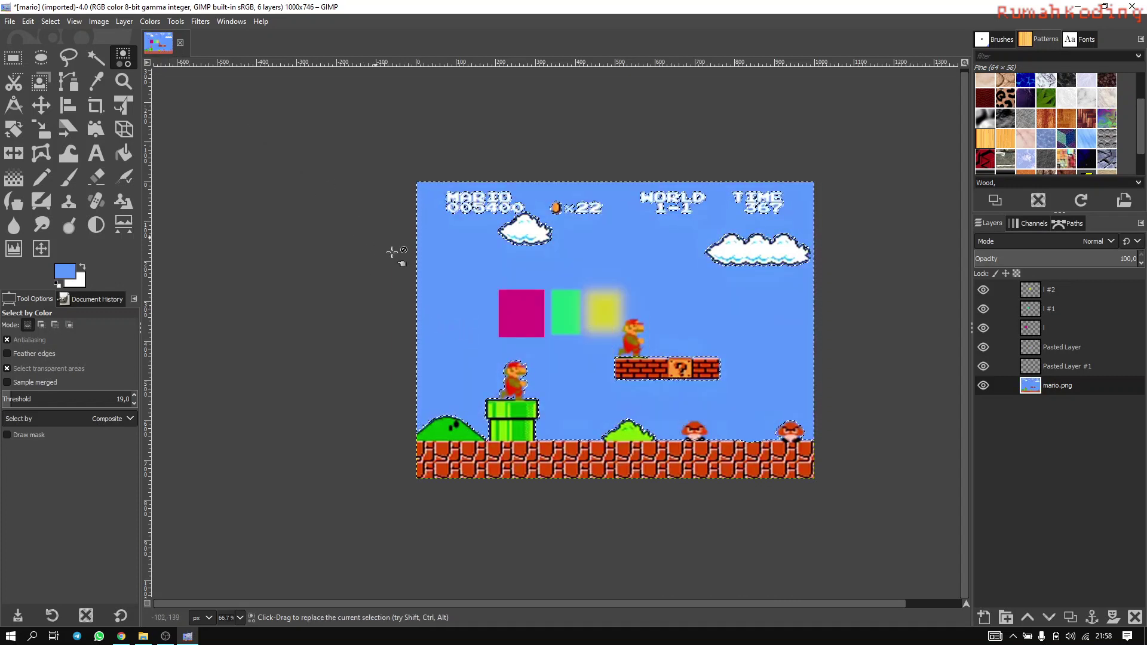
{"action": "left_click", "coordinate": [460, 296]}
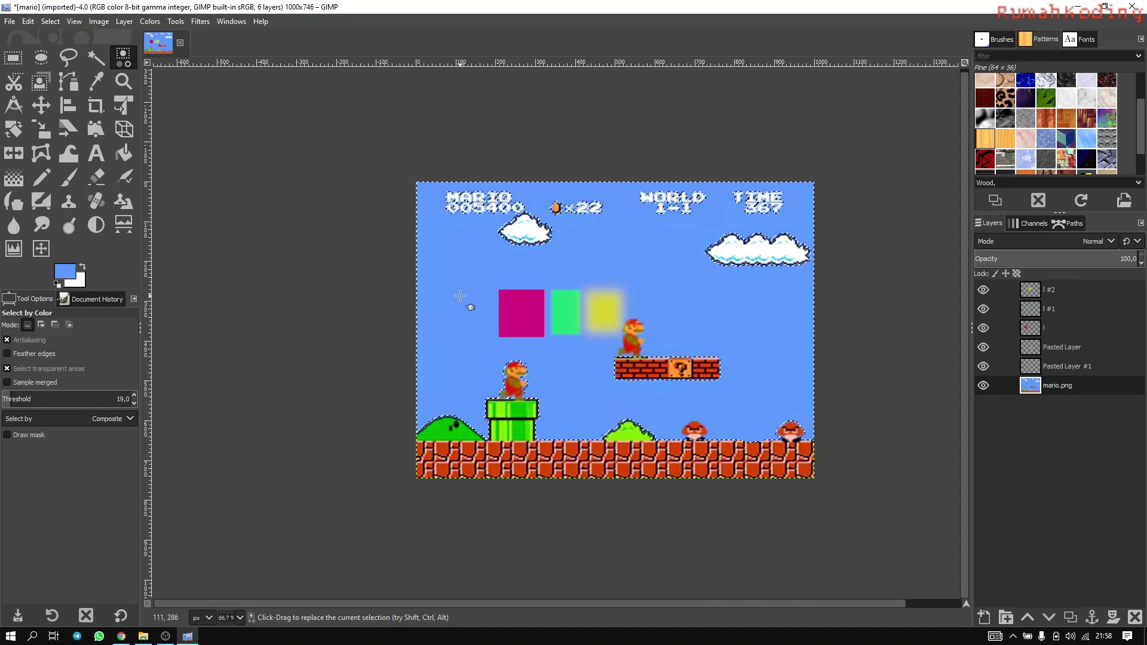
Invert the sky selection, delete the selected non-sky content, and undo the deletion
{"action": "left_click", "coordinate": [50, 22]}
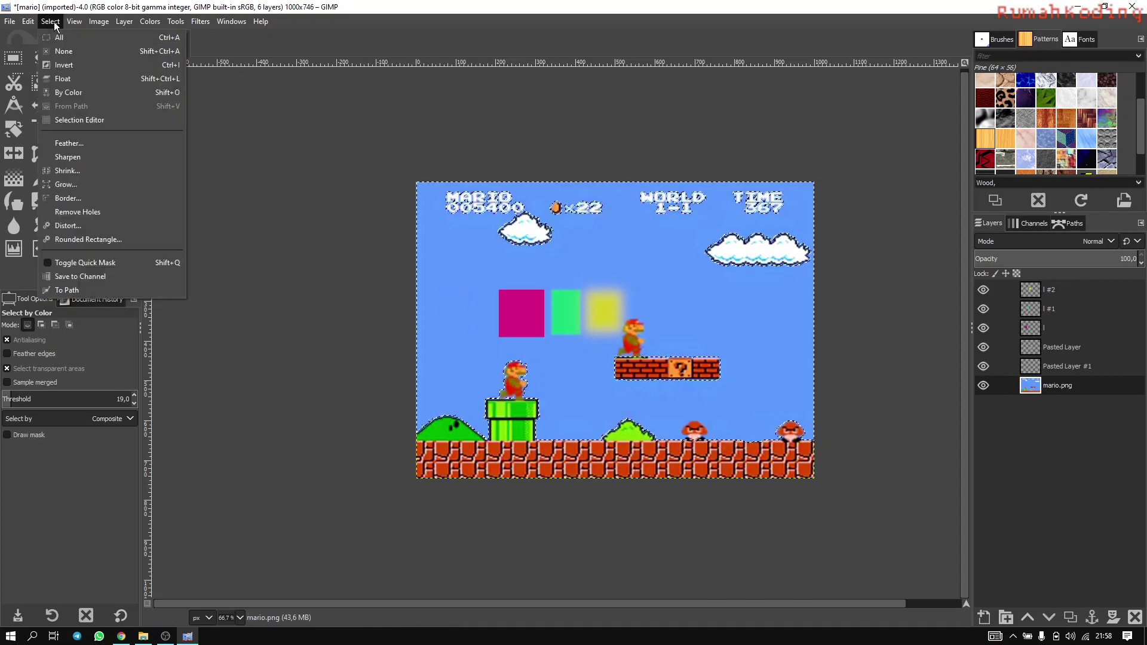
{"action": "left_click", "coordinate": [64, 65]}
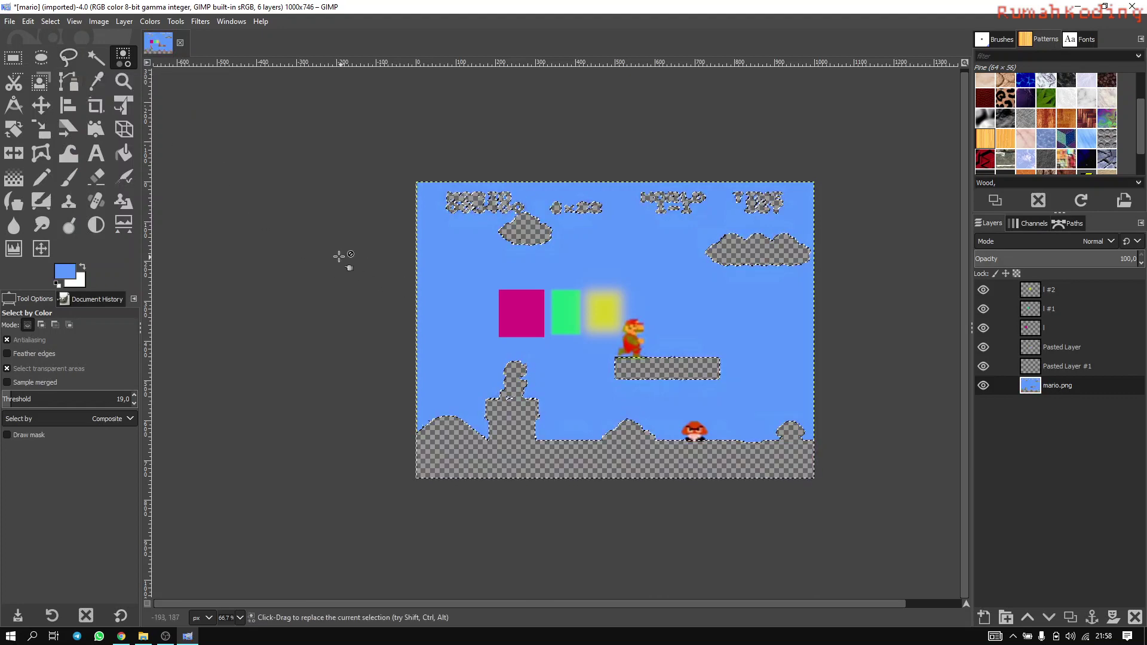
{"action": "key", "text": "ctrl+z"}
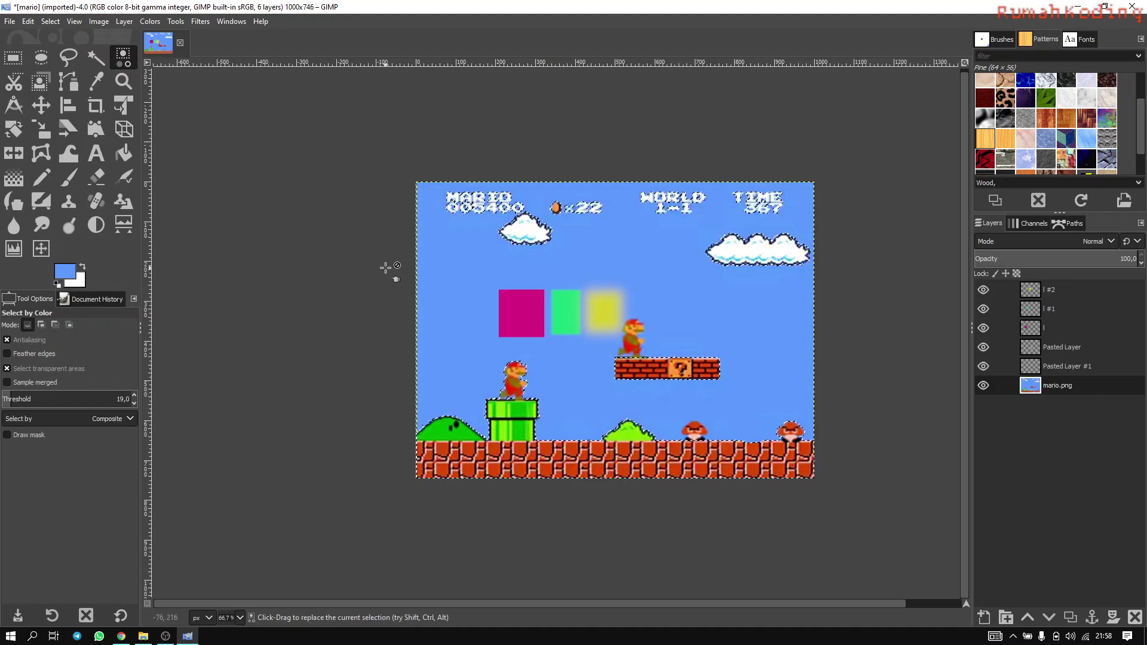
Clear the whole selection on the Mario image
{"action": "key", "text": "ctrl+shift"}
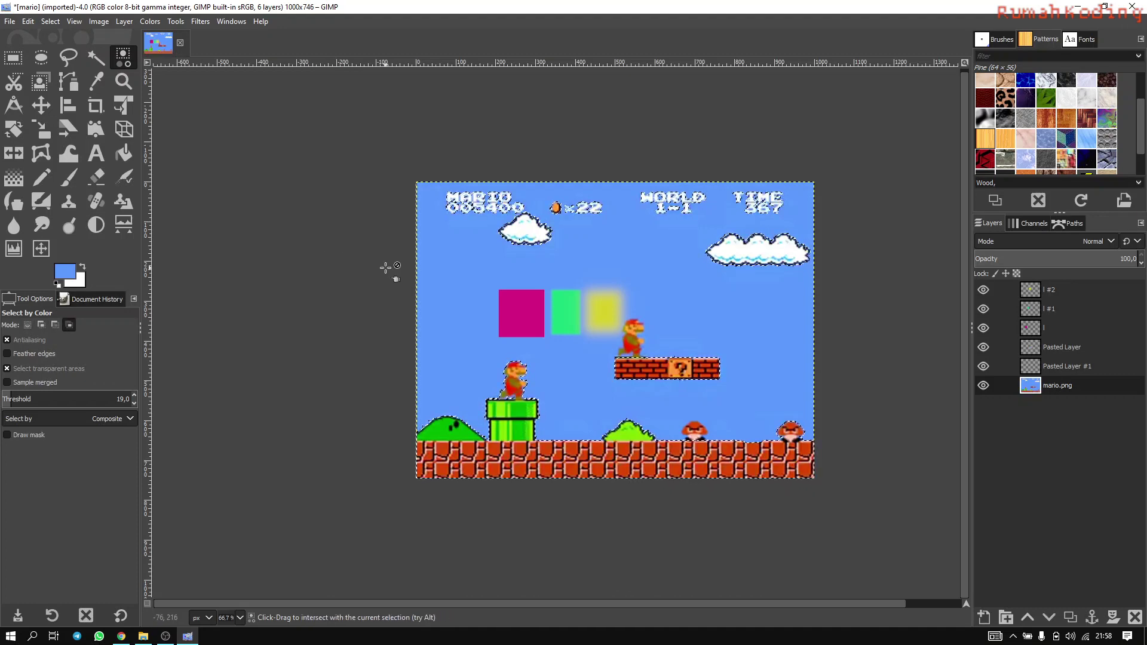
{"action": "left_click", "coordinate": [50, 21]}
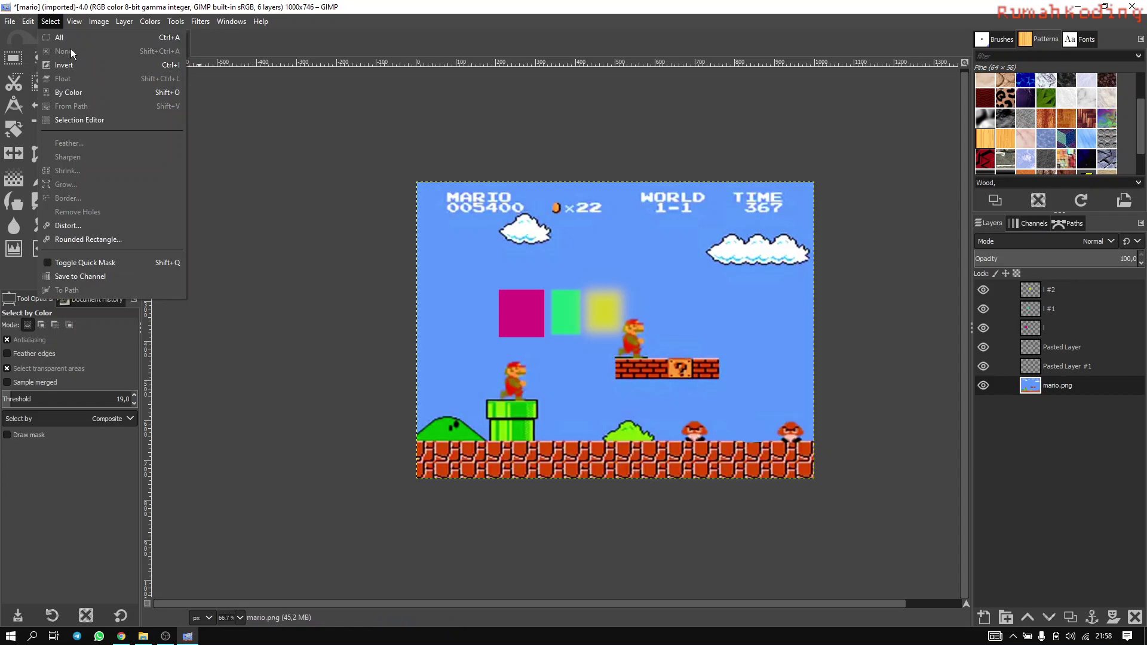
{"action": "left_click", "coordinate": [502, 11]}
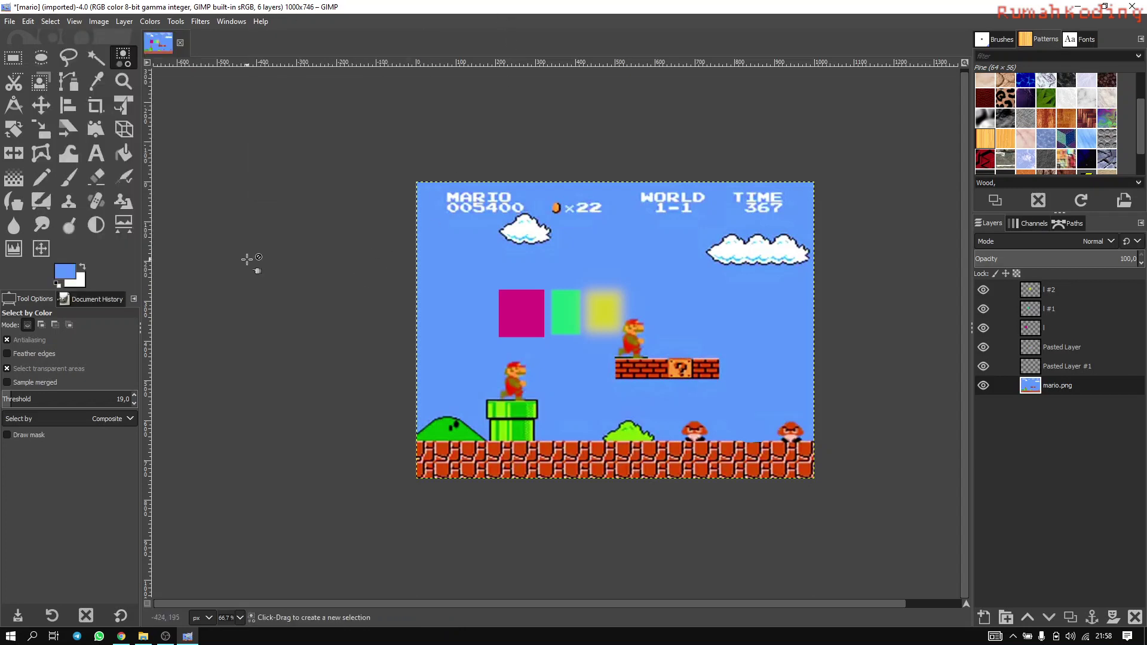